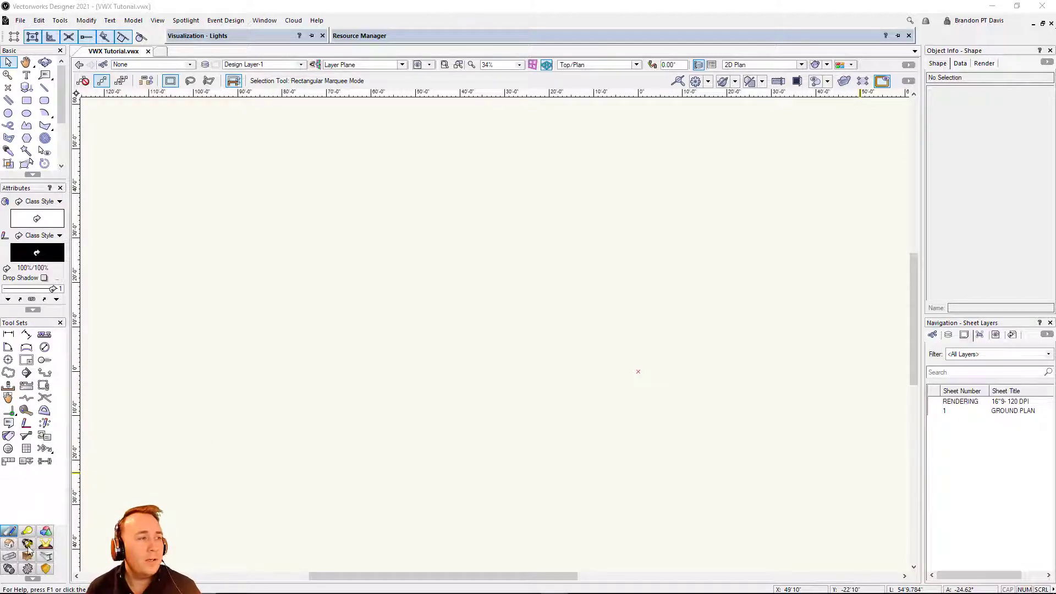
Draw a sphere with a 6" radius centred on the origin, view it in 3D and return to Top/Plan view
click(46, 531)
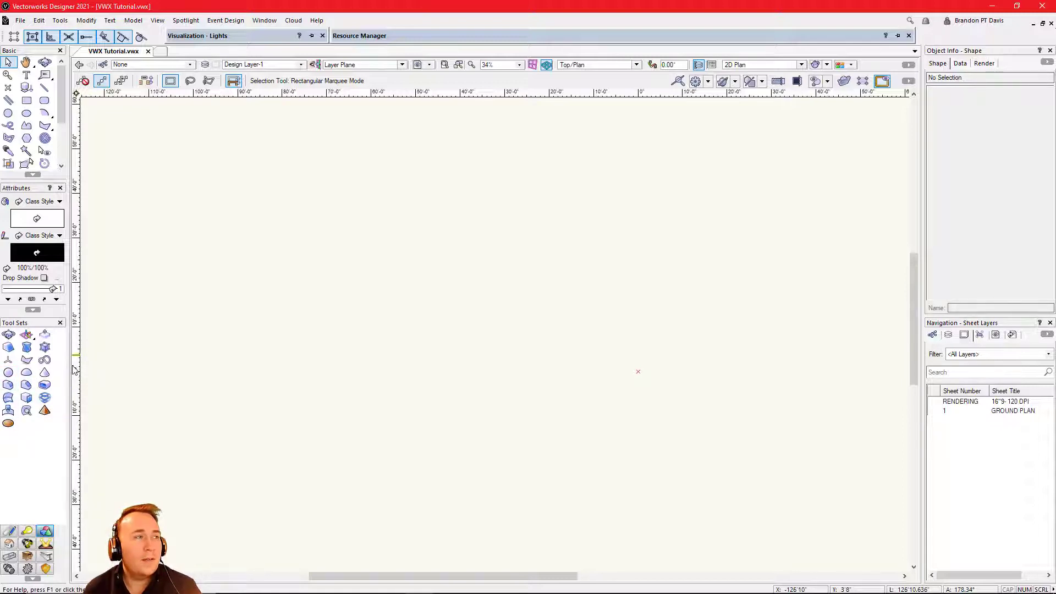
click(9, 372)
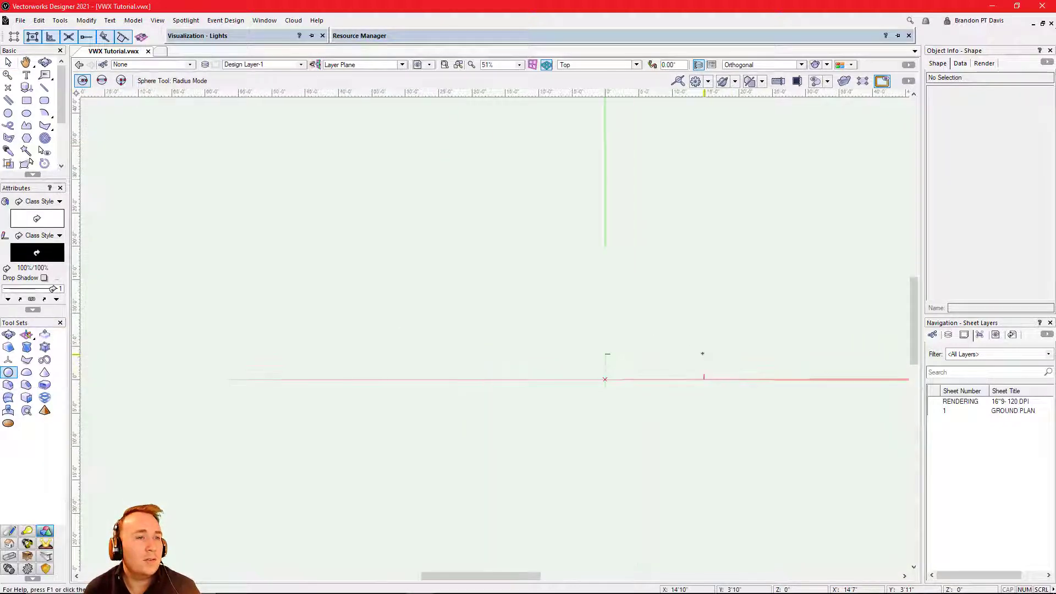
scroll(702, 354, up, 2)
key(shift+3)
click(557, 392)
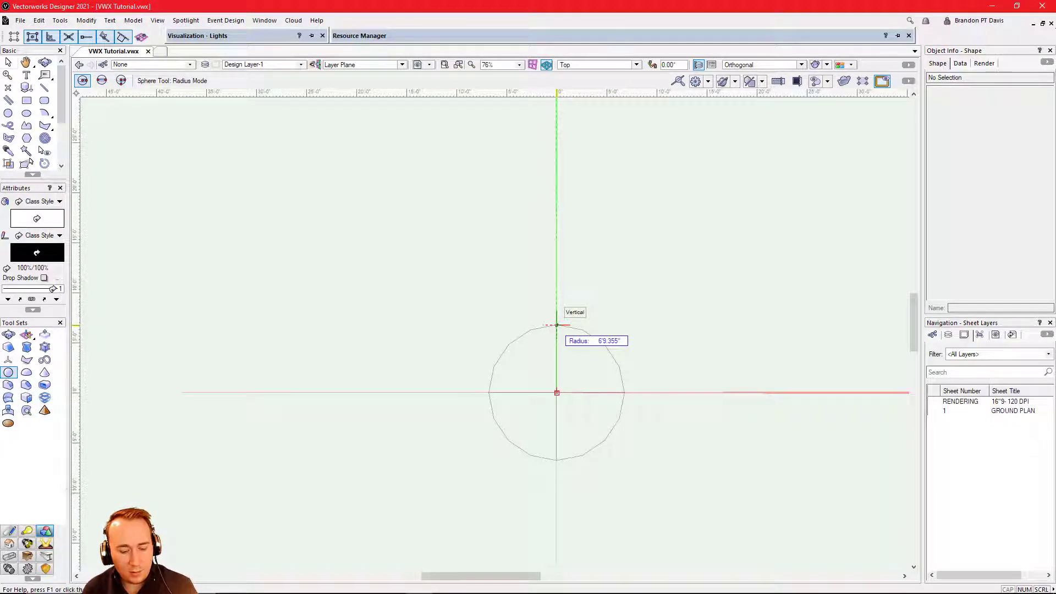
text(6)
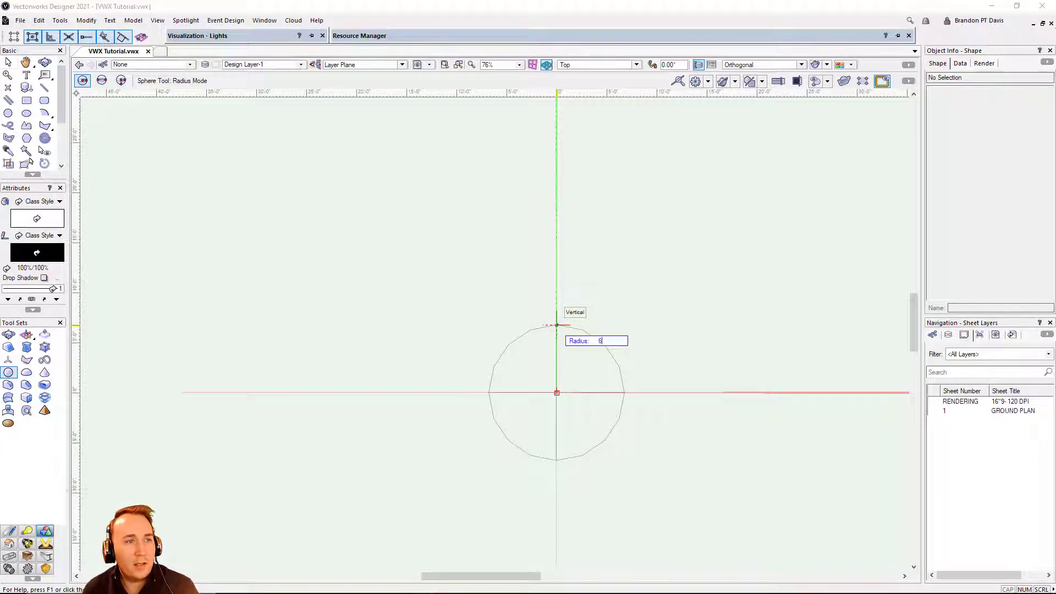
key(Return)
scroll(581, 218, up, 5)
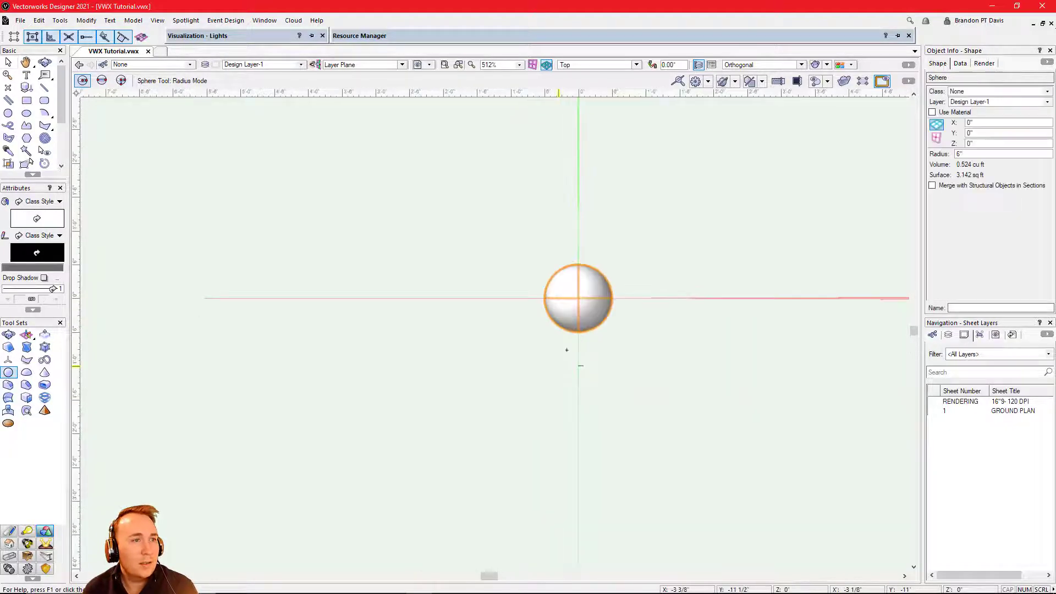
scroll(642, 316, up, 1)
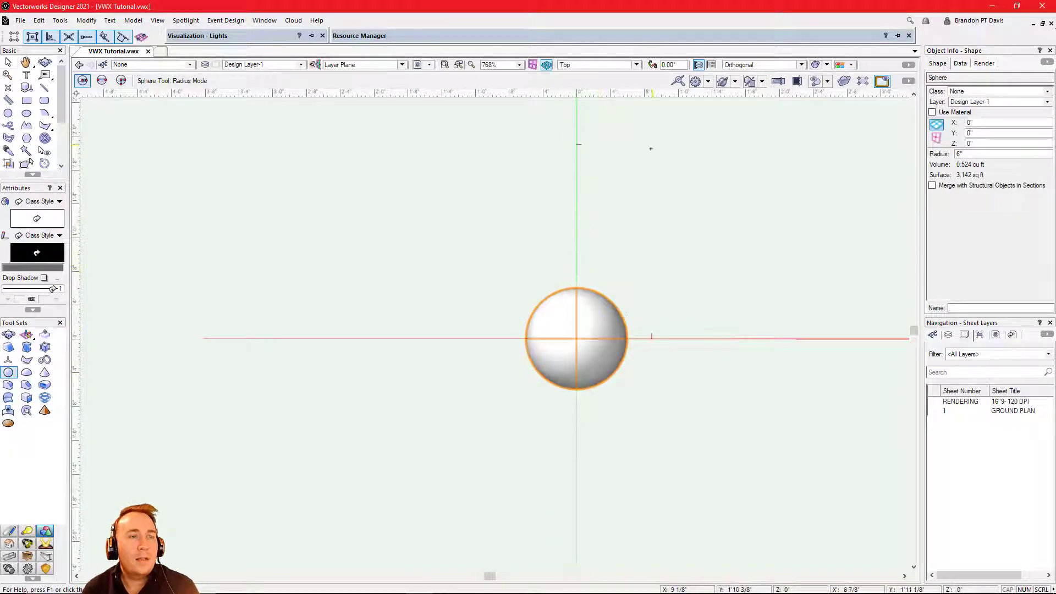
shift+middle_drag(691, 396, 653, 245)
key(ctrl+5)
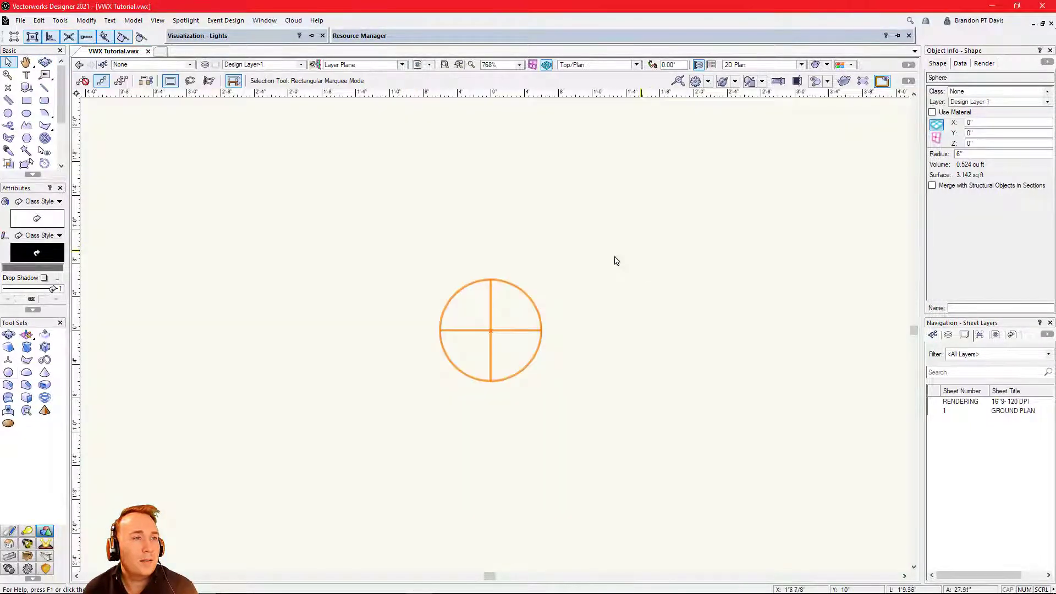
Draw a hemisphere with a radius of about 6.7" on the X axis, to the right of the sphere
click(9, 373)
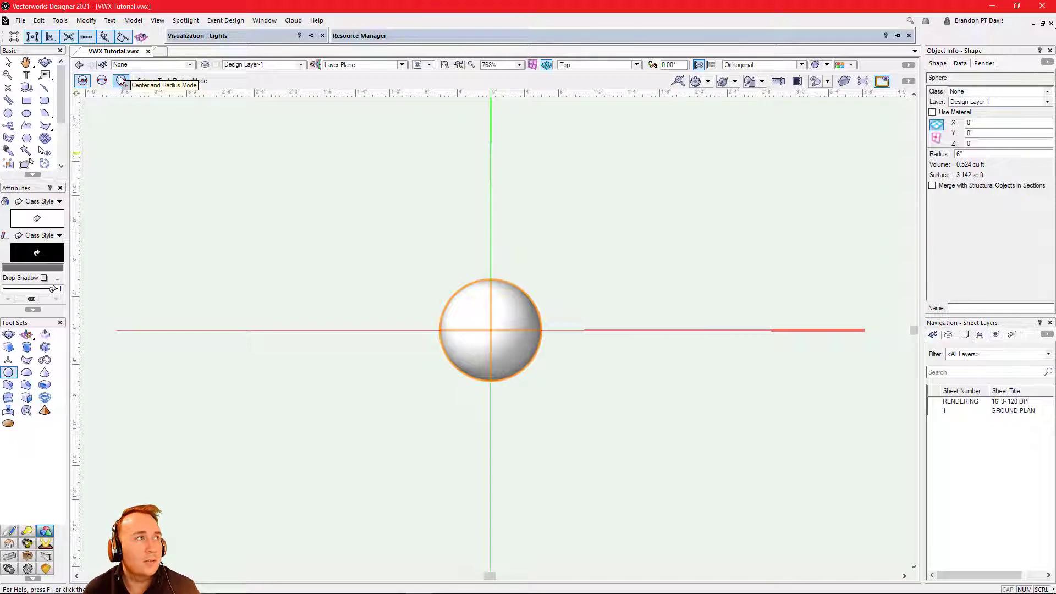
click(586, 64)
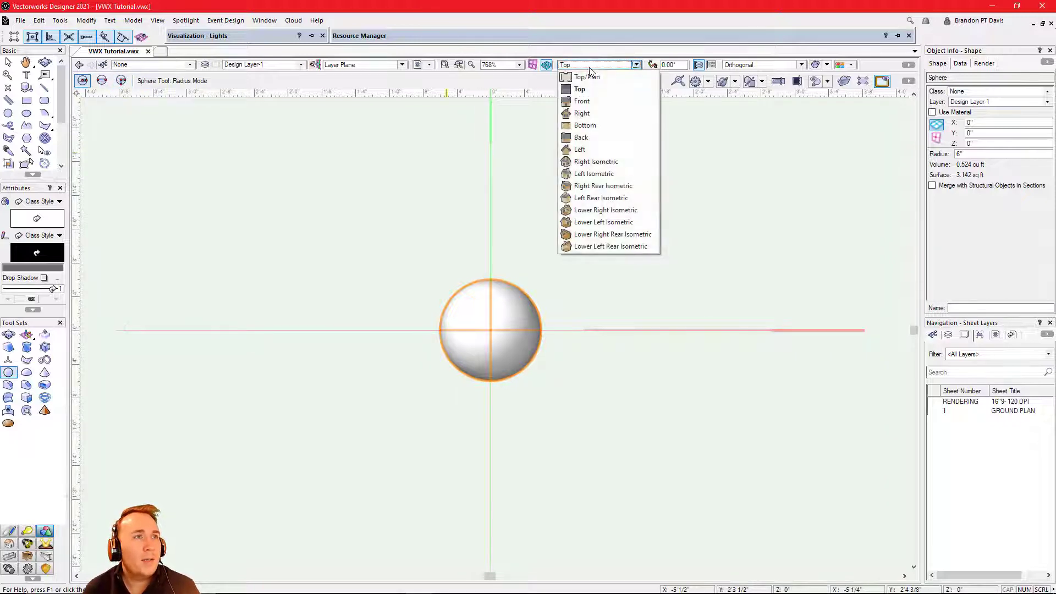
click(572, 76)
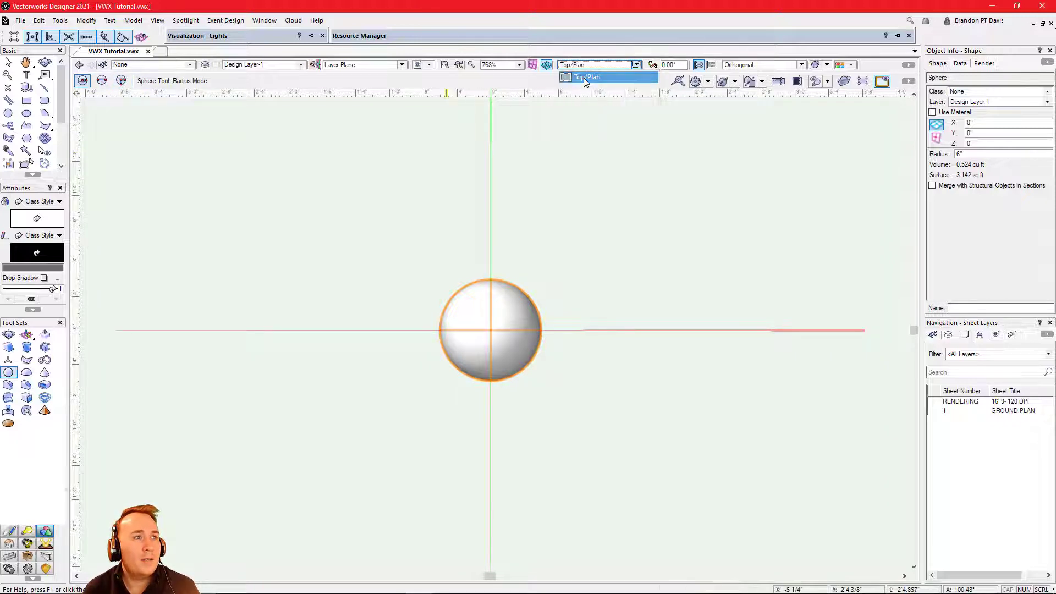
click(26, 373)
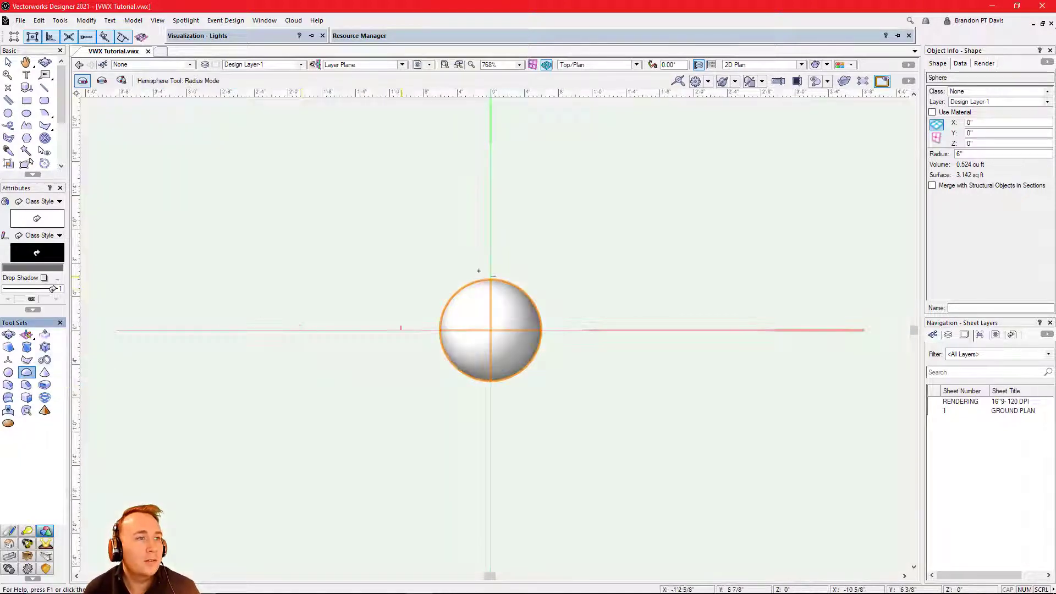
click(585, 330)
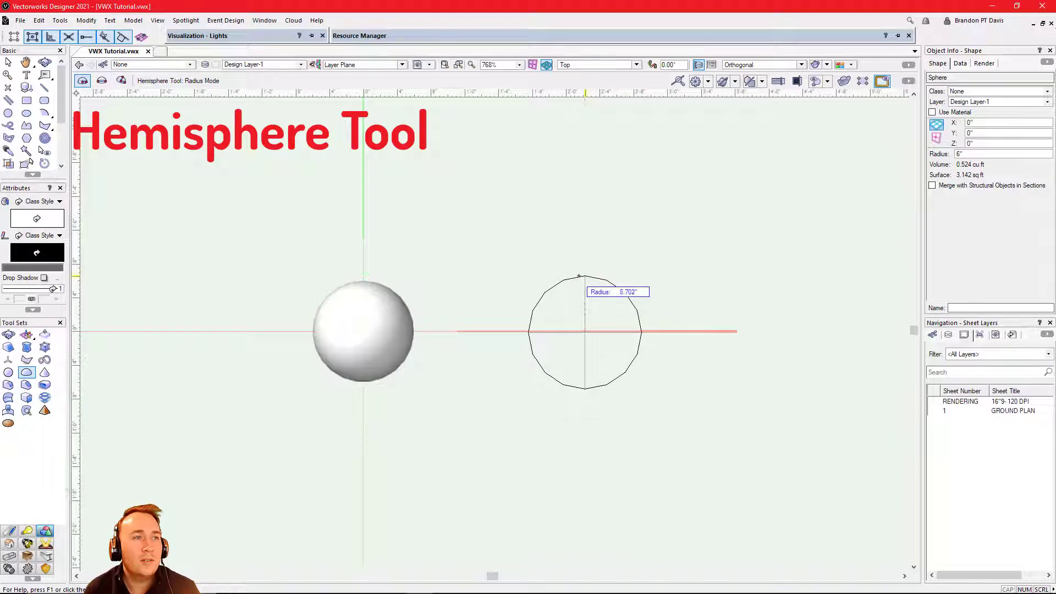
click(585, 277)
ctrl+middle_drag(583, 324, 570, 147)
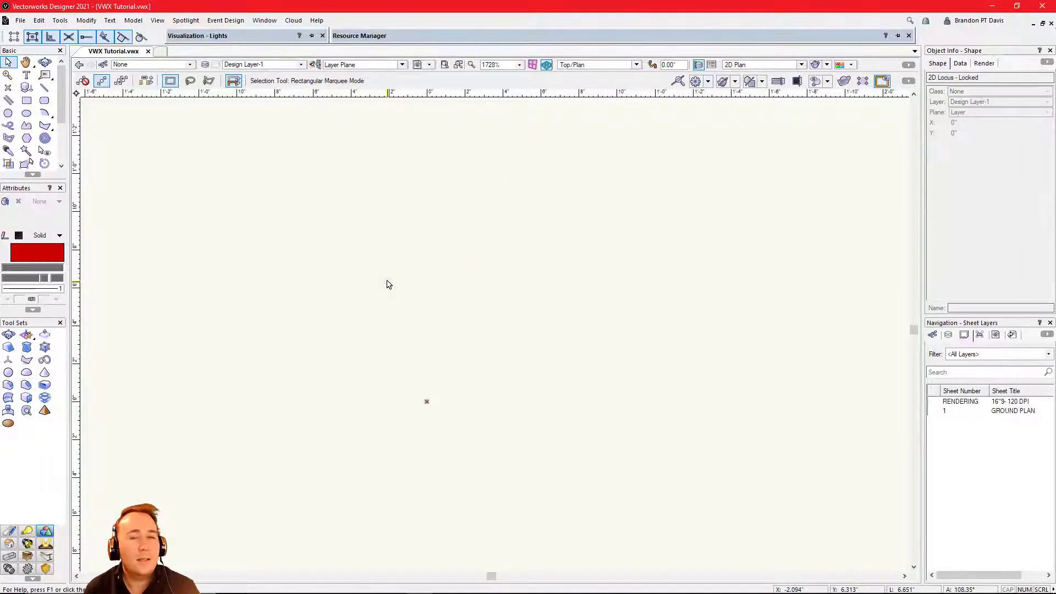
Start a cone in Radius and Height mode with its base centred on the origin and a 3" base radius
click(45, 374)
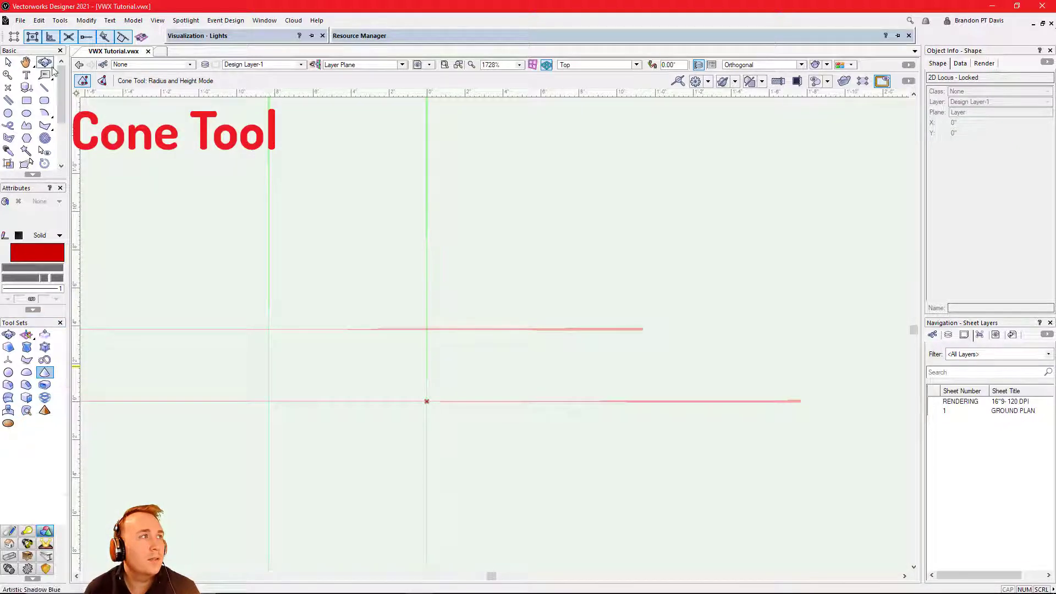
ctrl+middle_drag(394, 394, 319, 272)
scroll(396, 365, up, 2)
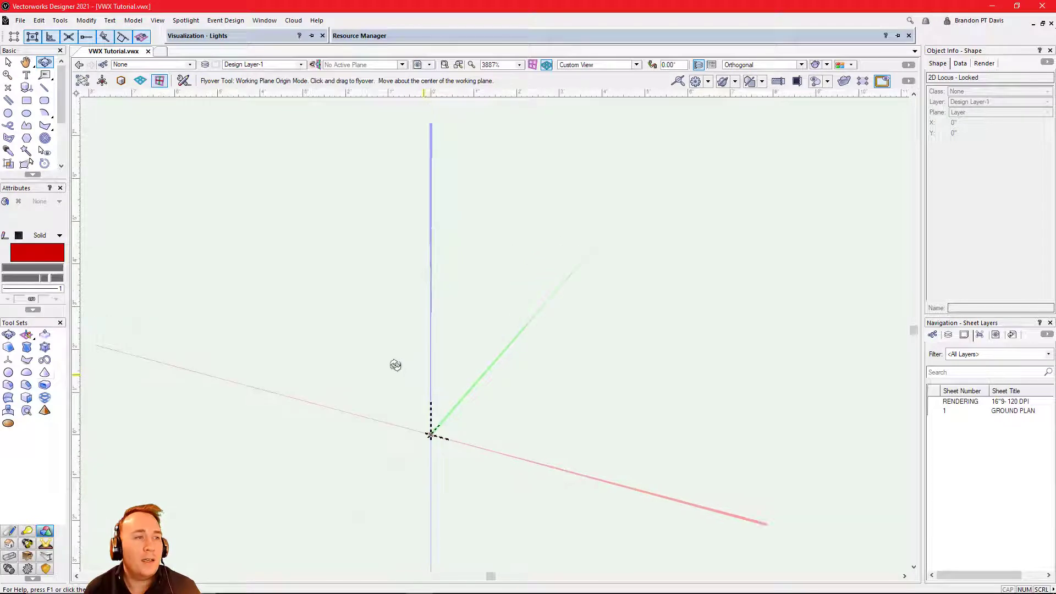
scroll(396, 382, up, 1)
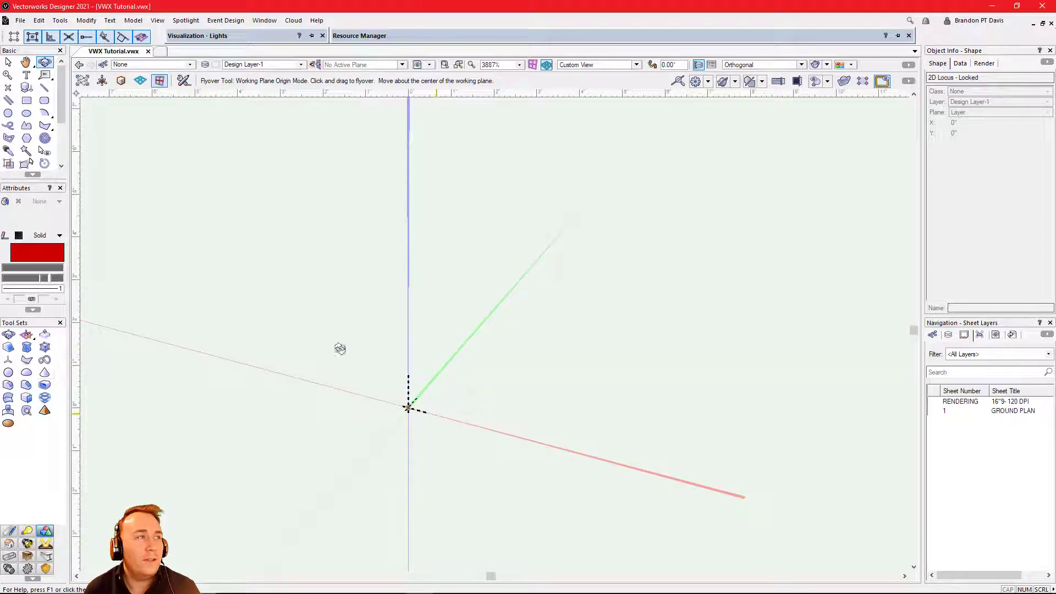
click(45, 373)
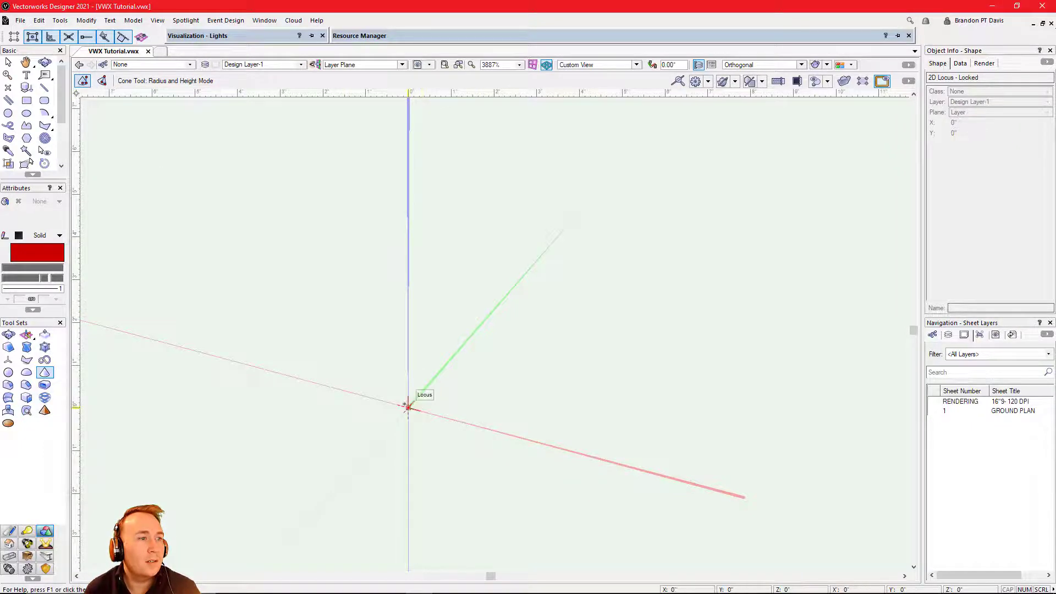
click(409, 408)
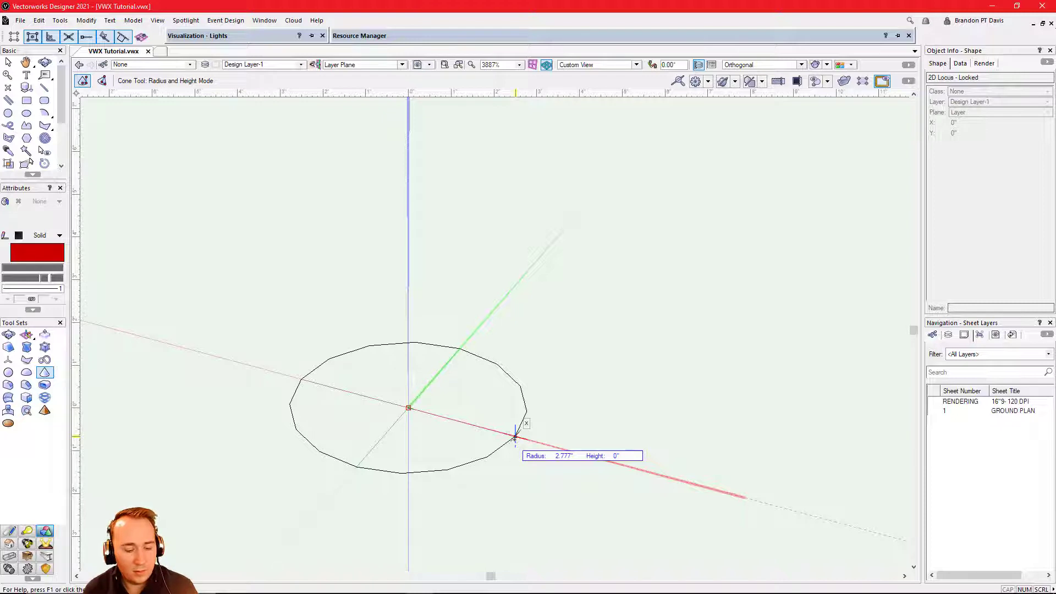
text(3)
key(Return)
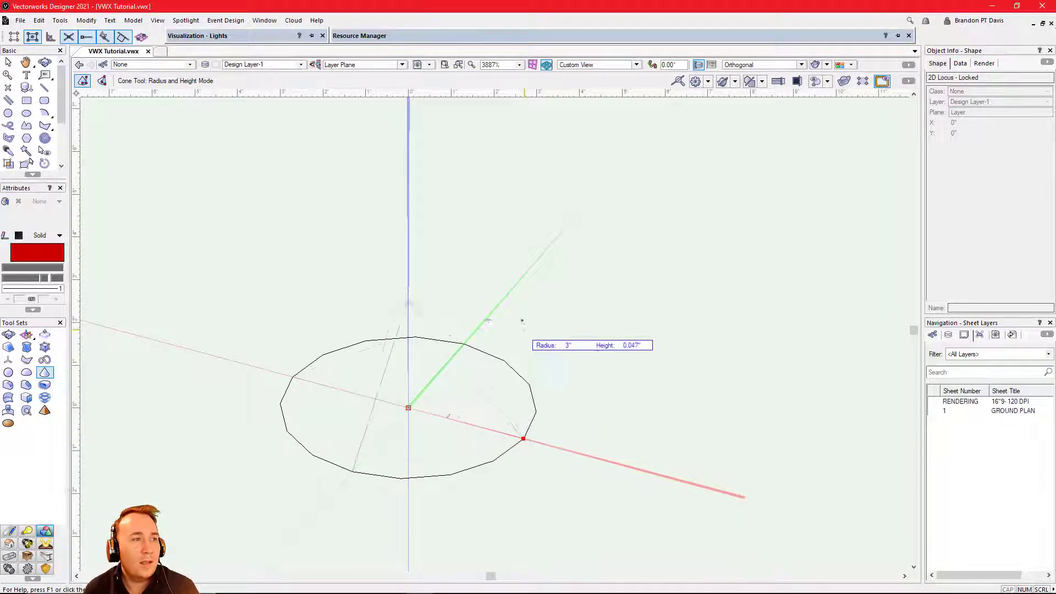
Give the cone a height of 12" and complete it
scroll(421, 137, down, 2)
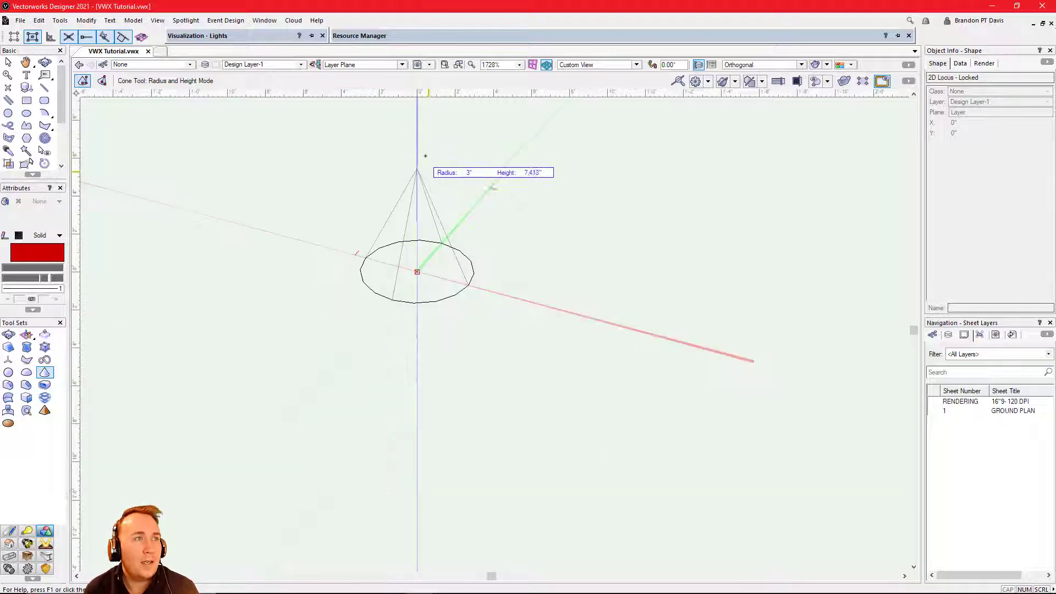
scroll(423, 153, up, 1)
key(Tab)
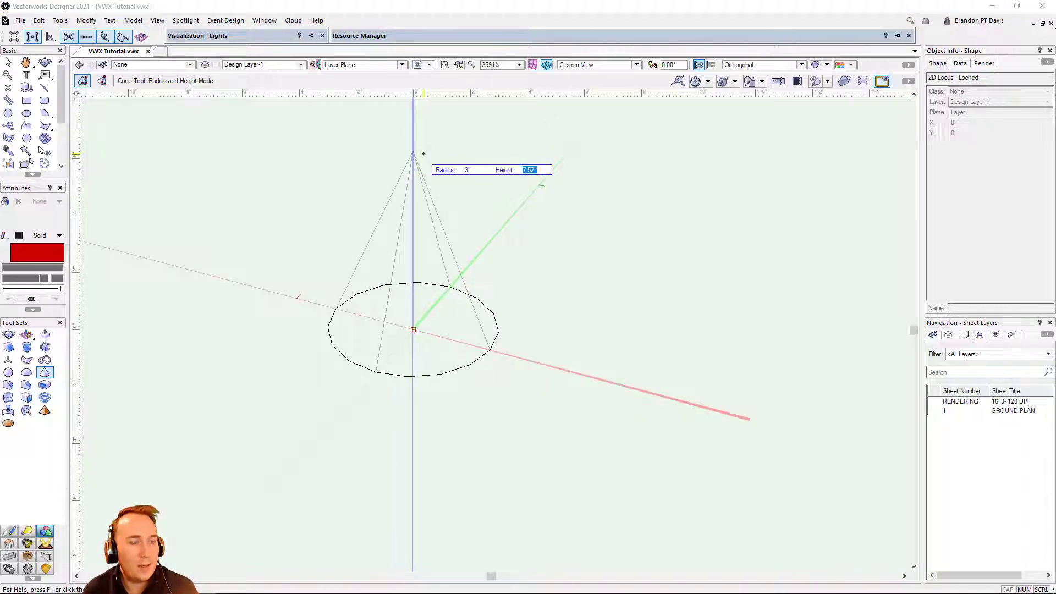
text(12)
key(Return)
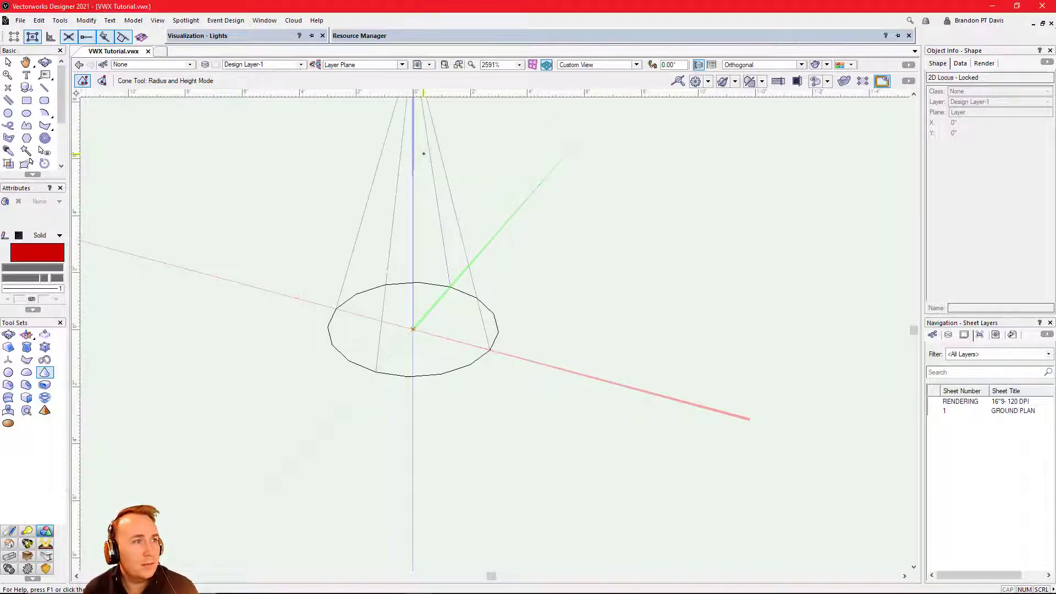
scroll(541, 337, down, 3)
scroll(518, 350, up, 3)
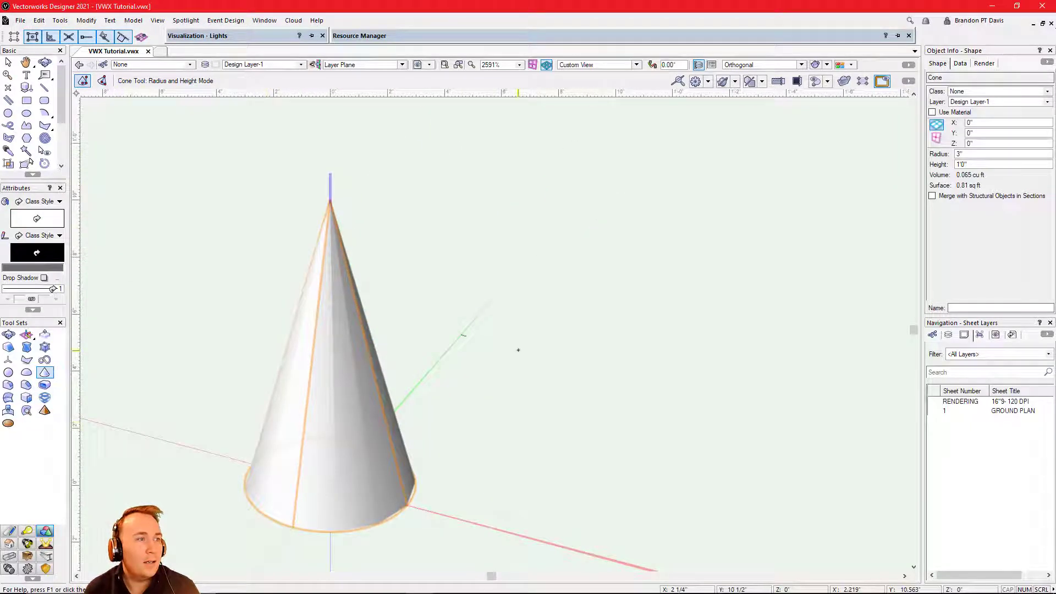
scroll(518, 350, down, 3)
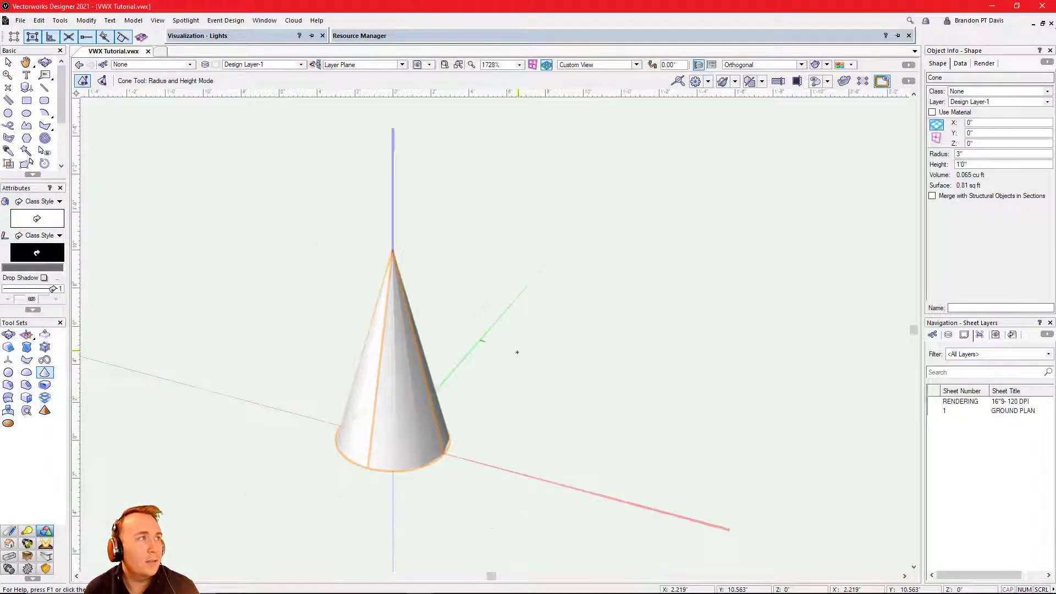
Draw a tilted cone in Radius and Tip mode beside the first, with about 4.85" radius and 1'5.7" height
click(101, 82)
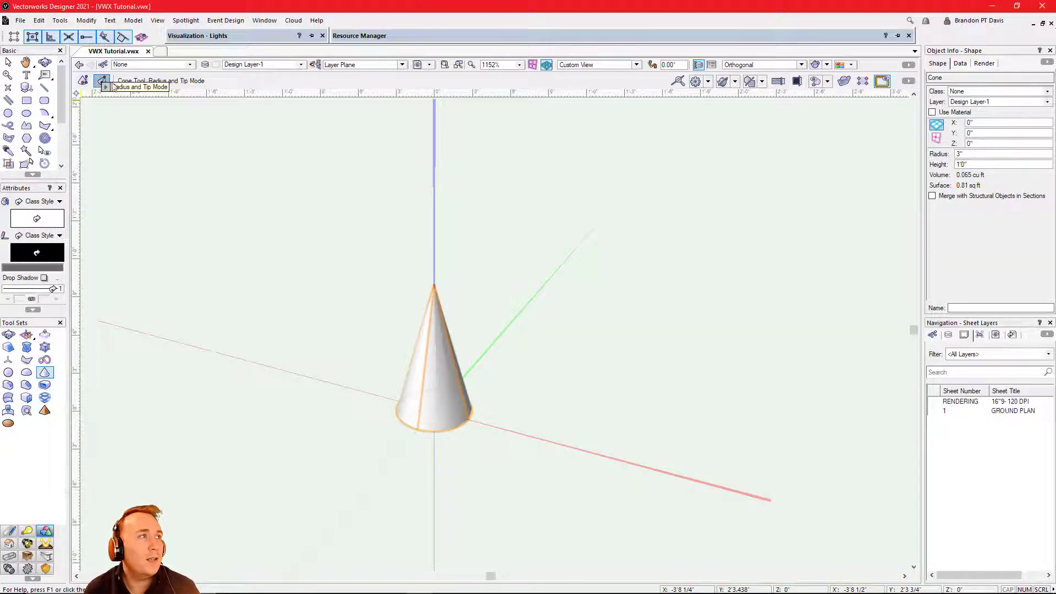
click(643, 463)
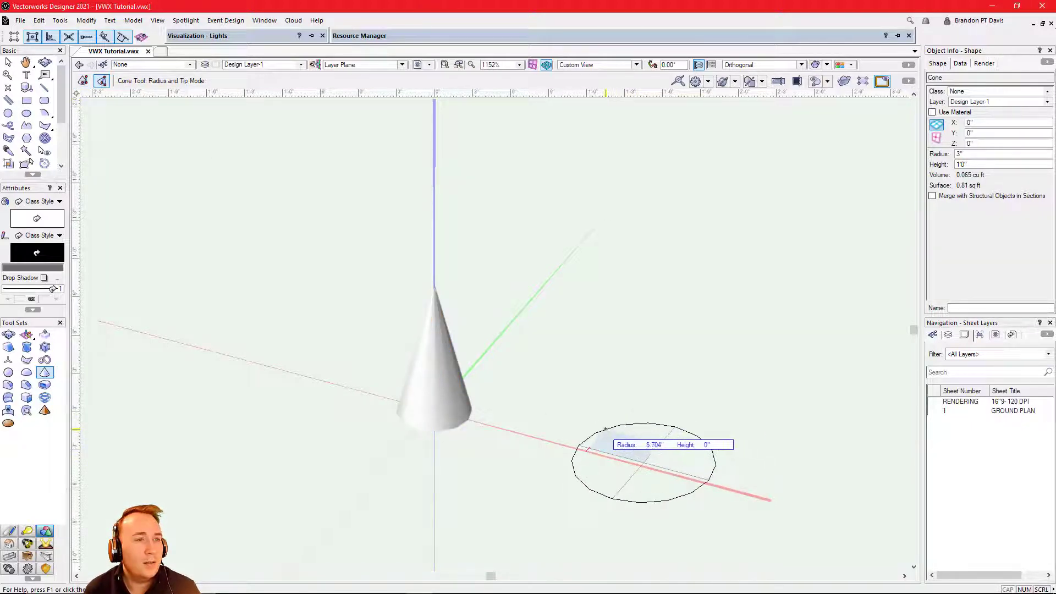
click(596, 443)
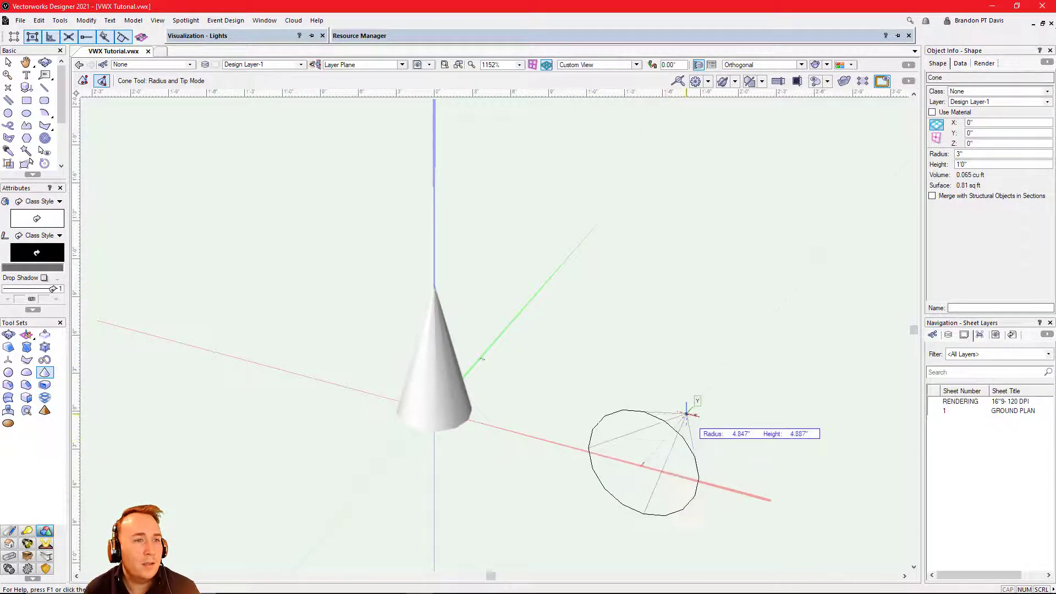
click(773, 361)
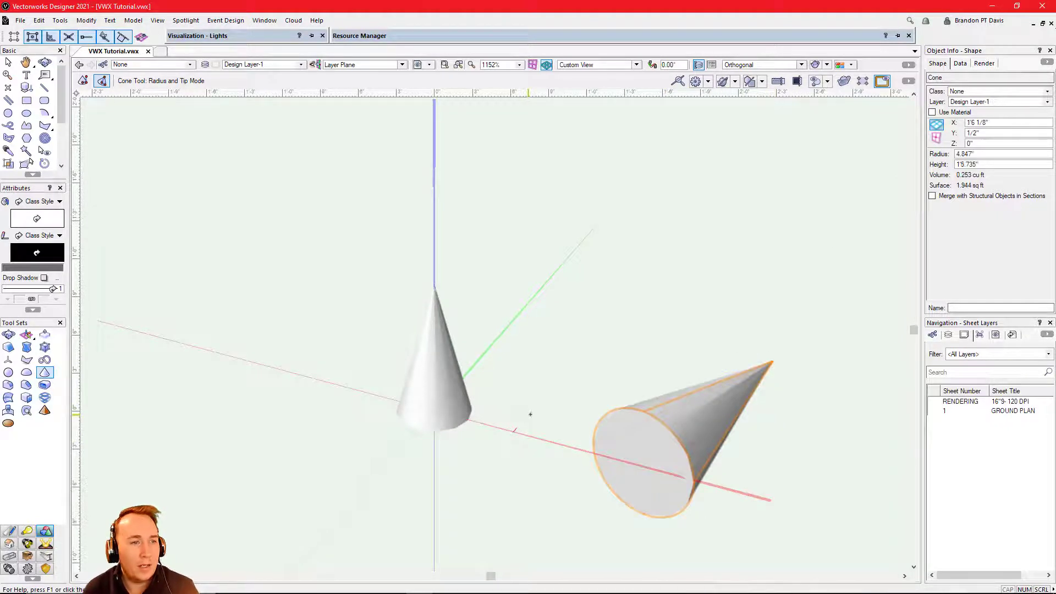
Return to the Top/Plan view and delete both cones
key(x)
key(x)
scroll(569, 351, down, 2)
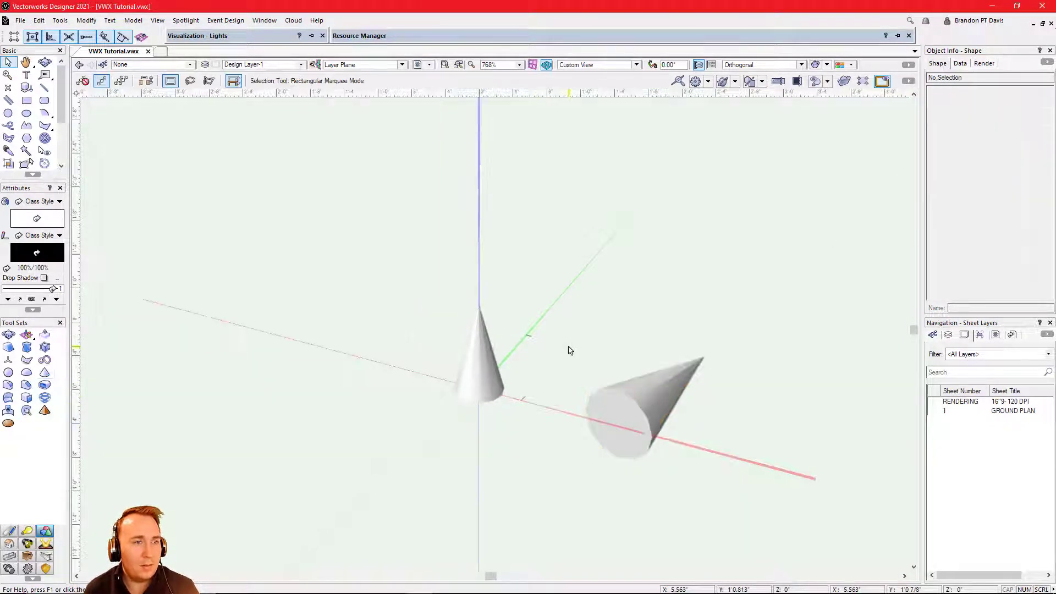
key(F5)
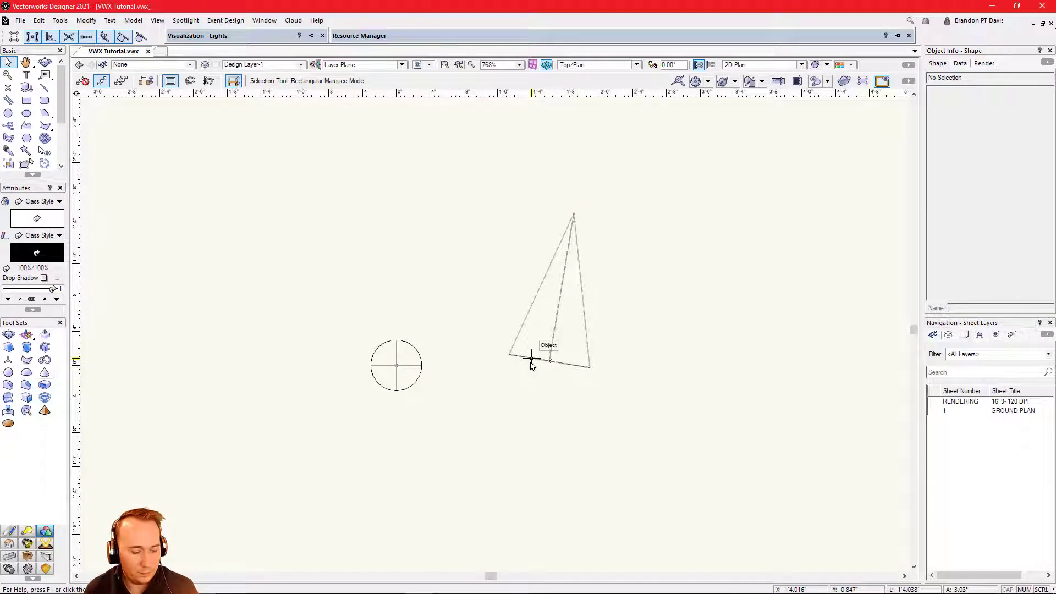
click(559, 301)
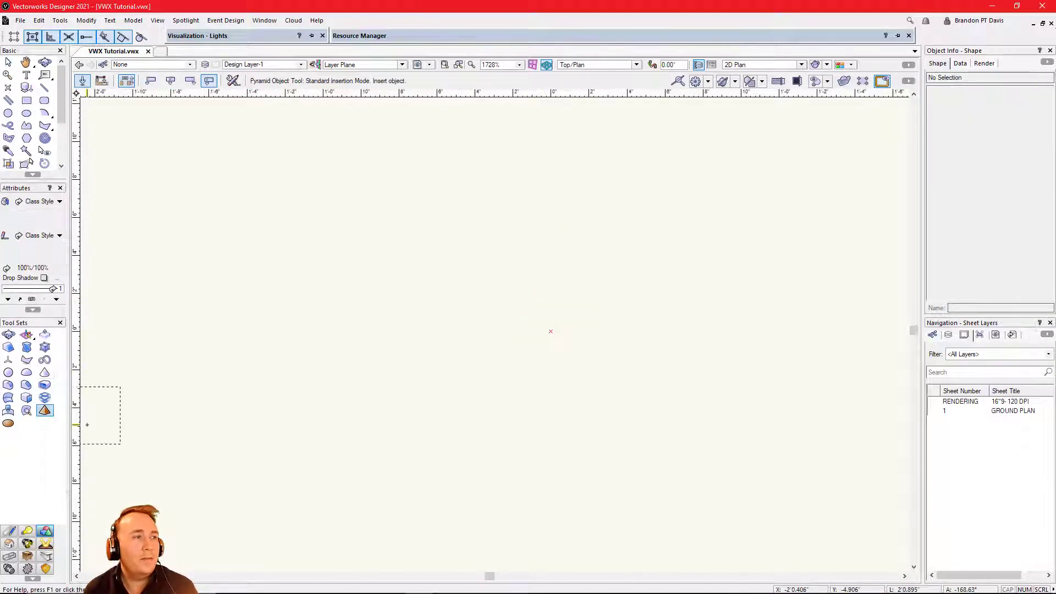
Review the pyramid's type and mode options and accept 3 sides, Regular, Inscribed, 2" base radius and 3" height
scroll(414, 351, up, 2)
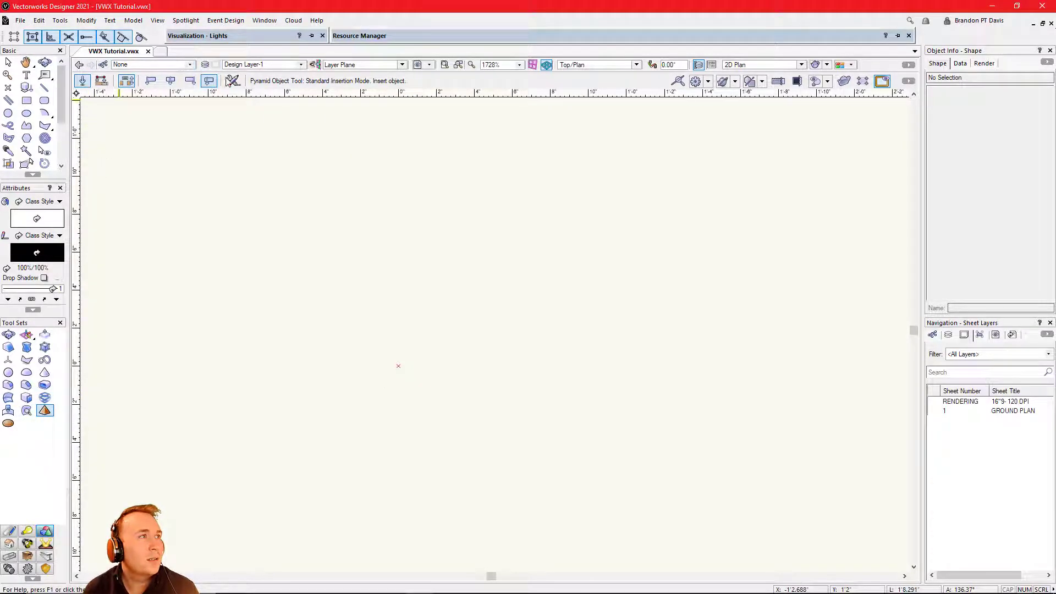
click(233, 82)
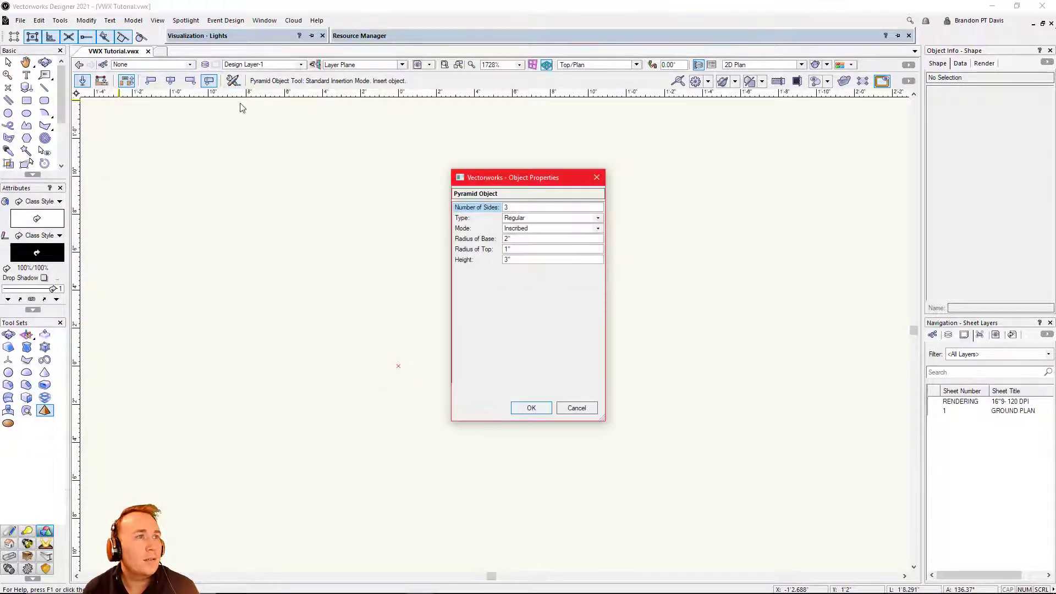
double_click(520, 209)
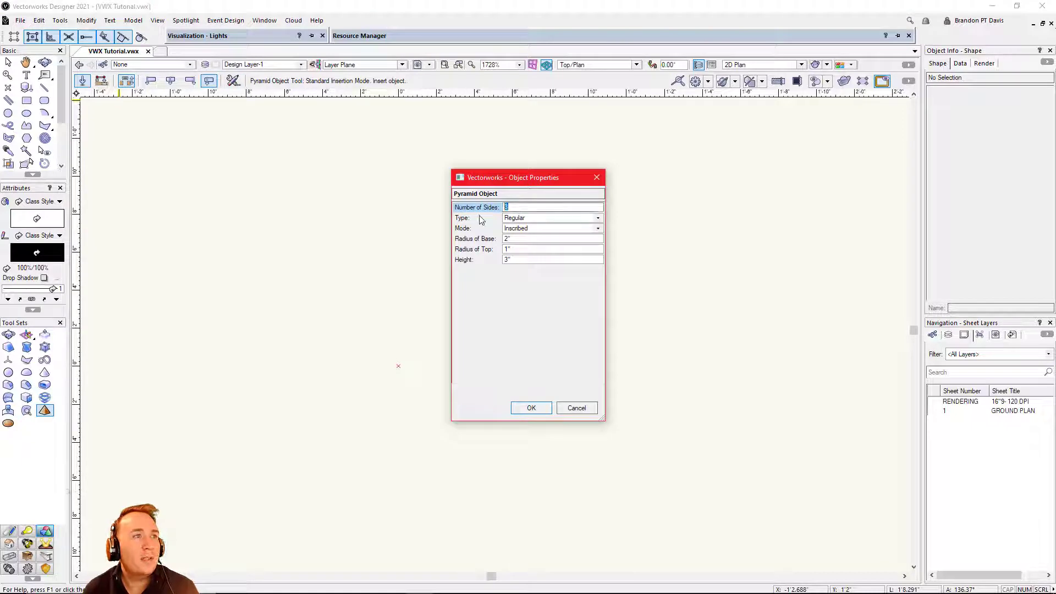
click(506, 220)
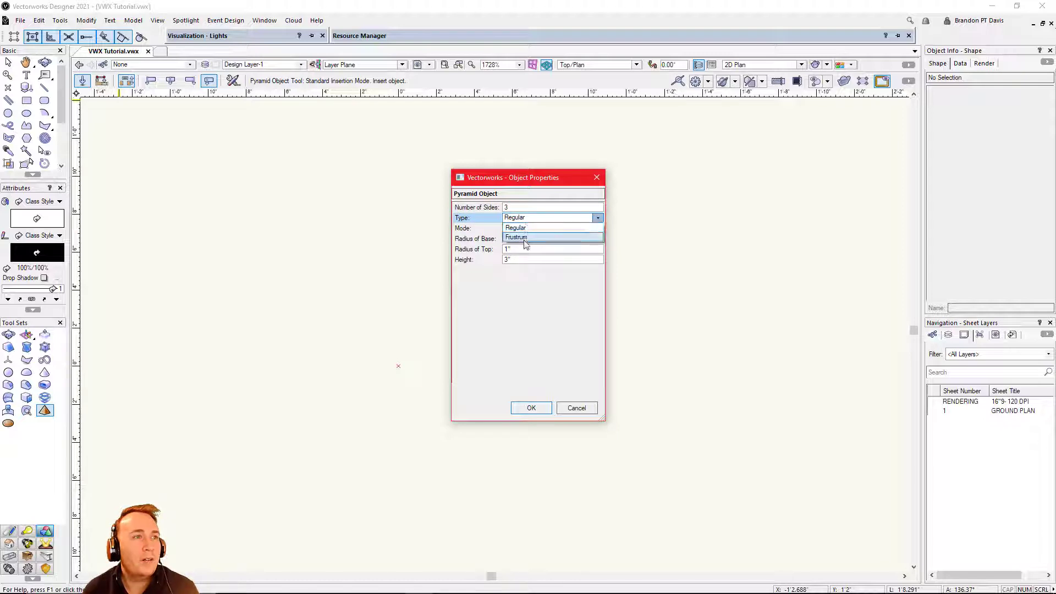
click(483, 236)
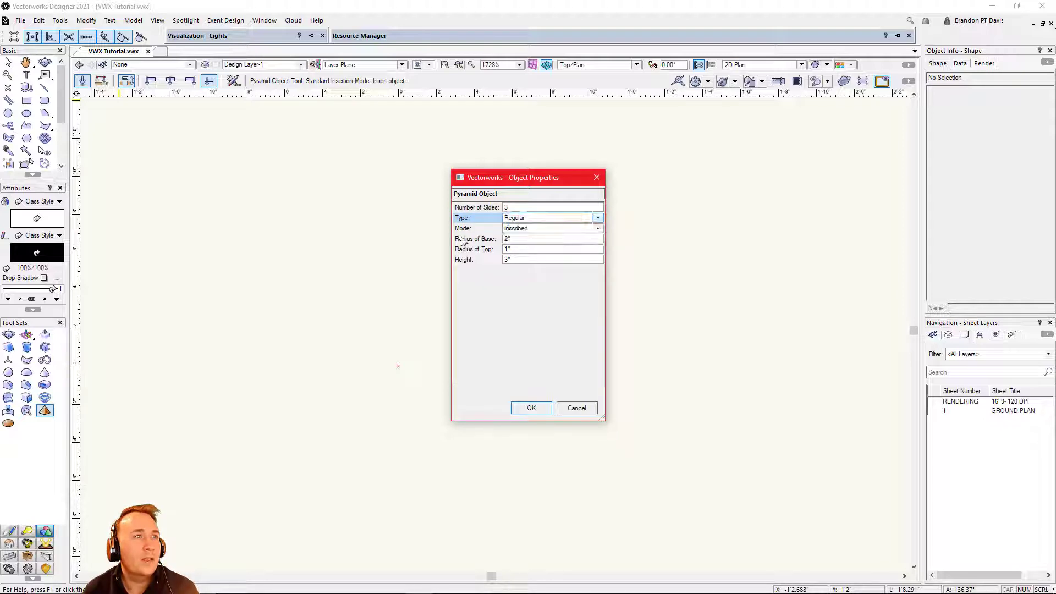
click(517, 233)
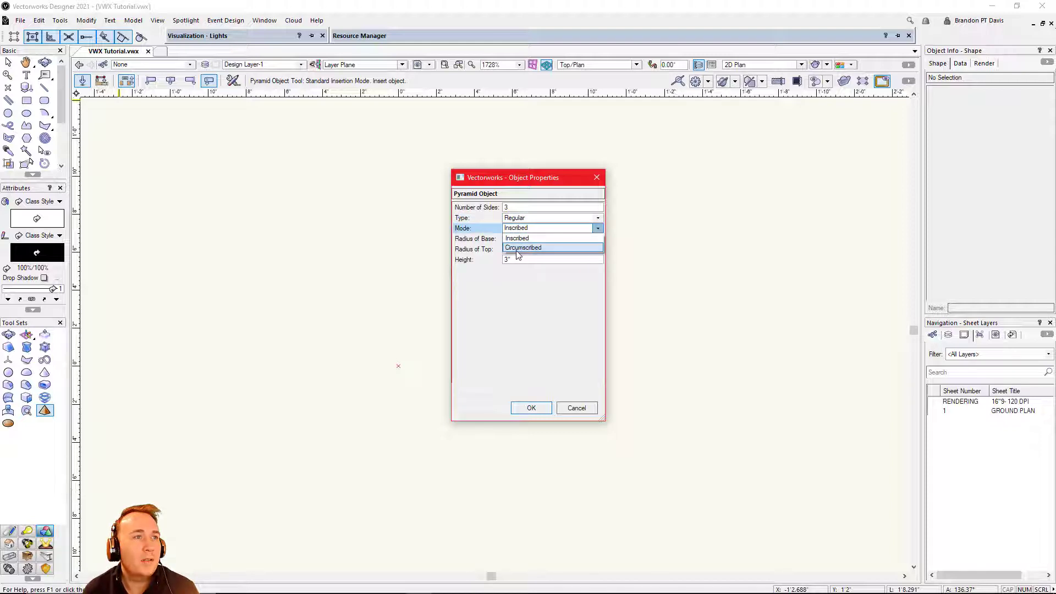
click(482, 231)
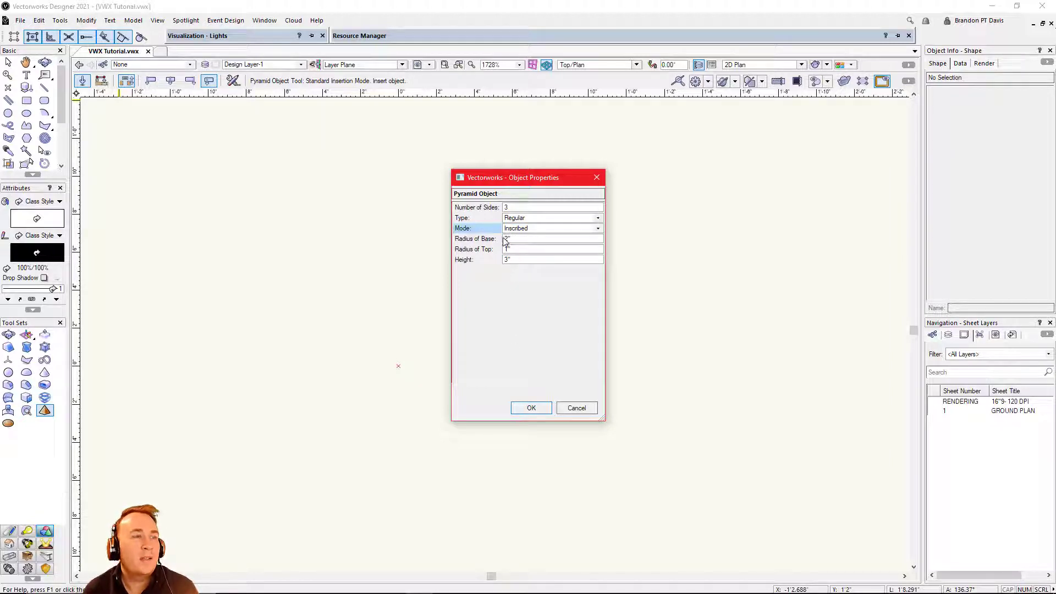
click(531, 408)
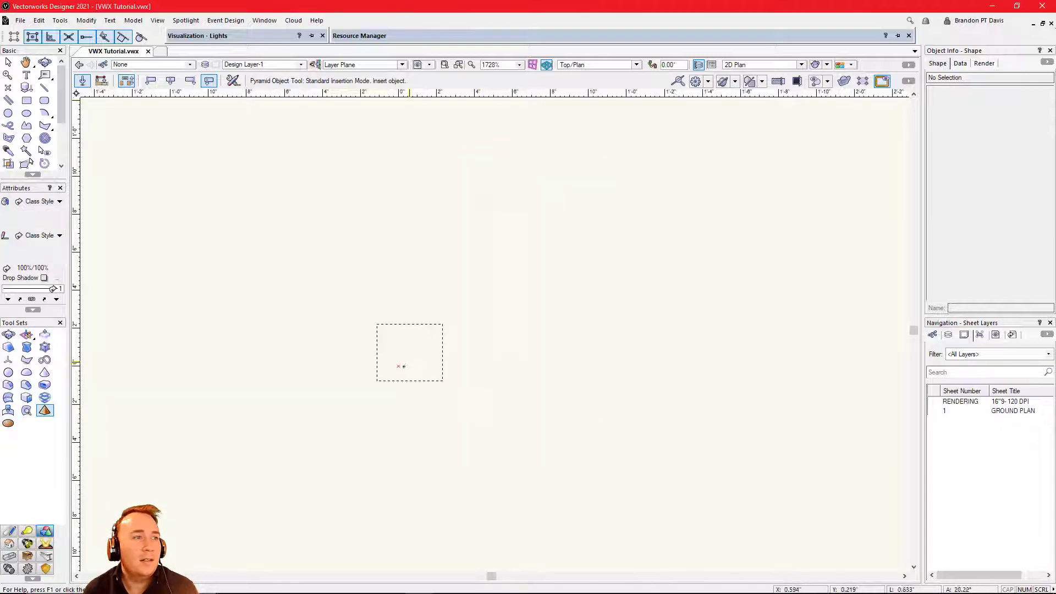
Insert the pyramid at the origin with 0° rotation
scroll(399, 366, up, 2)
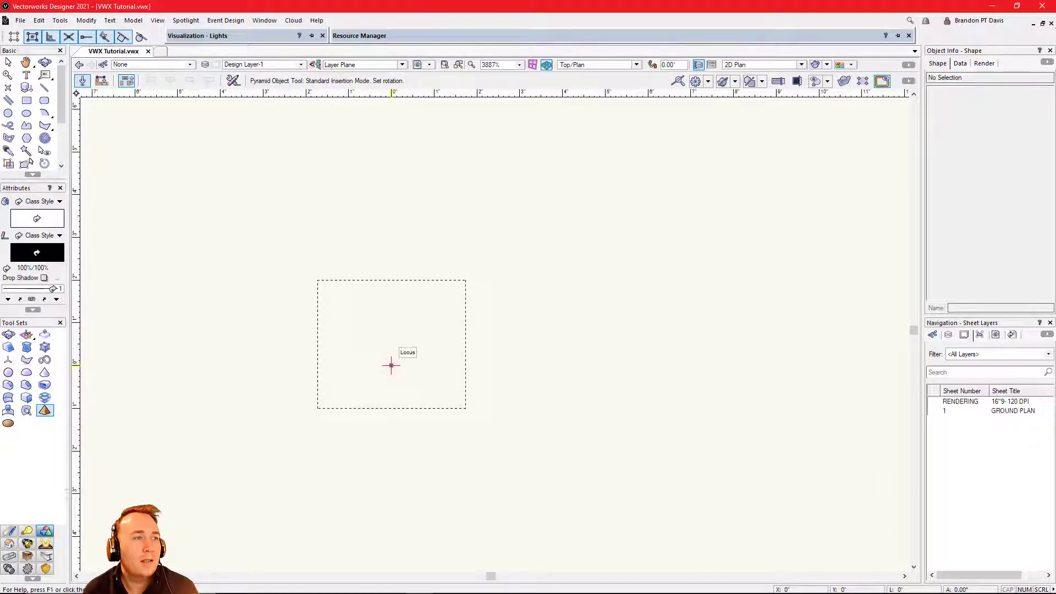
click(391, 366)
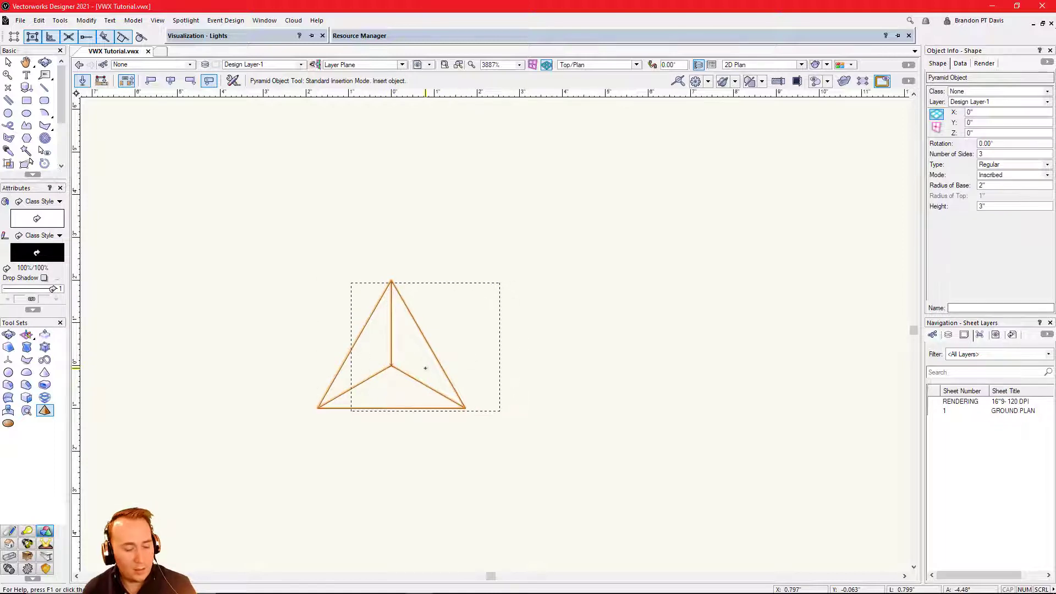
mouse_move(425, 368)
ctrl+middle_down()
mouse_move(373, 361)
mouse_move(404, 431)
ctrl+middle_up()
drag(295, 228, 528, 219)
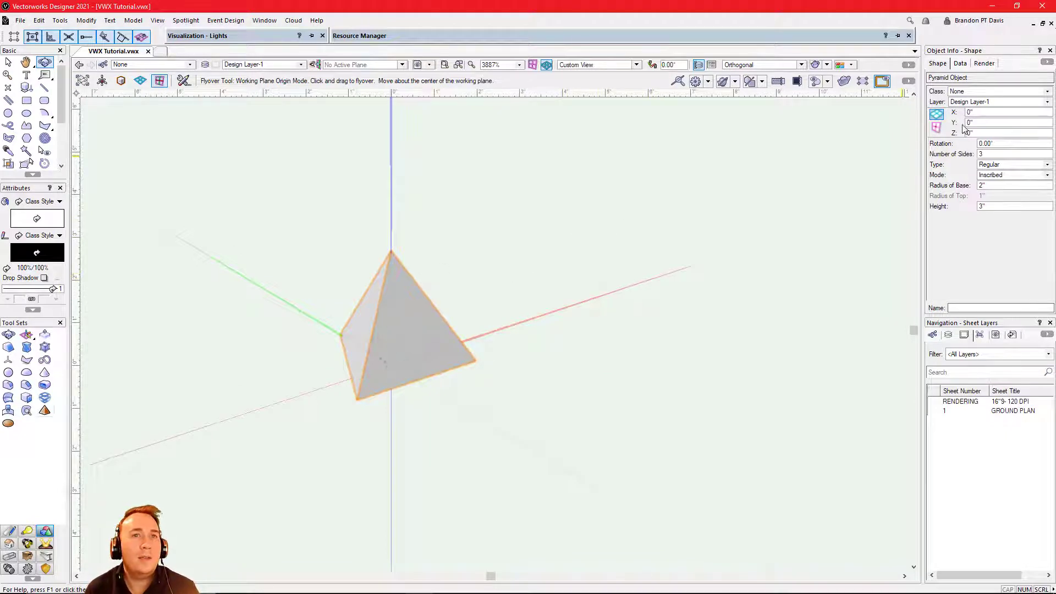
Set the pyramid's number of sides to 4 and its type to Frustrum
click(985, 154)
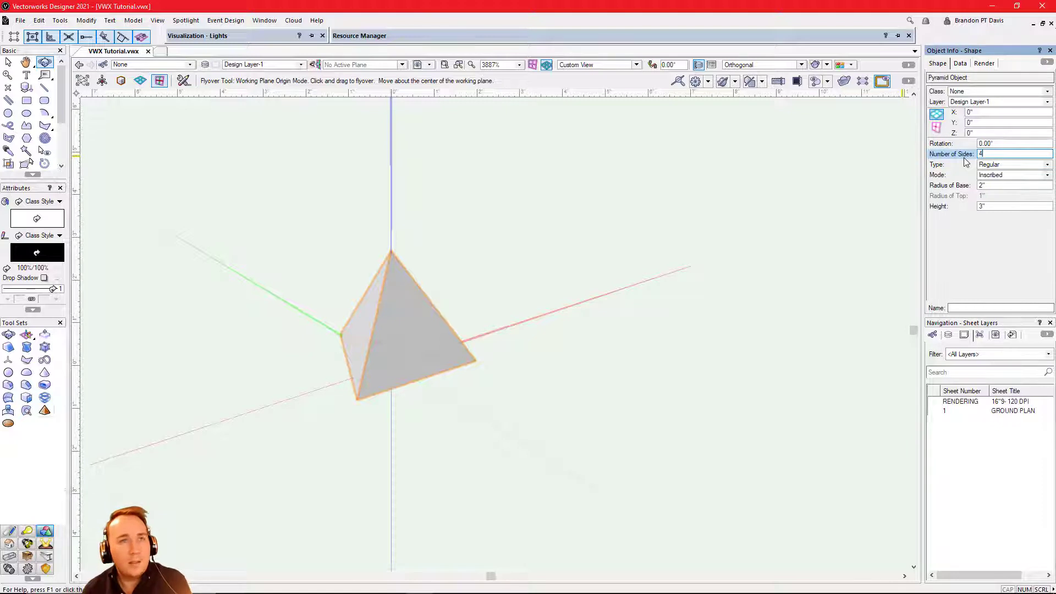
key(Return)
click(985, 165)
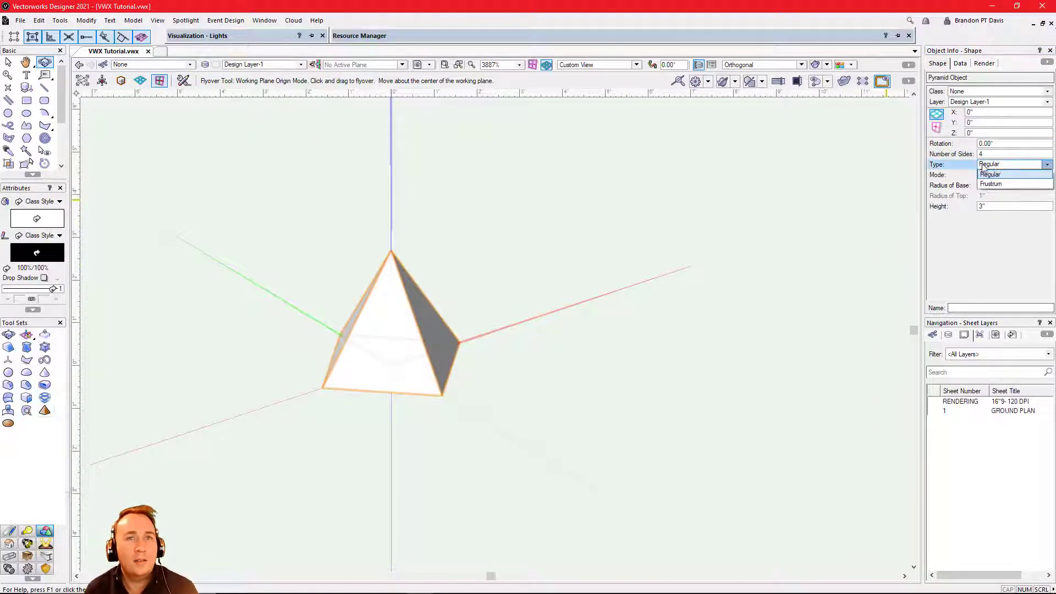
click(991, 181)
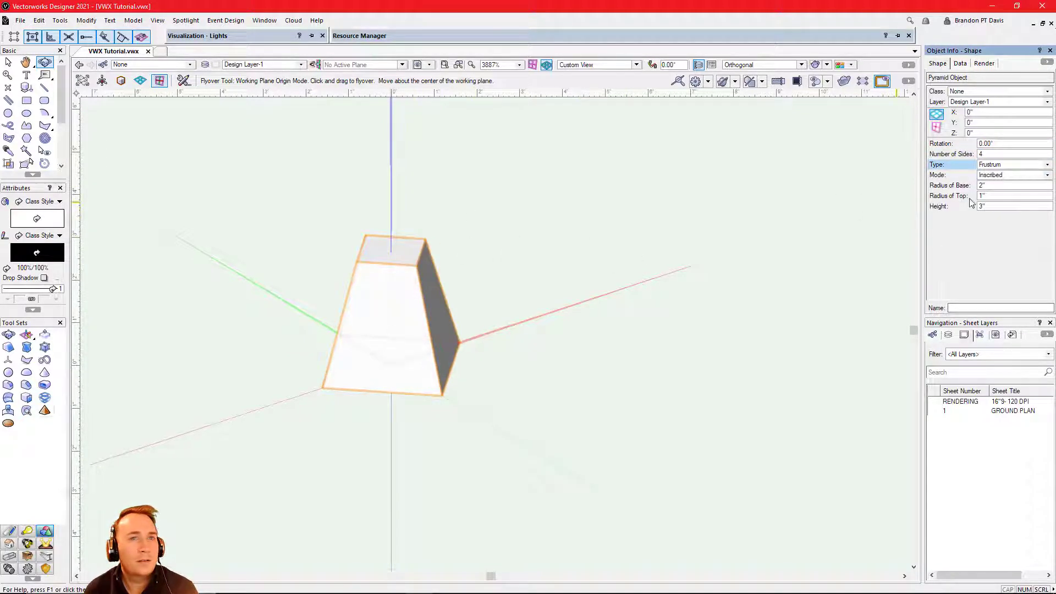
Try a base radius of 1" on the four-sided frustum and undo the change
click(988, 197)
key(shift+Tab)
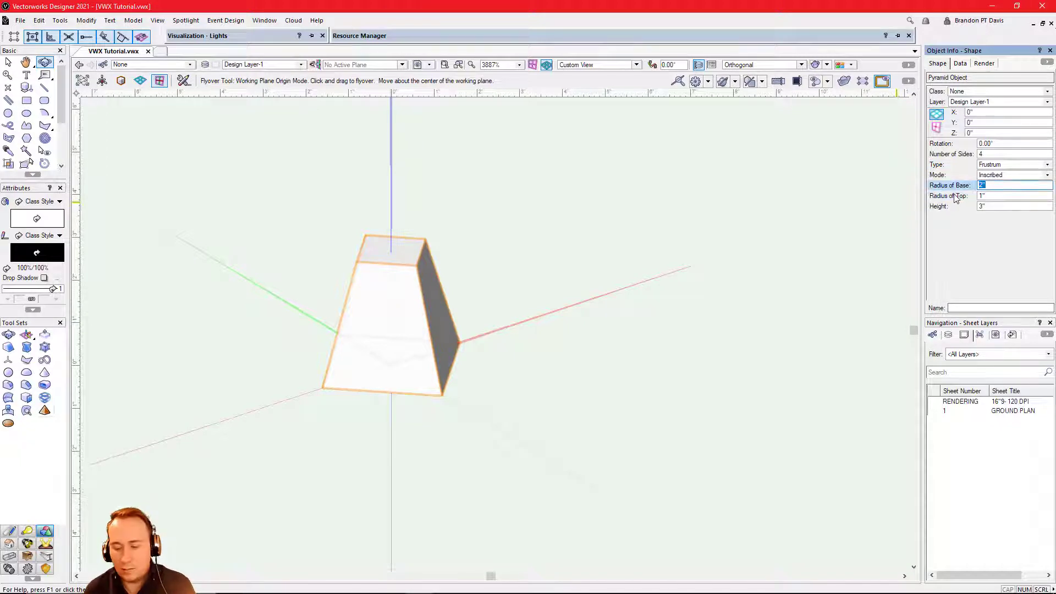
key(Return)
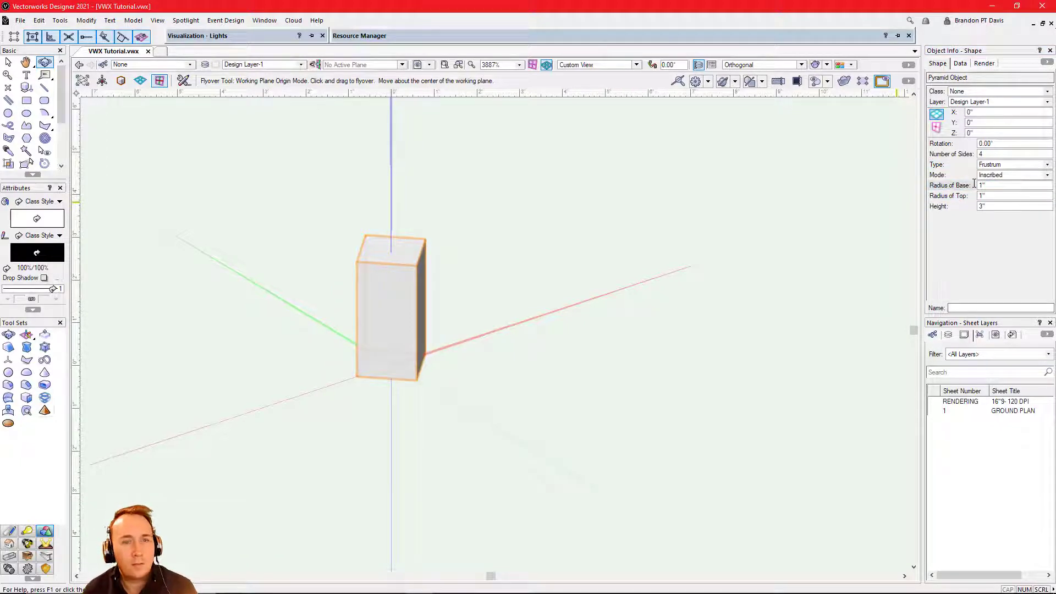
key(ctrl+z)
Set the frustum's height to 4" and its mode to Circumscribed
drag(1001, 208, 961, 206)
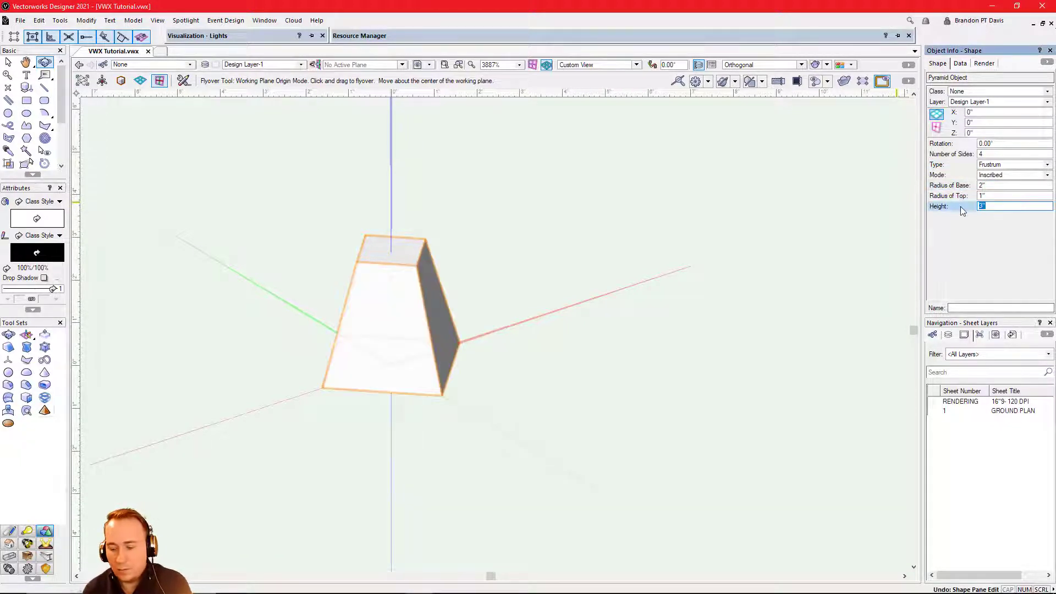
text(4)
key(Return)
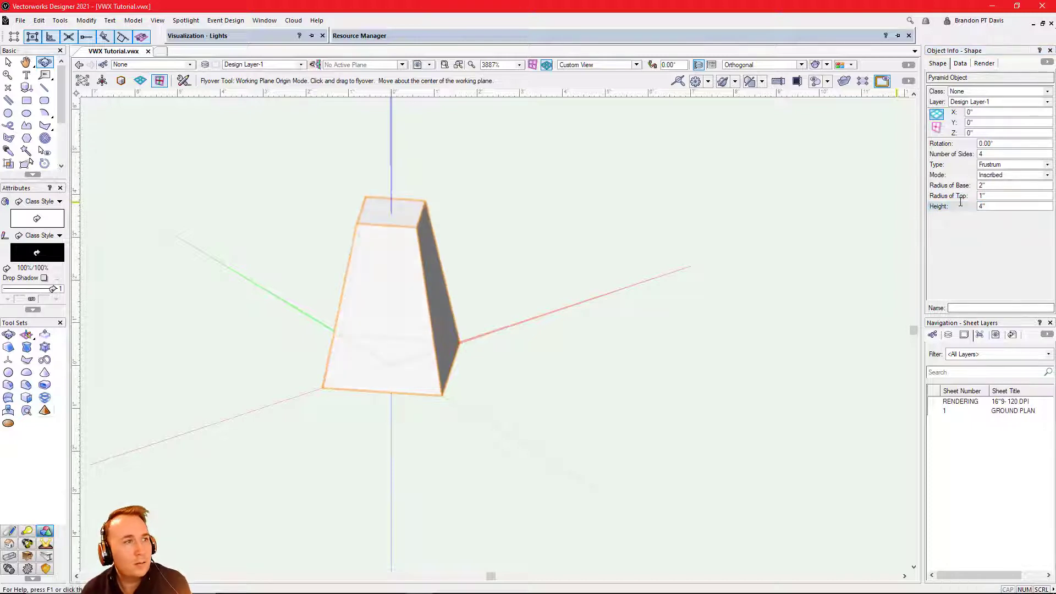
click(994, 175)
click(992, 197)
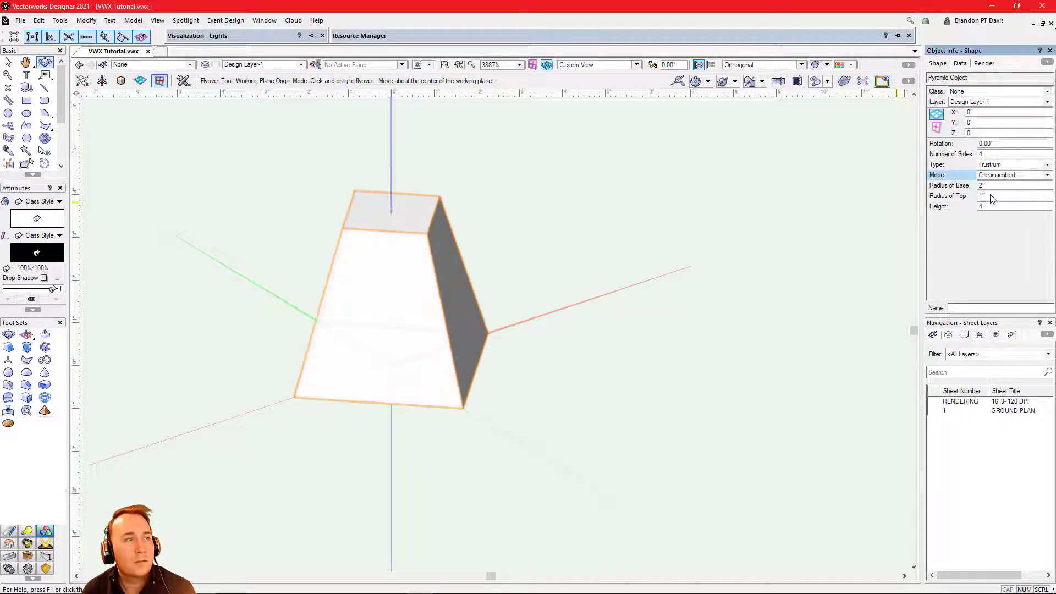
drag(597, 267, 587, 236)
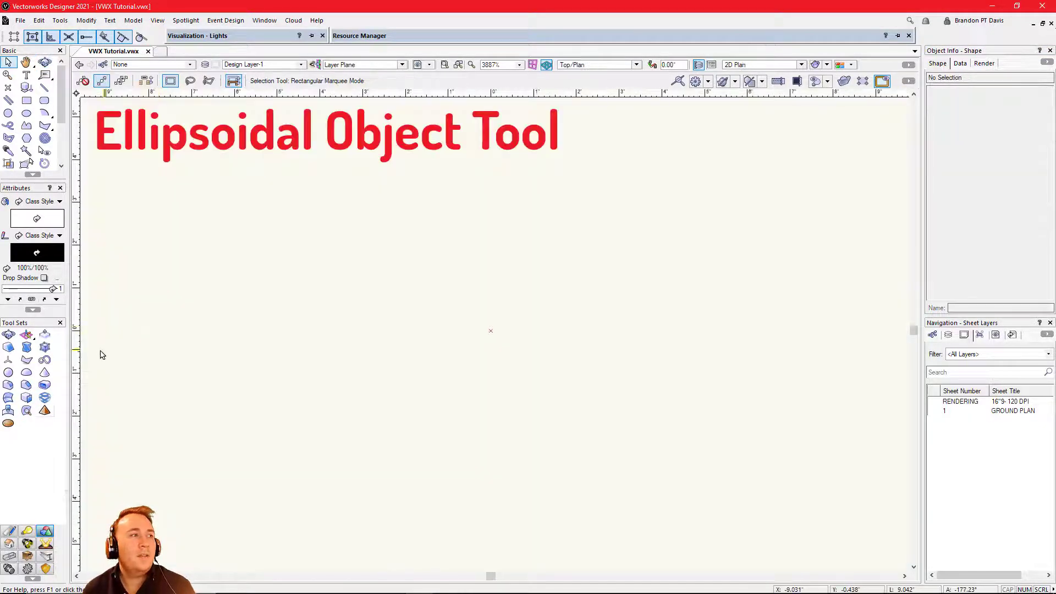
Insert an ellipsoid at the origin with 5" length, 3" width, 1" height and 0° rotation
click(9, 423)
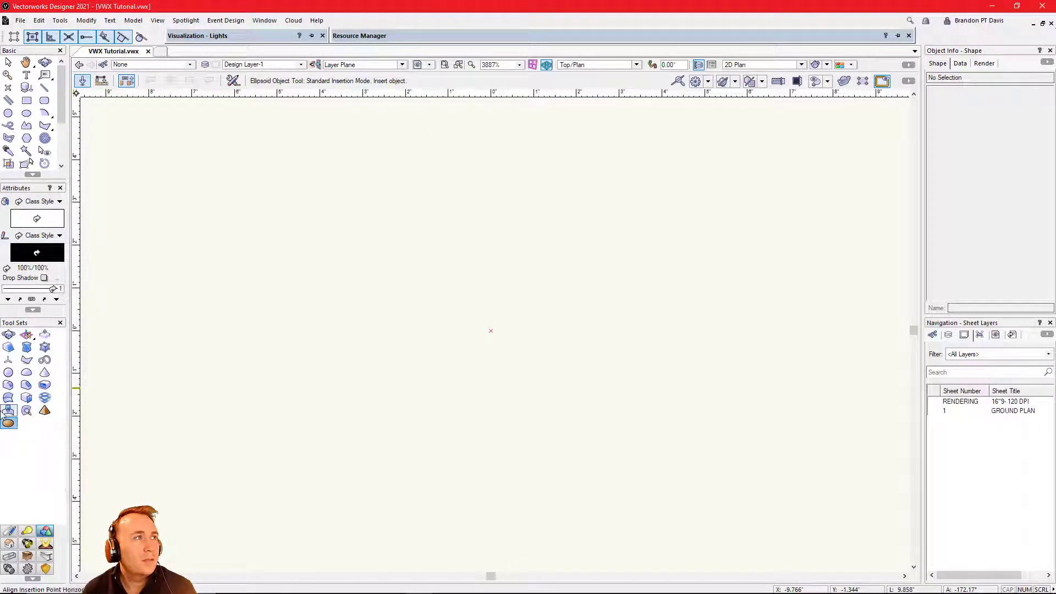
click(548, 226)
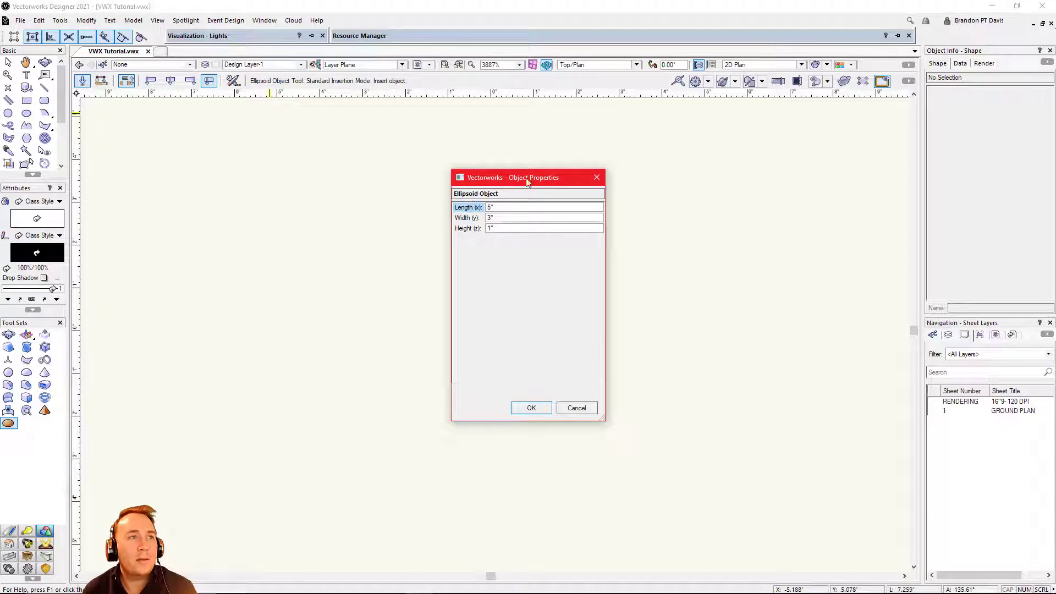
click(532, 406)
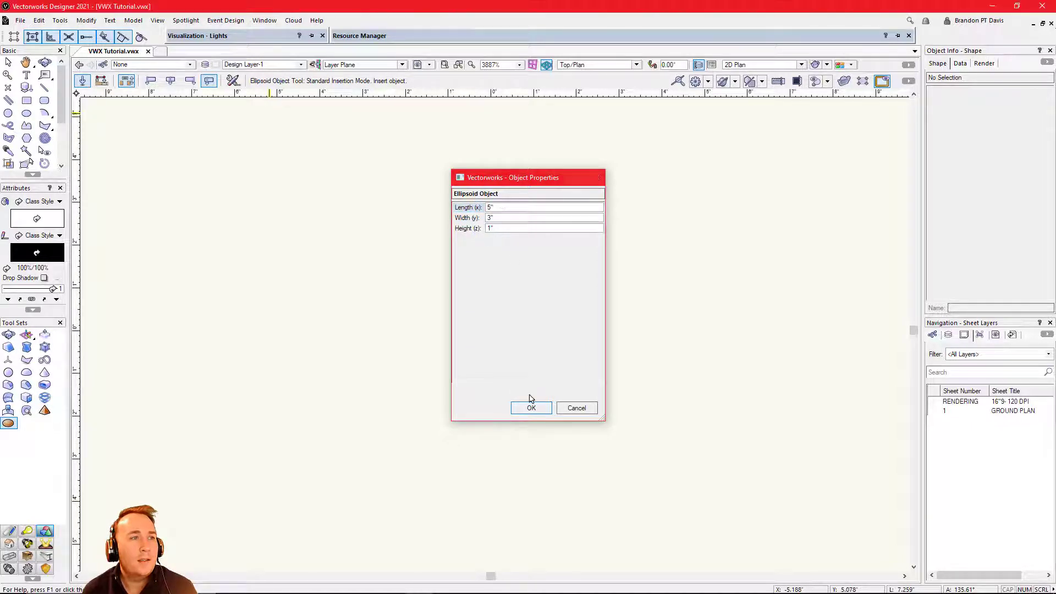
click(491, 331)
click(491, 331)
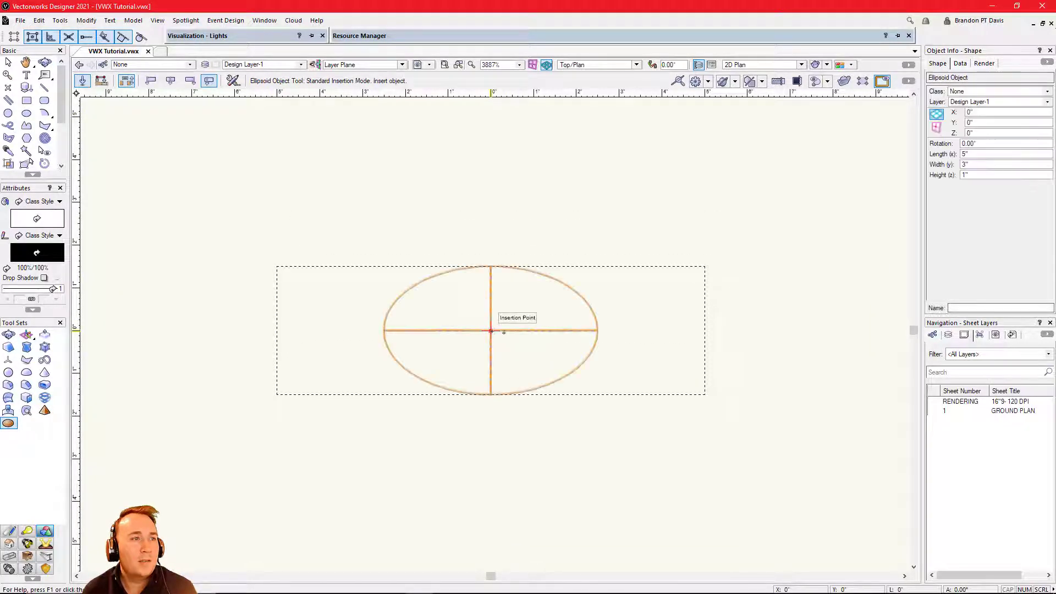
Set the ellipsoid's height to 3"
shift+middle_drag(508, 344, 346, 117)
scroll(497, 286, up, 3)
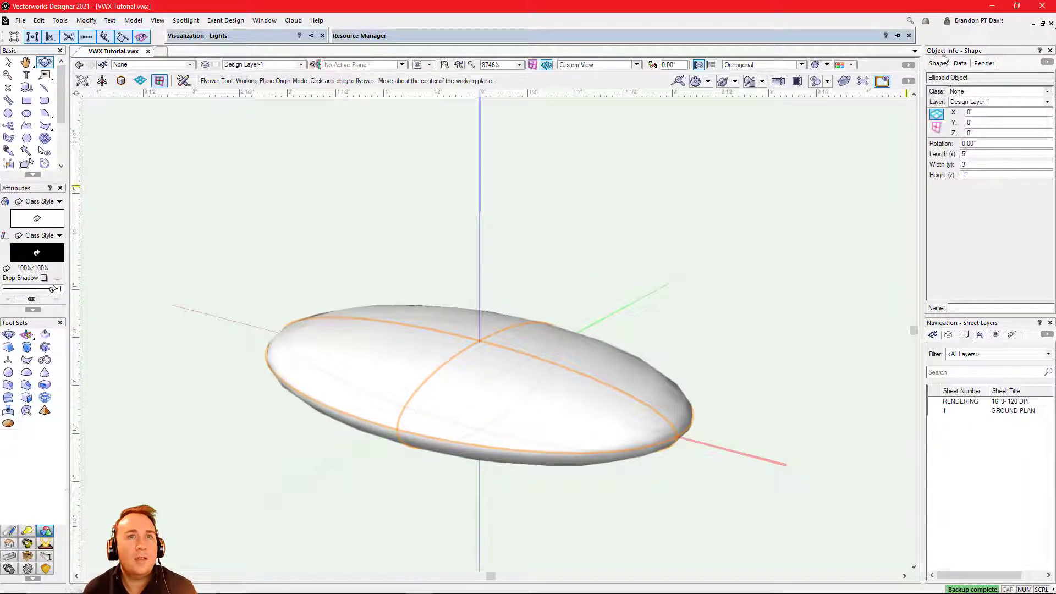
click(988, 175)
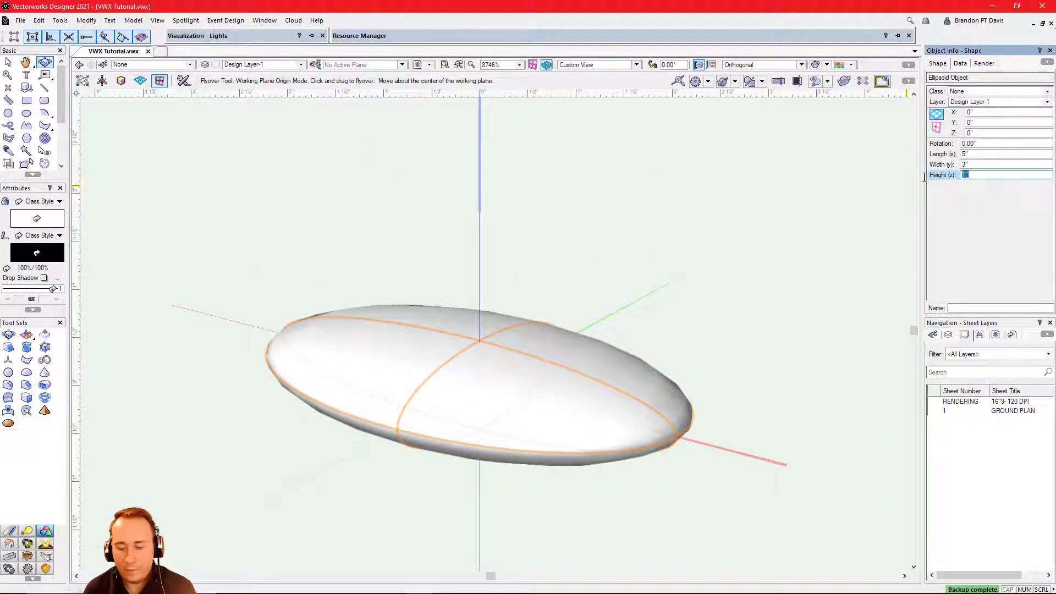
key(Return)
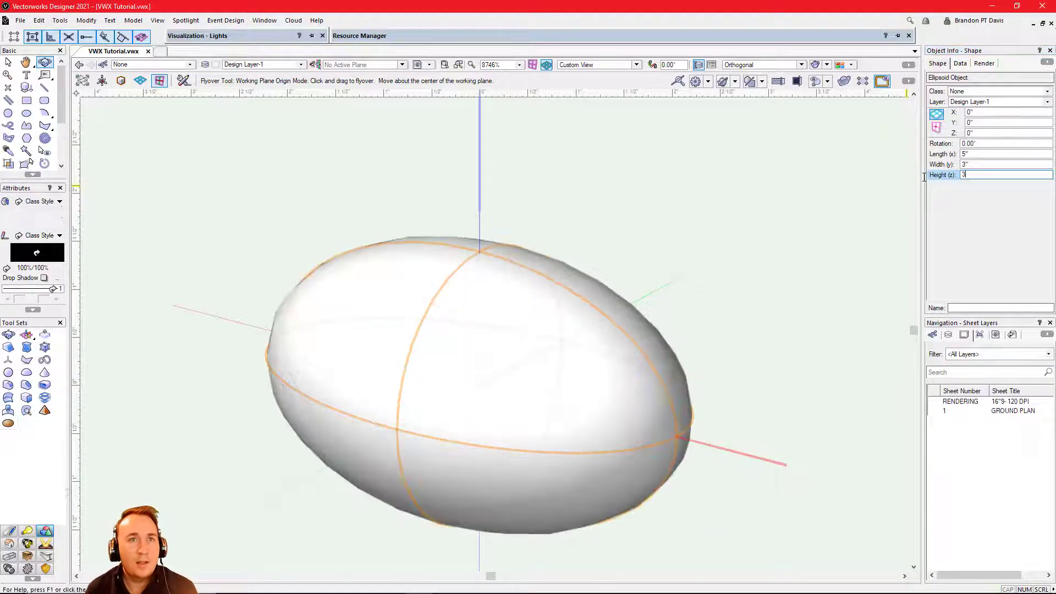
click(978, 156)
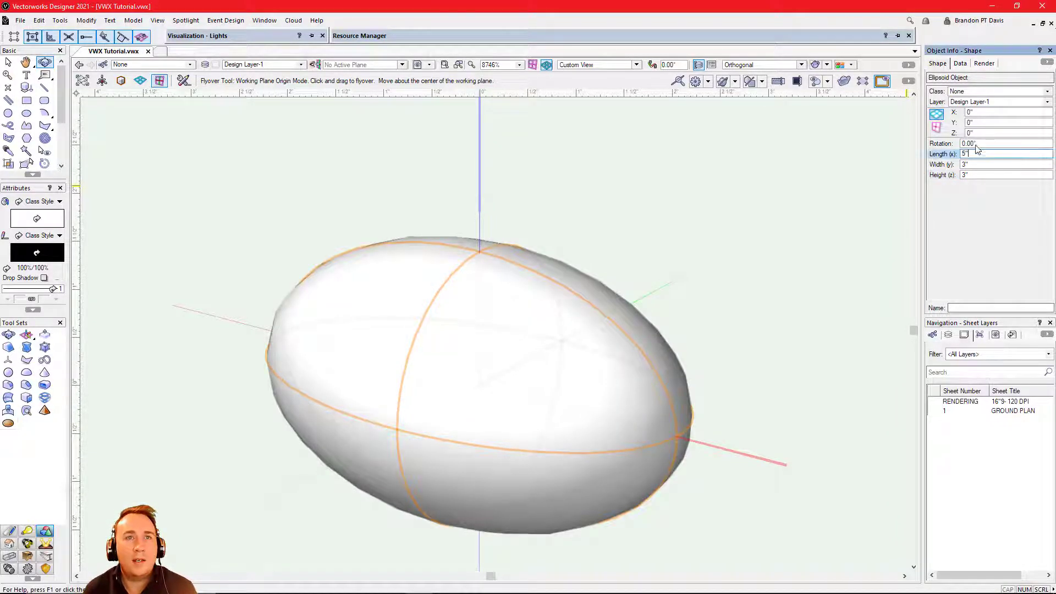
scroll(597, 274, down, 1)
scroll(541, 310, up, 1)
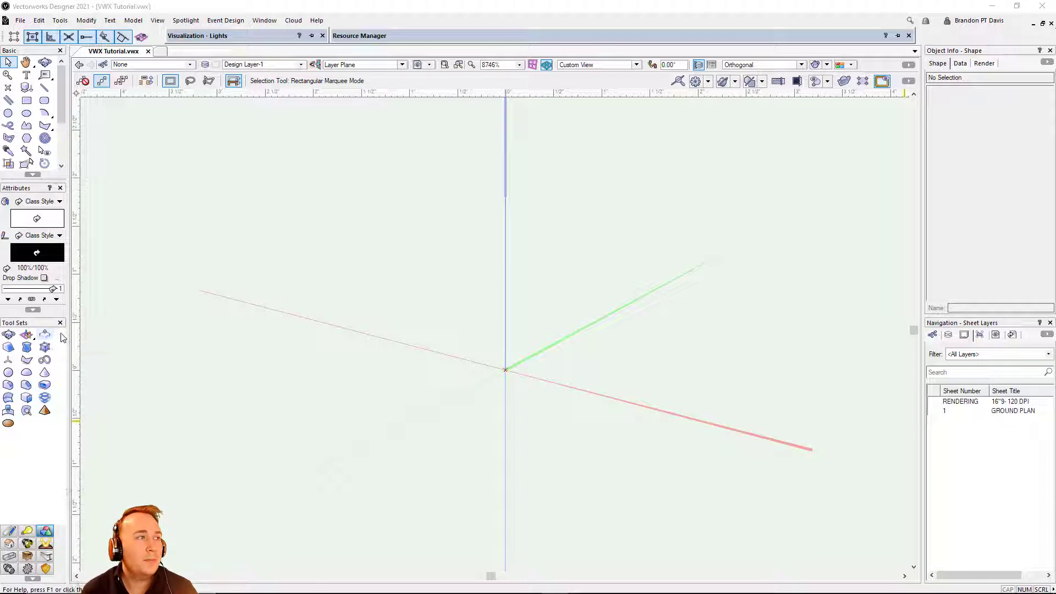
Draw a corner-to-corner rectangle about 2.61" wide and 3.33" high on the layer plane, covering the origin
key(p)
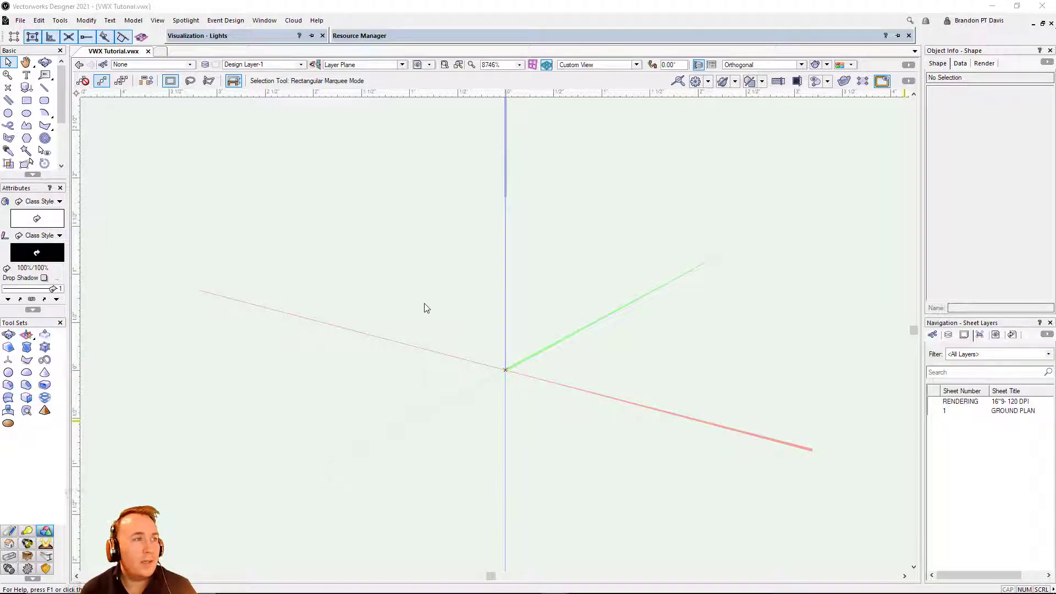
key(4)
click(475, 280)
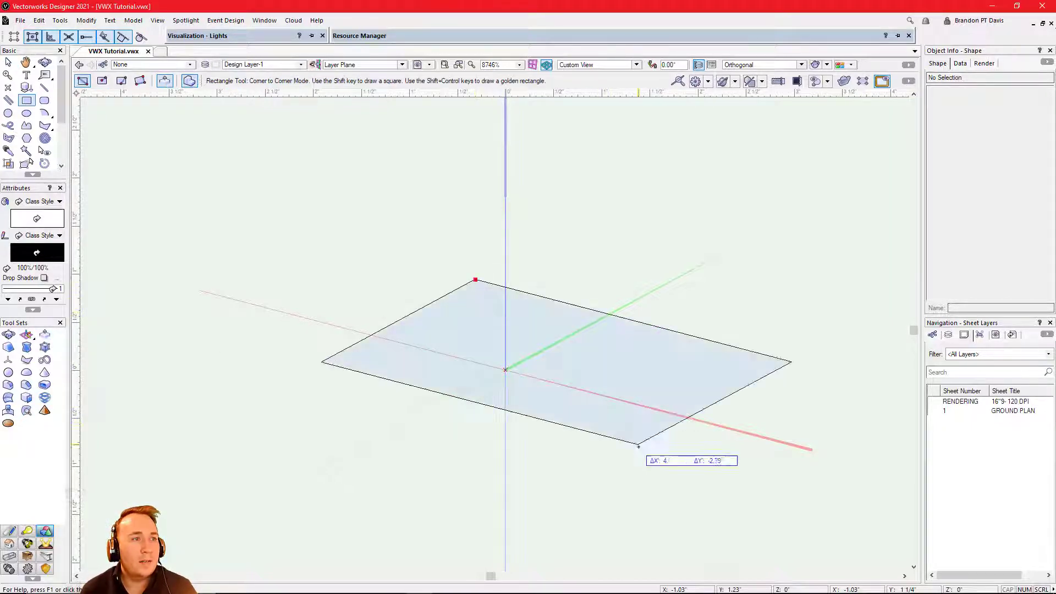
click(498, 431)
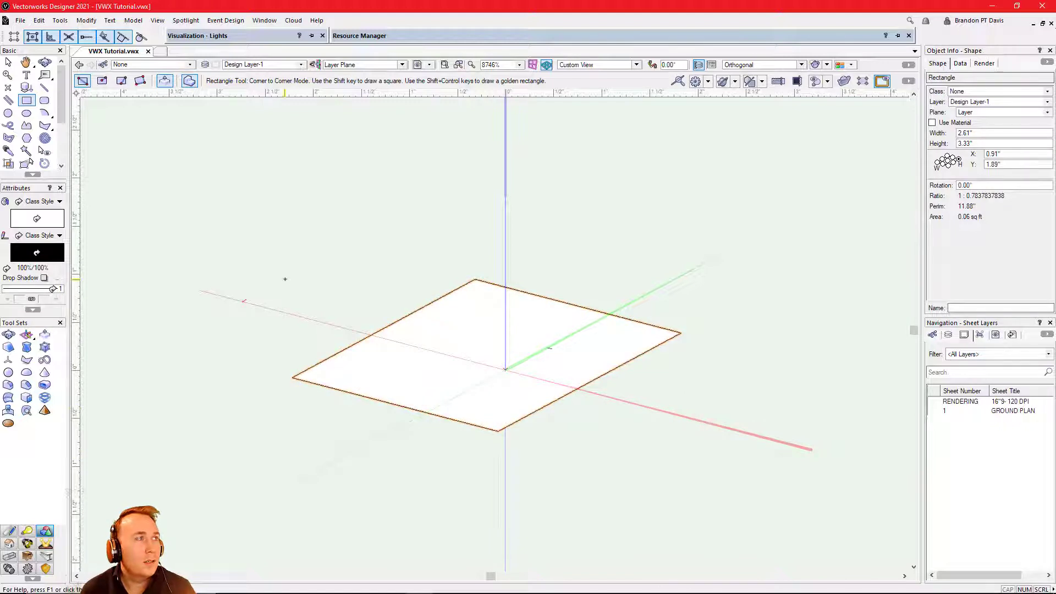
Extrude the rectangle upward about 3.26" with Push/Pull in Extrude Face mode
key(p)
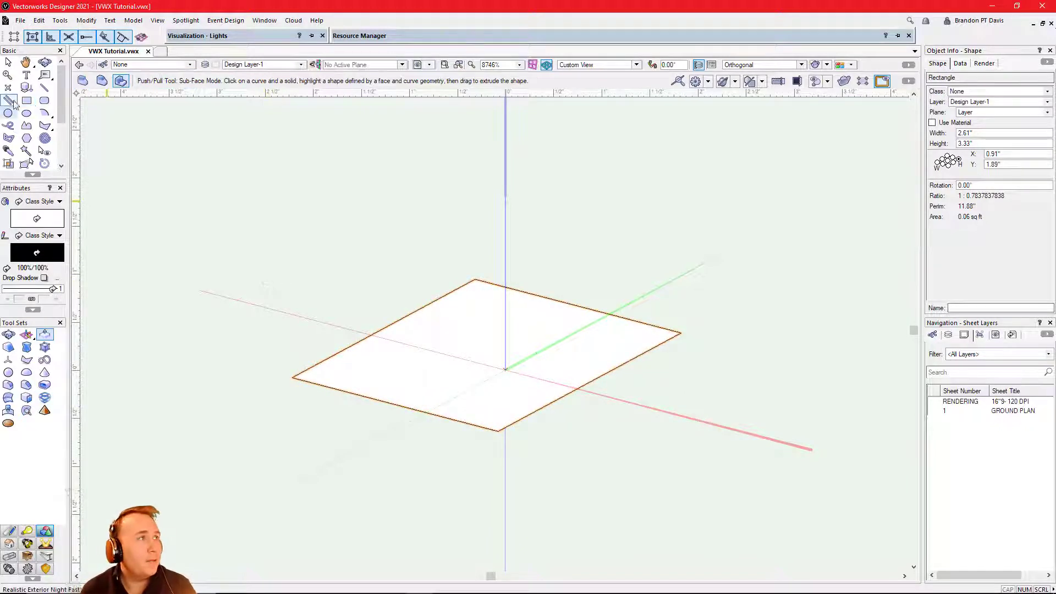
click(83, 82)
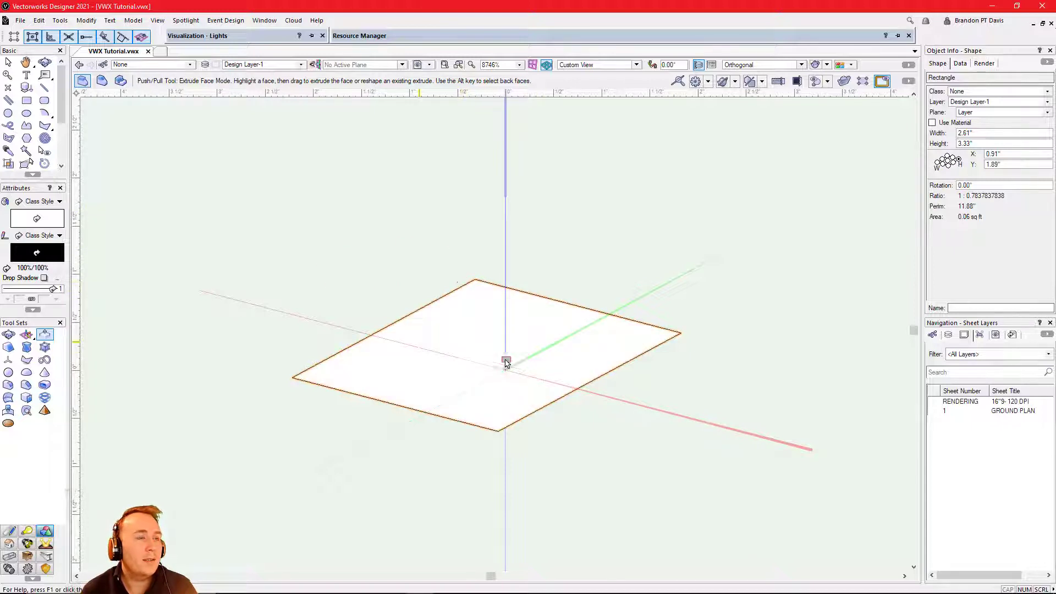
scroll(477, 358, down, 2)
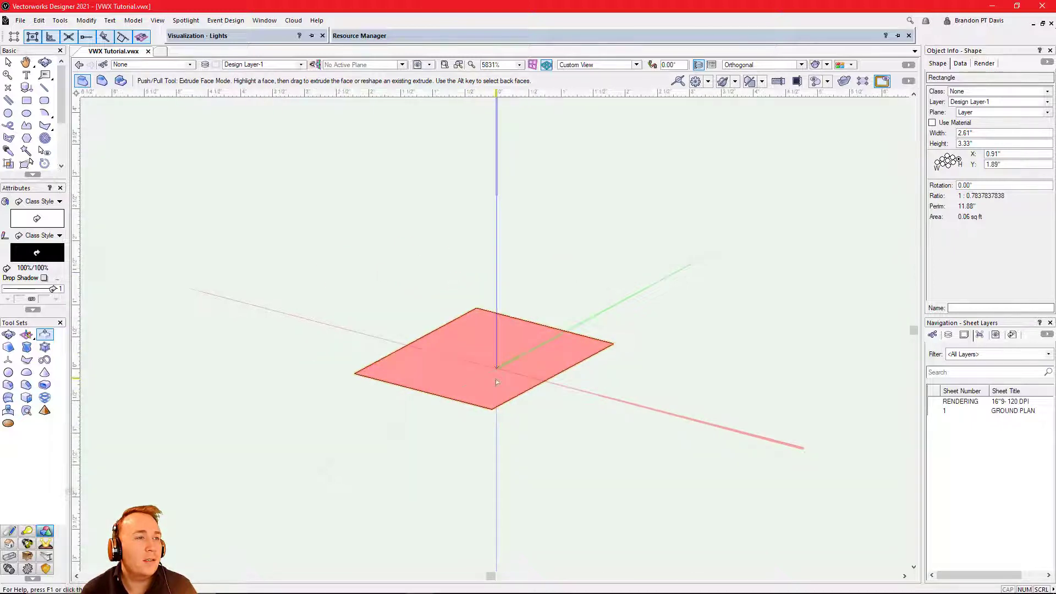
click(495, 364)
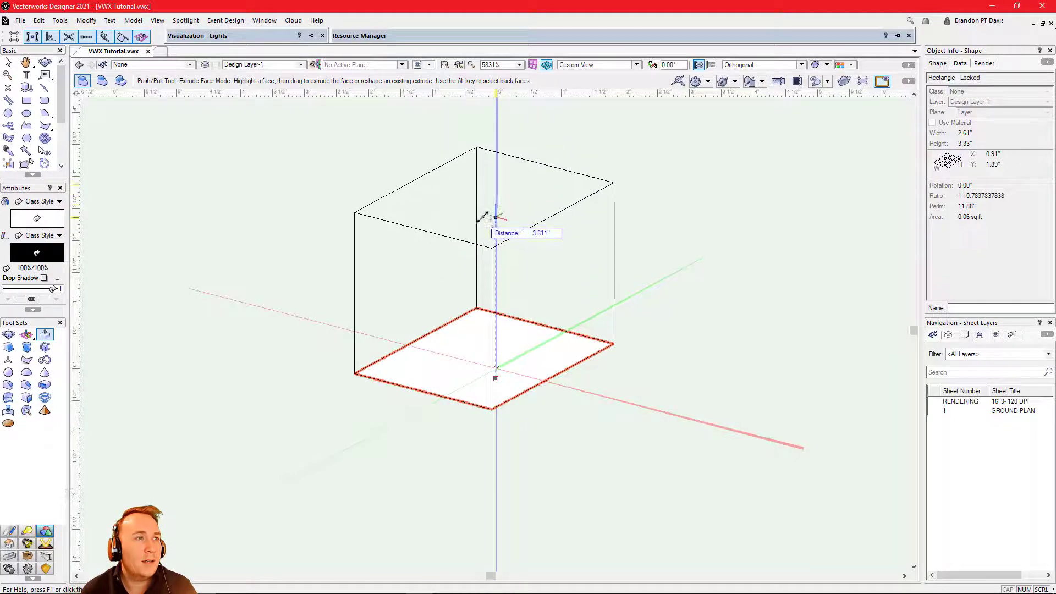
click(495, 126)
Extrude the box's right face until the solid is about 5.78" wide, and pull its front face out about 2.19"
click(550, 271)
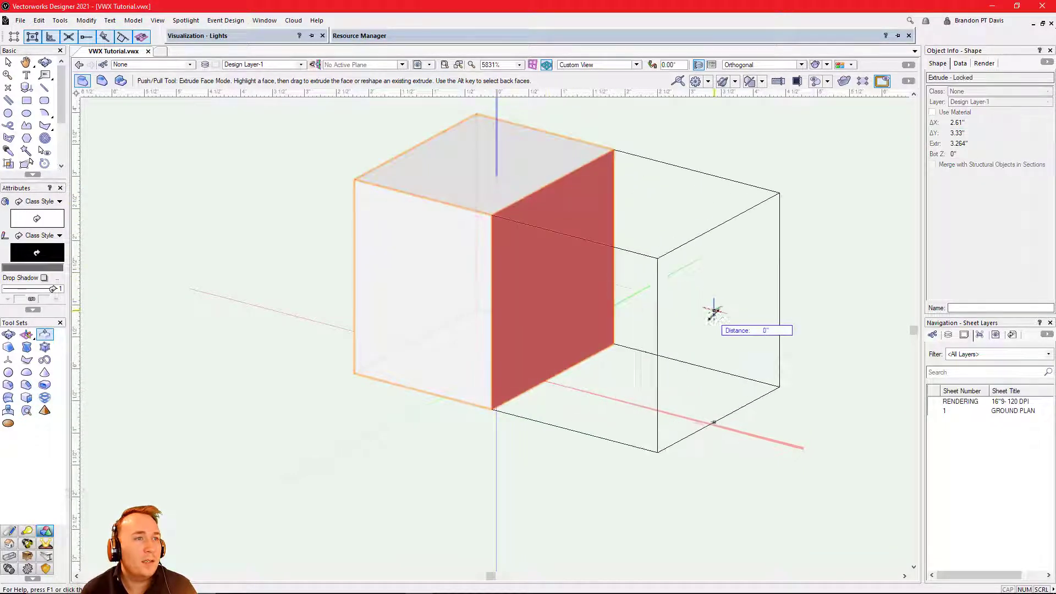
click(711, 308)
click(608, 308)
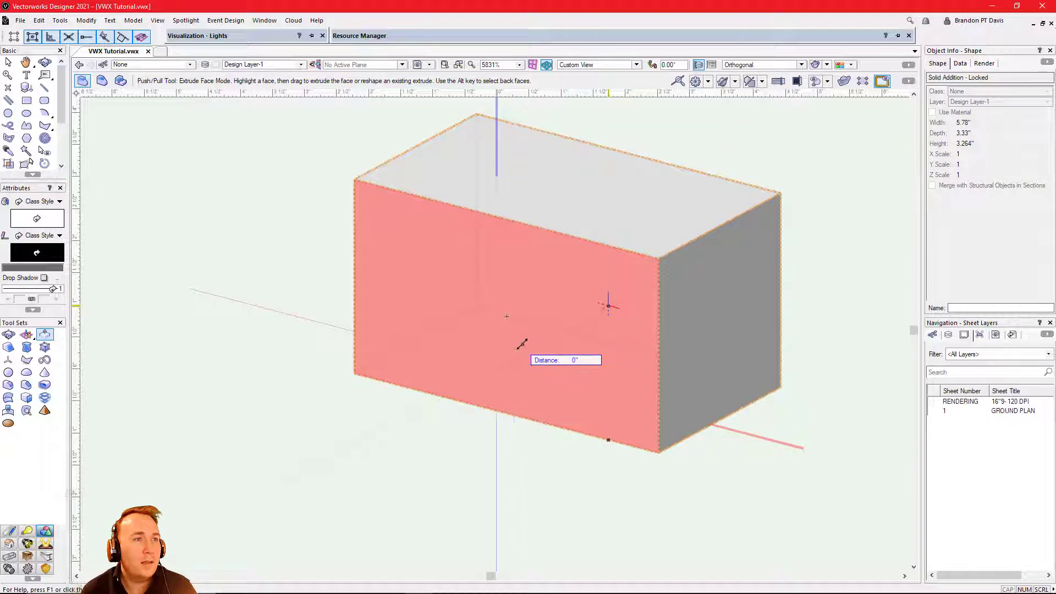
scroll(506, 412, down, 3)
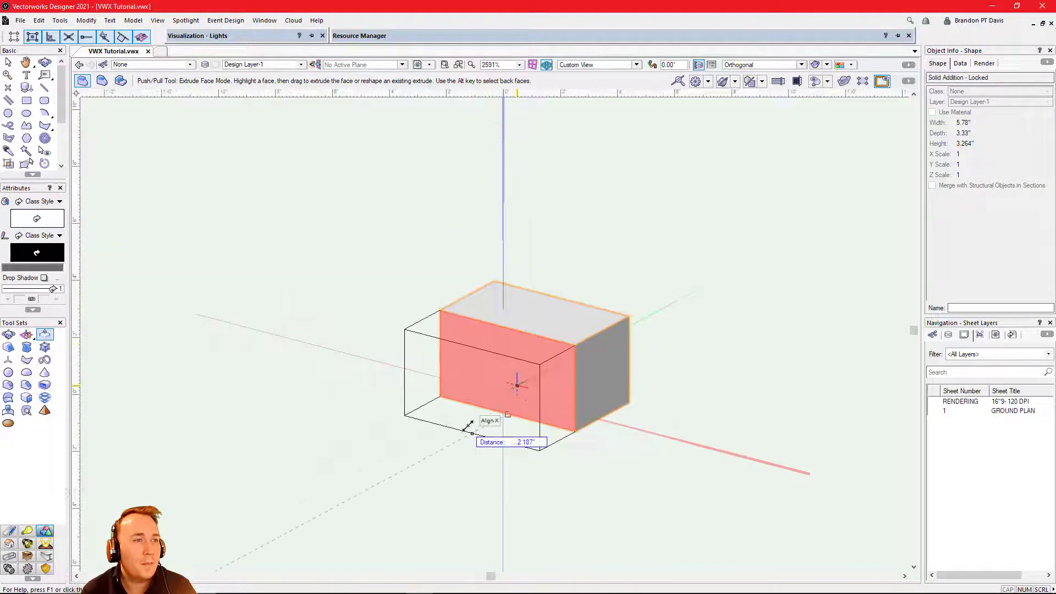
click(468, 427)
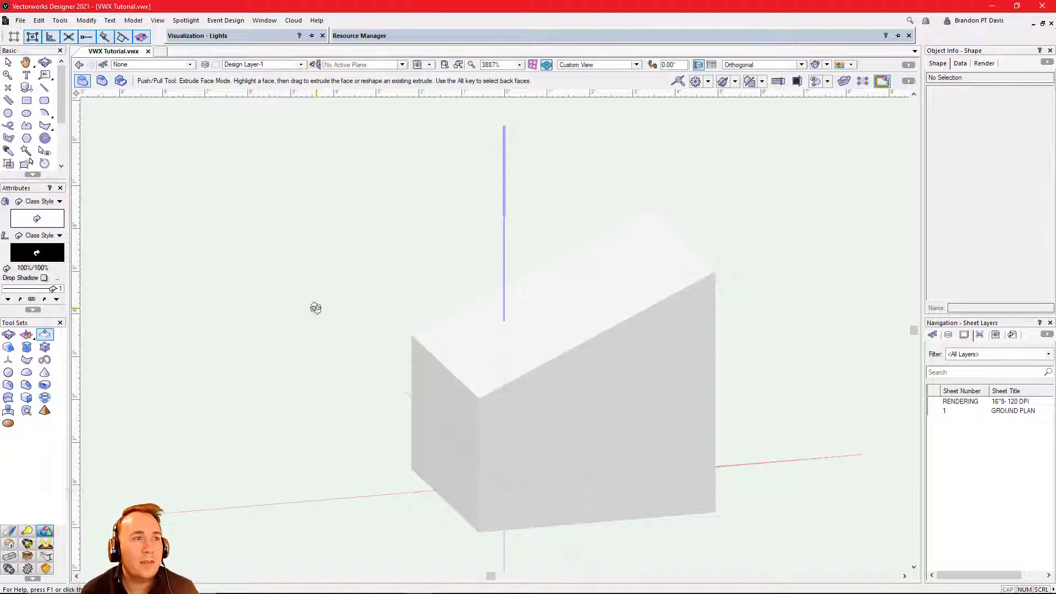
Try extruding the solid's sloped top face perpendicular to itself, to an overall height of about 10.09"
shift+middle_drag(313, 307, 264, 280)
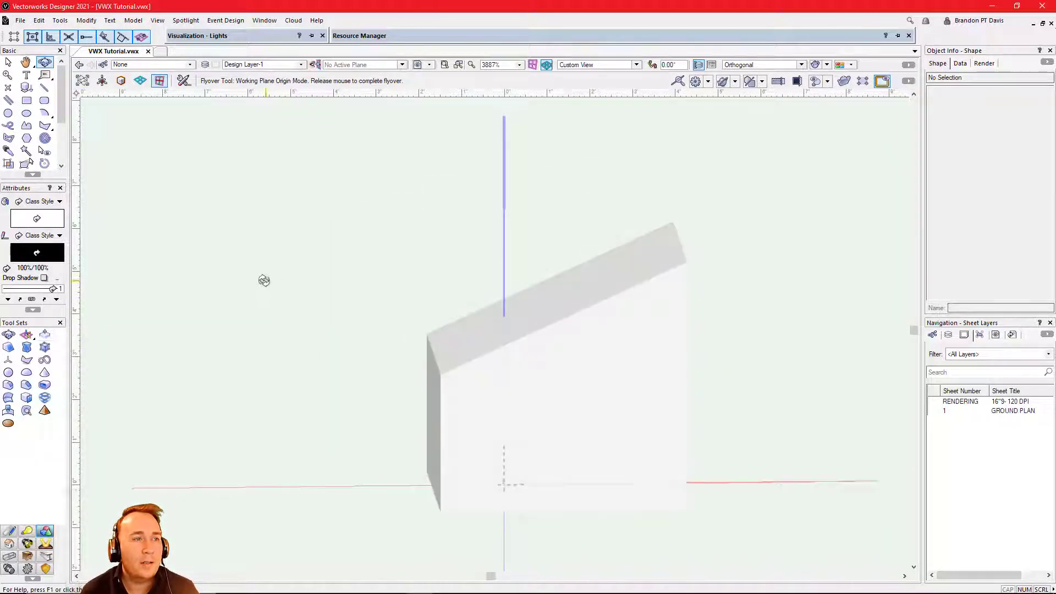
click(45, 334)
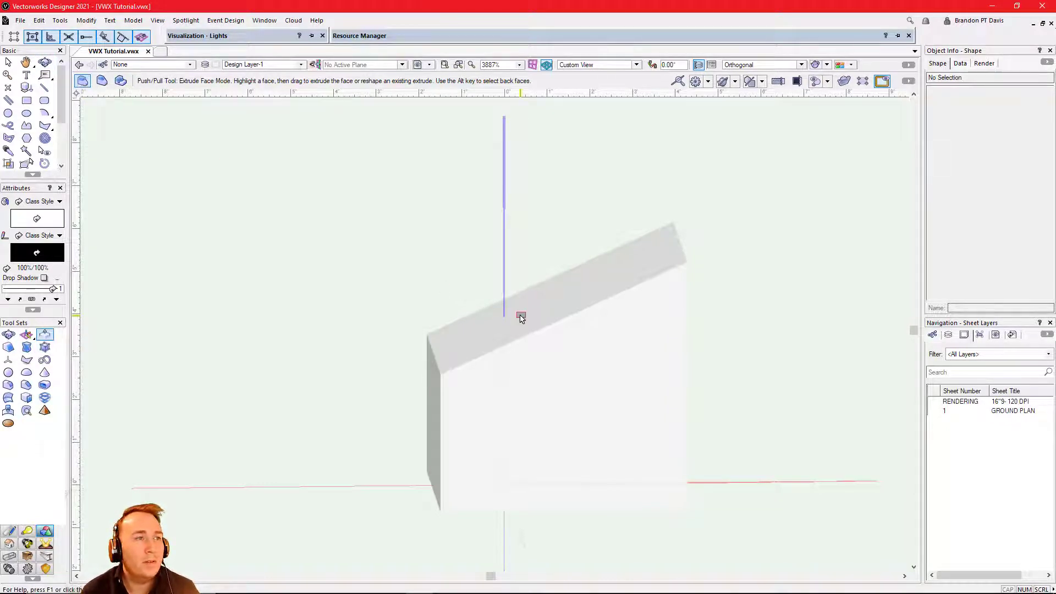
drag(521, 318, 462, 250)
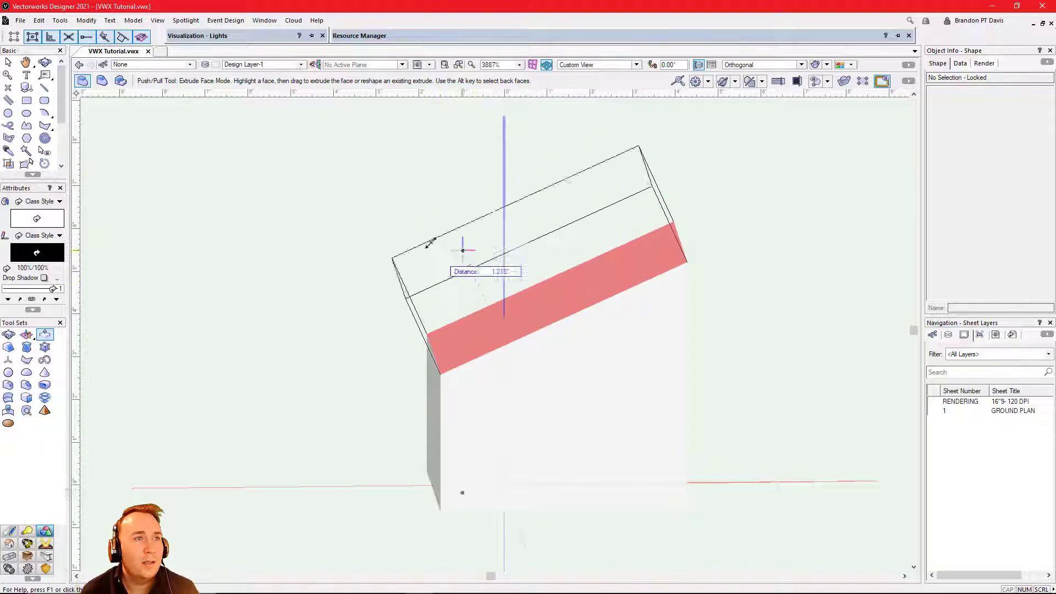
scroll(502, 300, down, 1)
scroll(416, 226, up, 2)
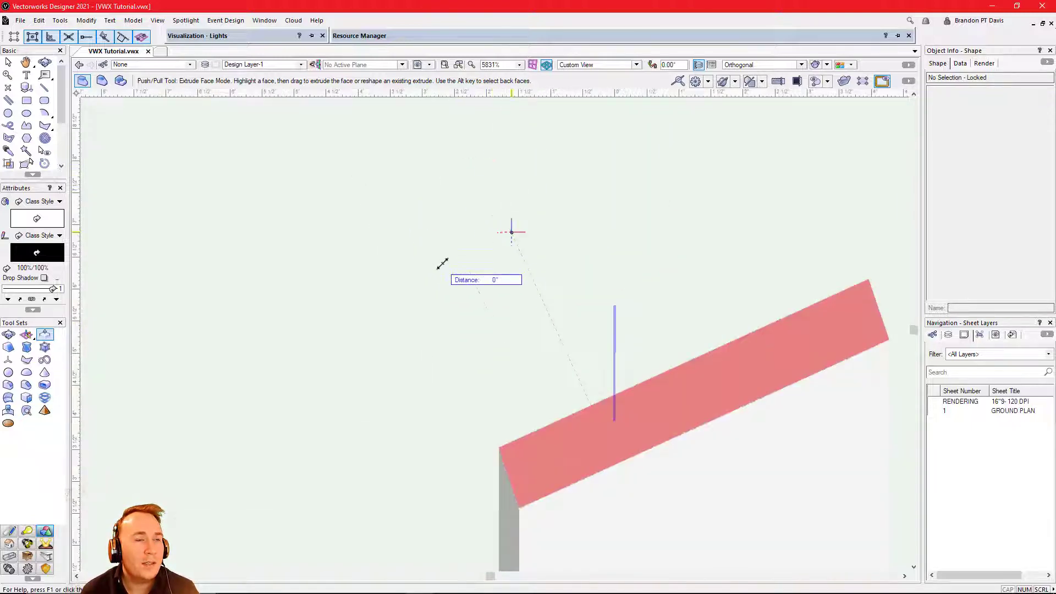
scroll(442, 264, down, 1)
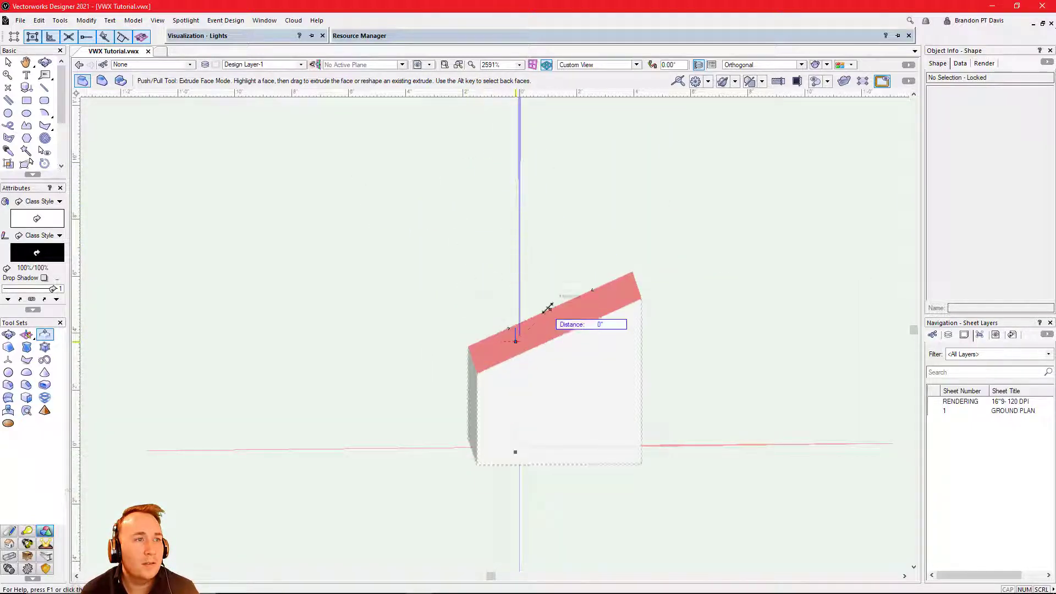
drag(546, 330, 465, 217)
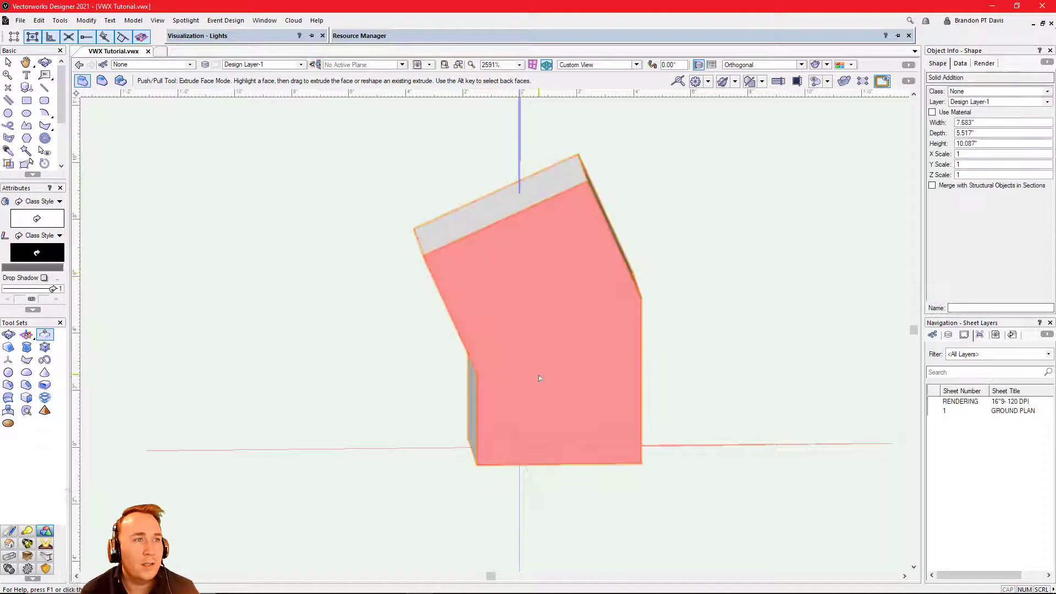
Undo the sloped-face extrusion and move that face straight up in Move Face mode, to an overall height of about 11.73"
click(102, 82)
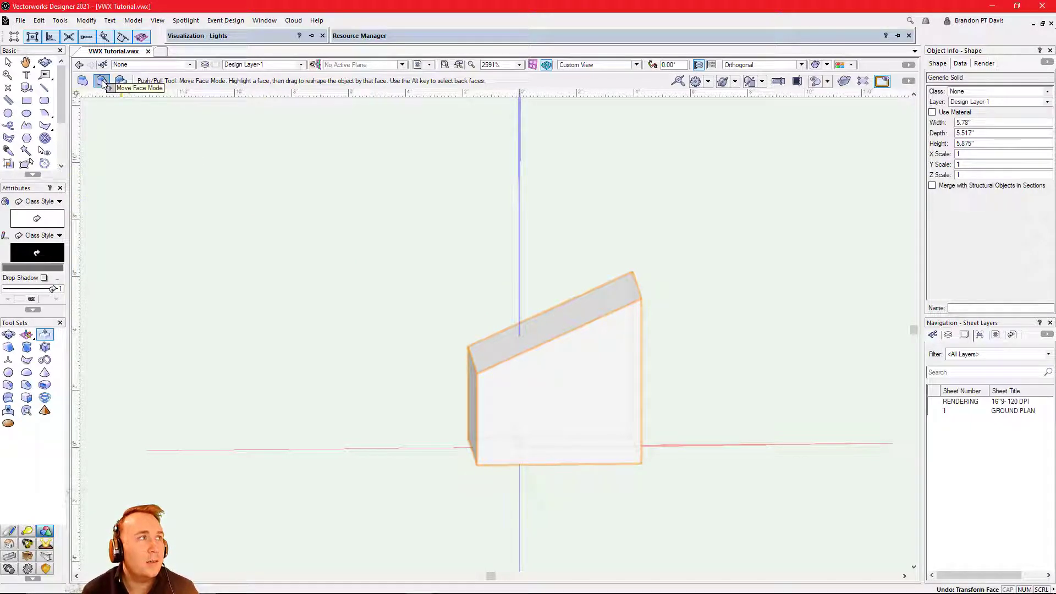
drag(515, 328, 495, 169)
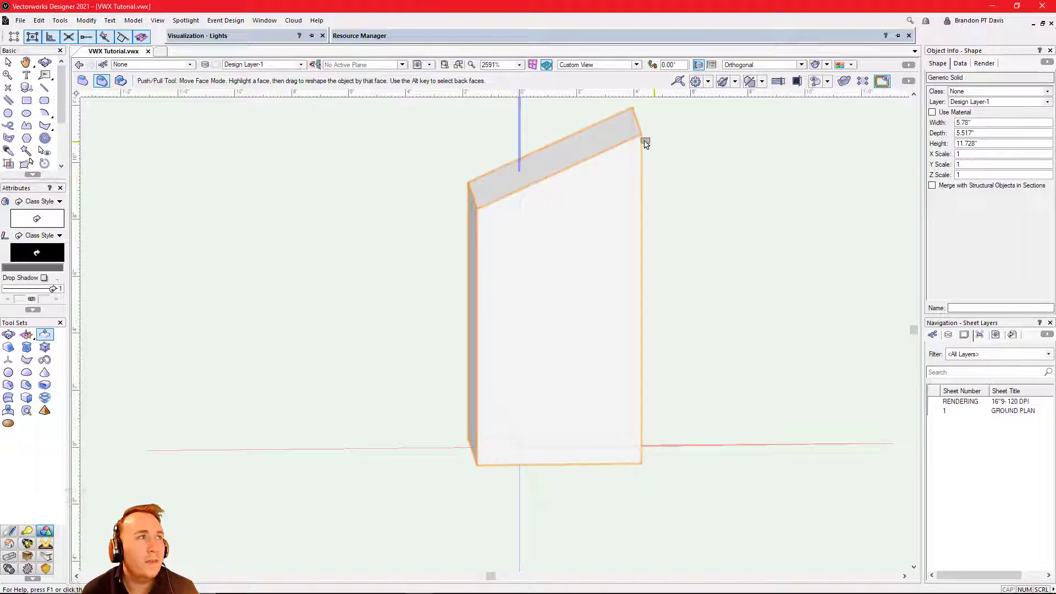
scroll(603, 302, down, 1)
scroll(571, 160, up, 1)
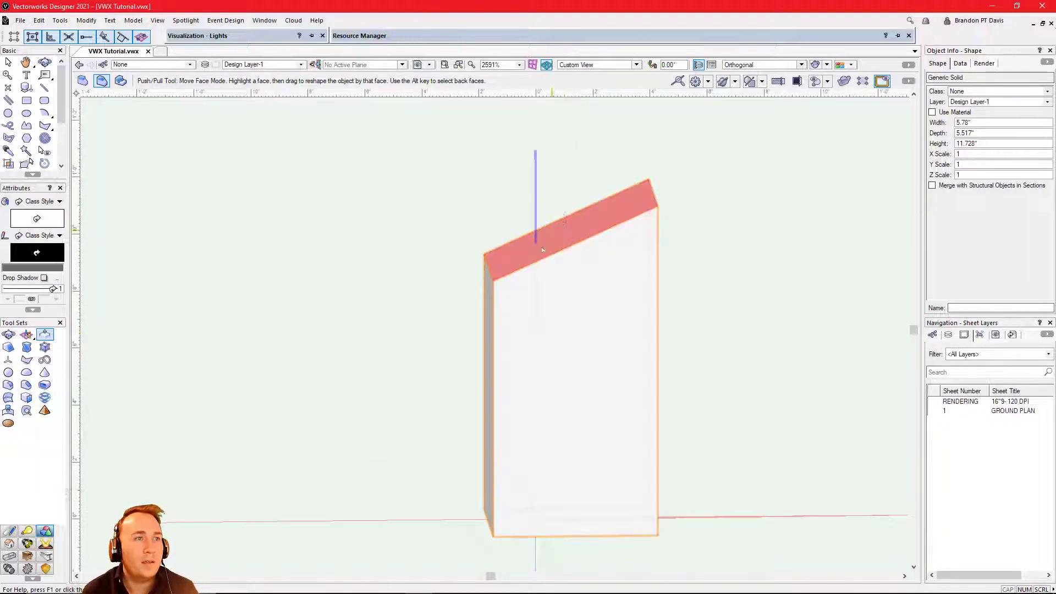
Extrude the sloped top face outward in Extrude Face mode, to an overall height of about 1'3.7"
click(84, 84)
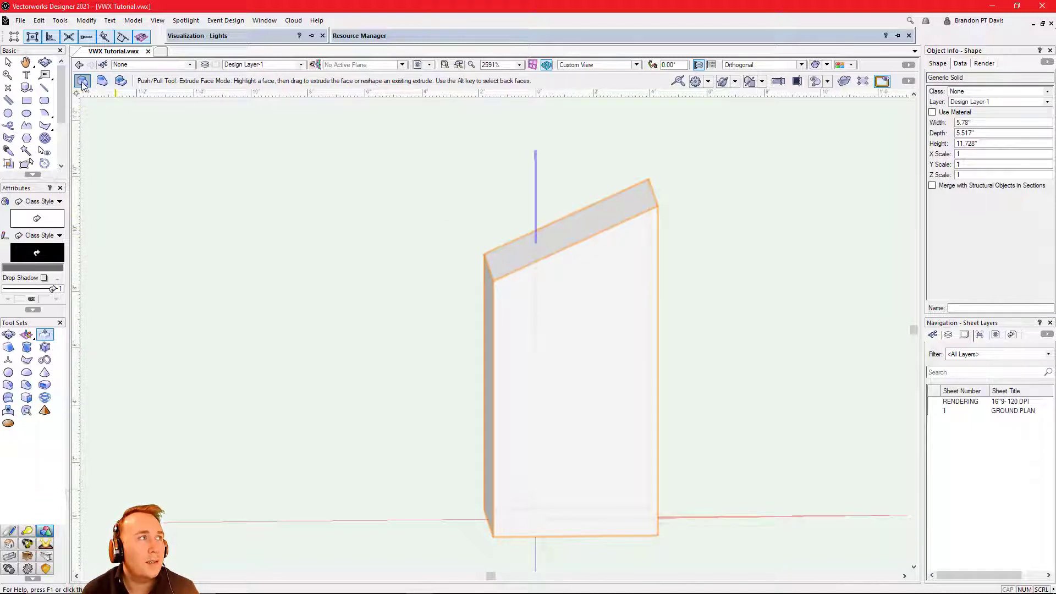
drag(547, 229, 440, 155)
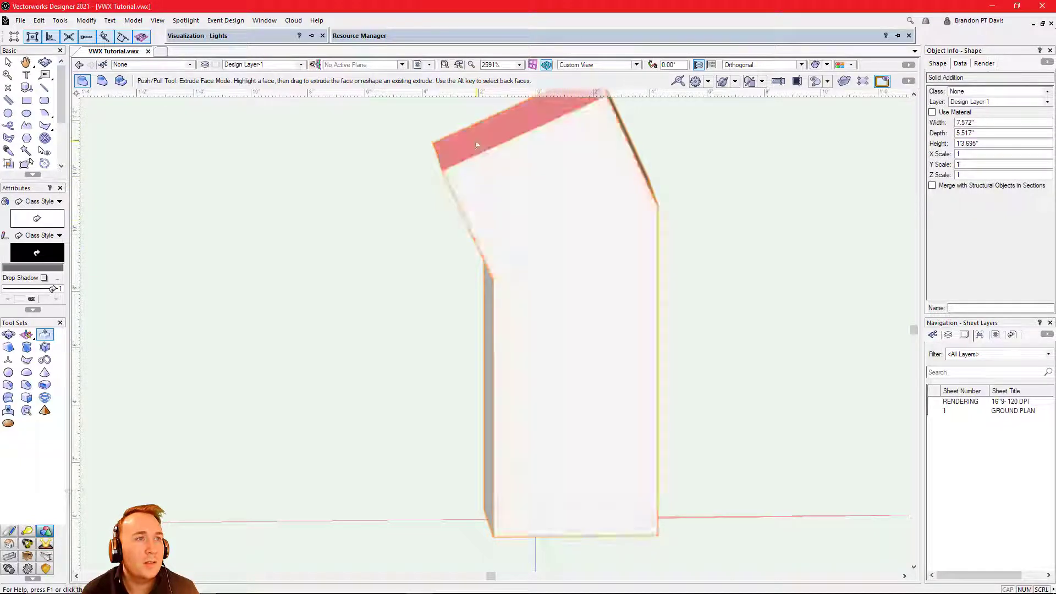
scroll(543, 285, down, 1)
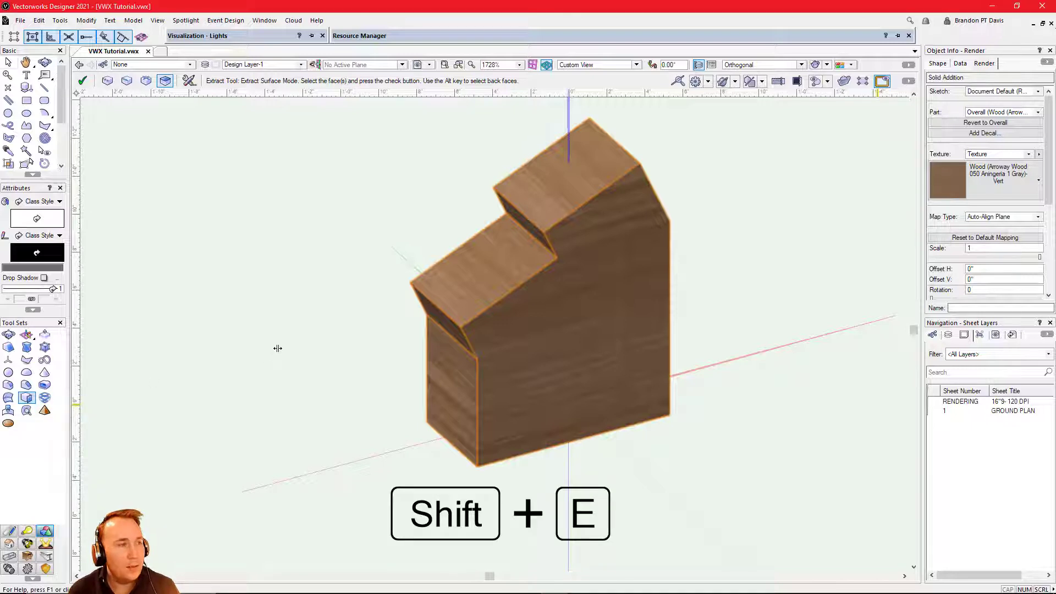
Examine the wood-textured solid and review which texture types and parts can be chosen for it
shift+middle_drag(245, 348, 557, 434)
shift+middle_drag(512, 234, 568, 145)
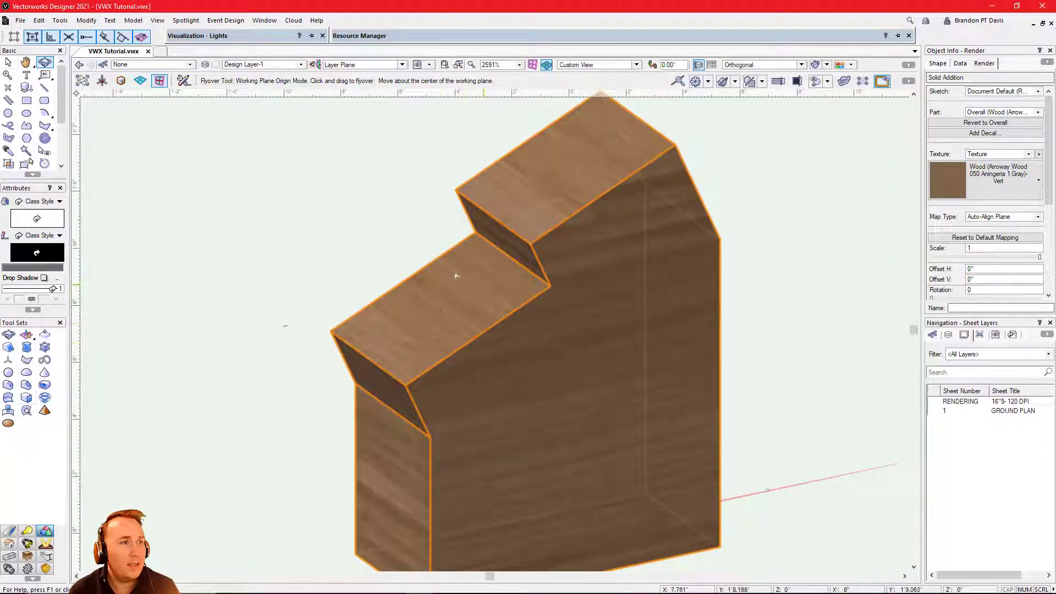
key(x)
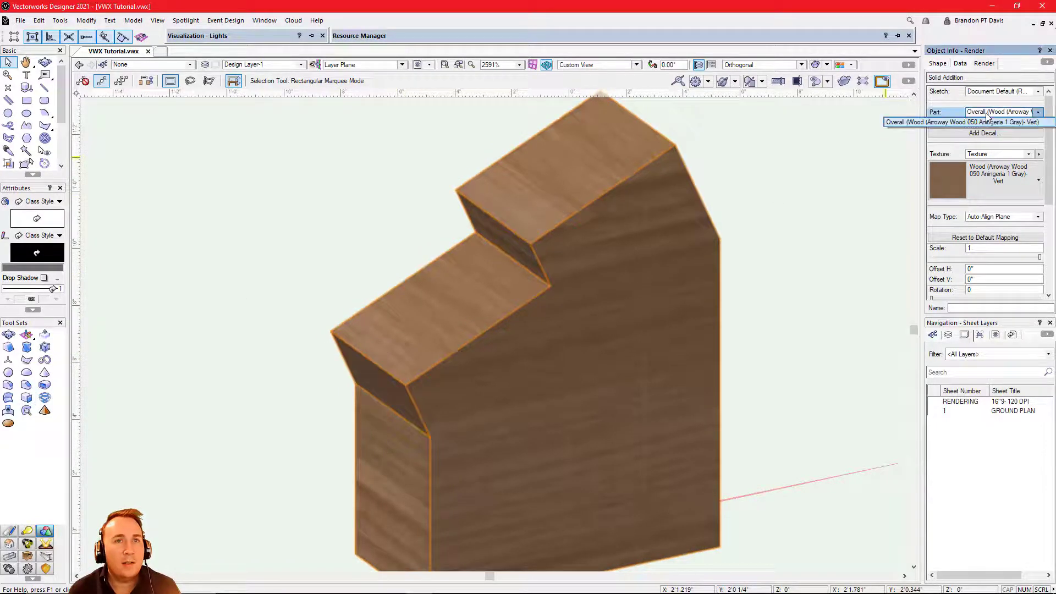
click(980, 155)
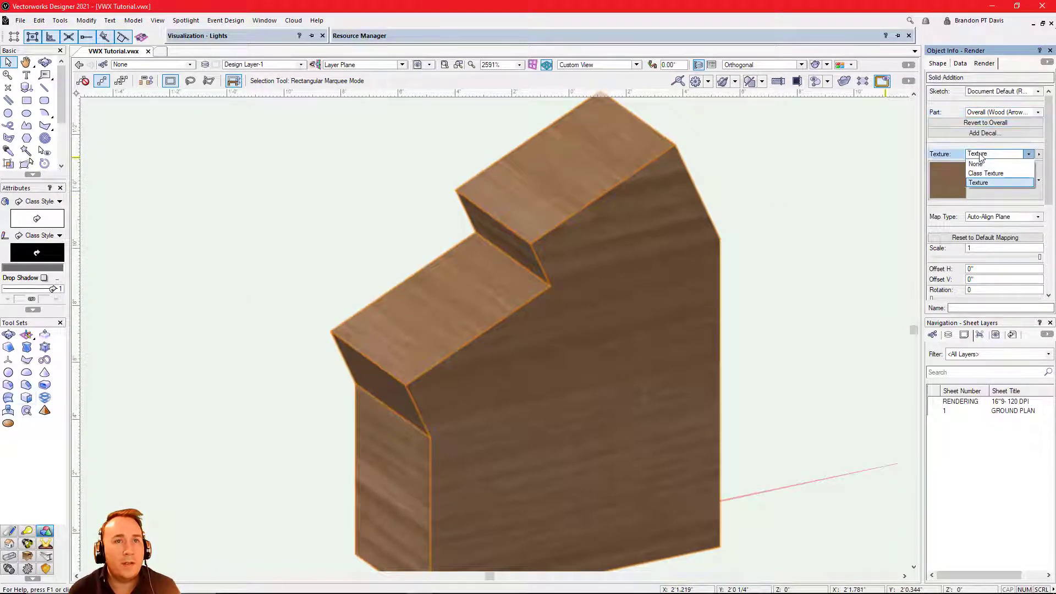
click(981, 183)
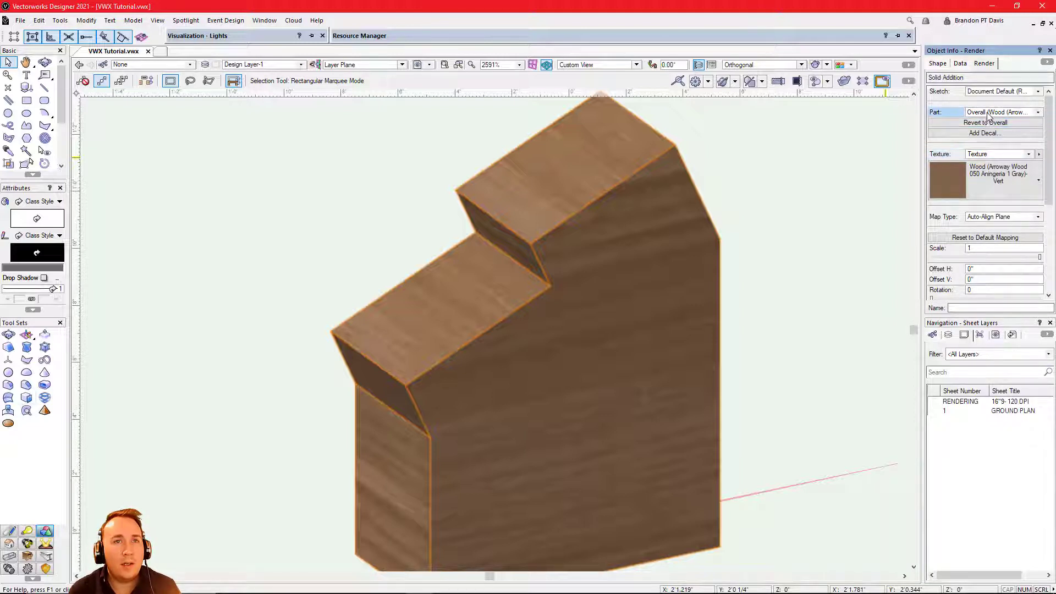
click(988, 113)
click(959, 110)
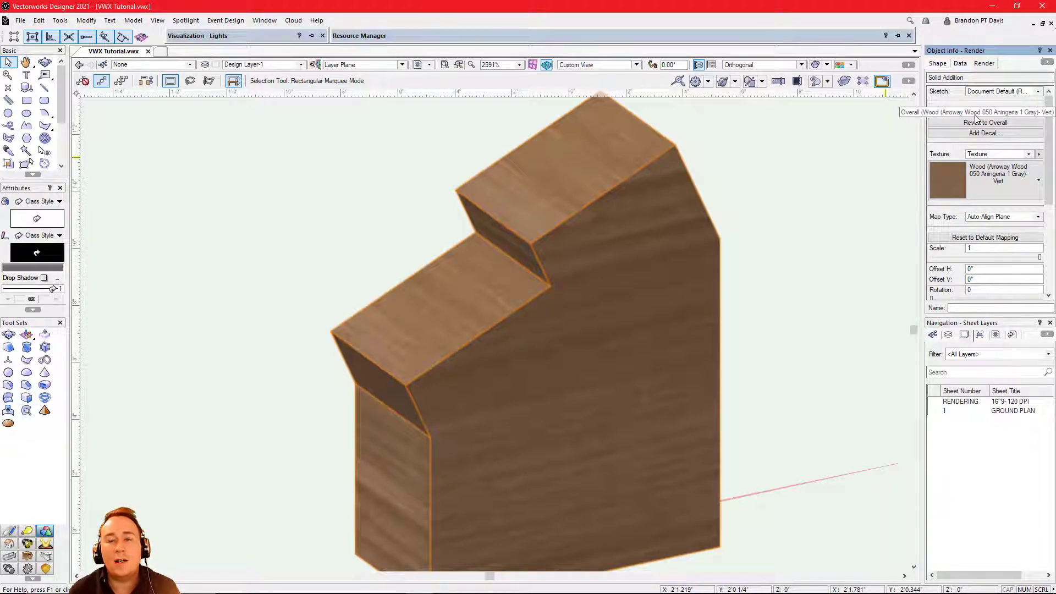
Extract the lower sloped face of the wood solid as a separate surface with the Extract tool in Extract Surface mode
scroll(478, 170, down, 1)
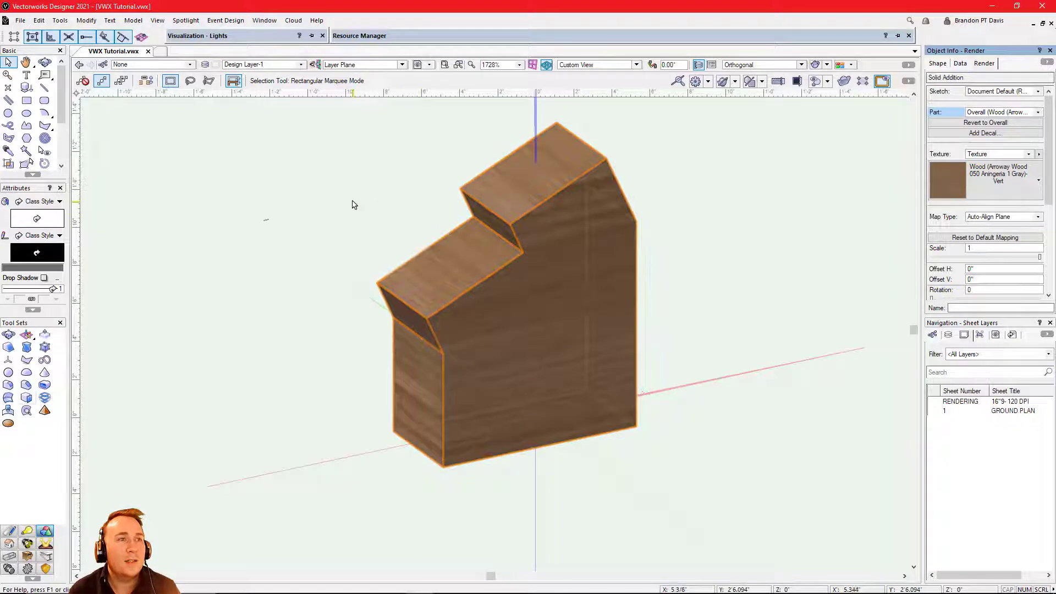
drag(300, 219, 557, 236)
mouse_move(332, 216)
ctrl+middle_down()
mouse_move(373, 253)
mouse_move(735, 195)
mouse_move(446, 176)
mouse_move(415, 184)
mouse_move(679, 200)
mouse_move(807, 226)
mouse_move(327, 208)
mouse_move(282, 276)
mouse_move(349, 172)
mouse_move(596, 215)
mouse_move(549, 250)
ctrl+middle_up()
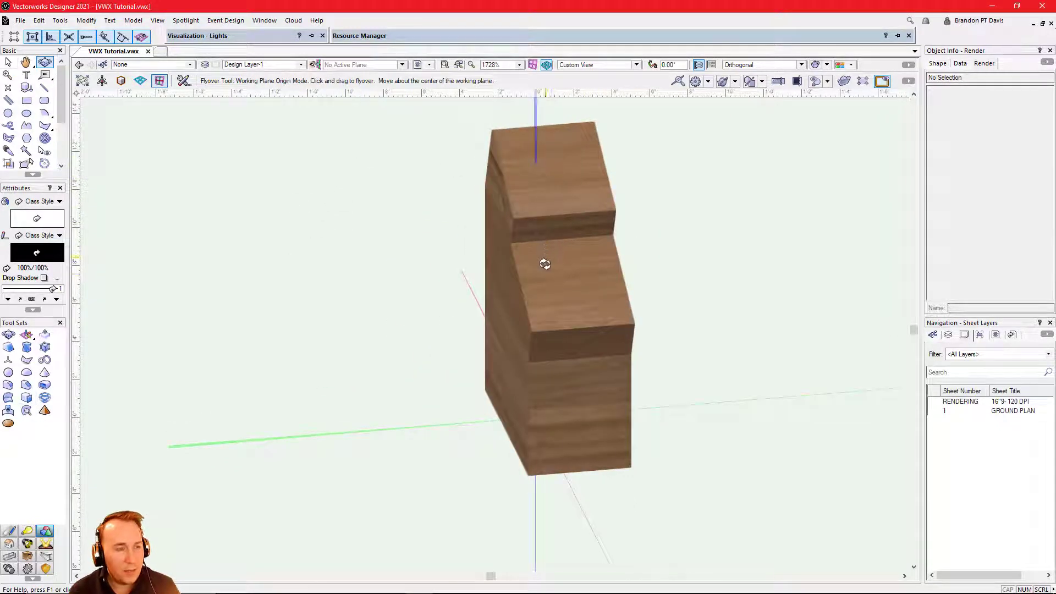
key(x)
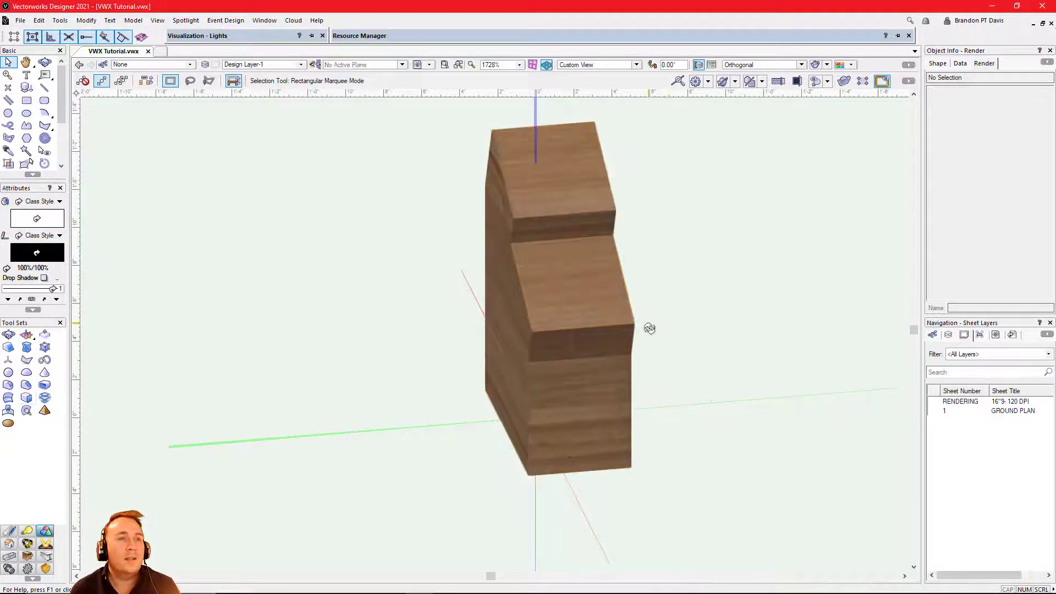
ctrl+middle_drag(650, 328, 505, 327)
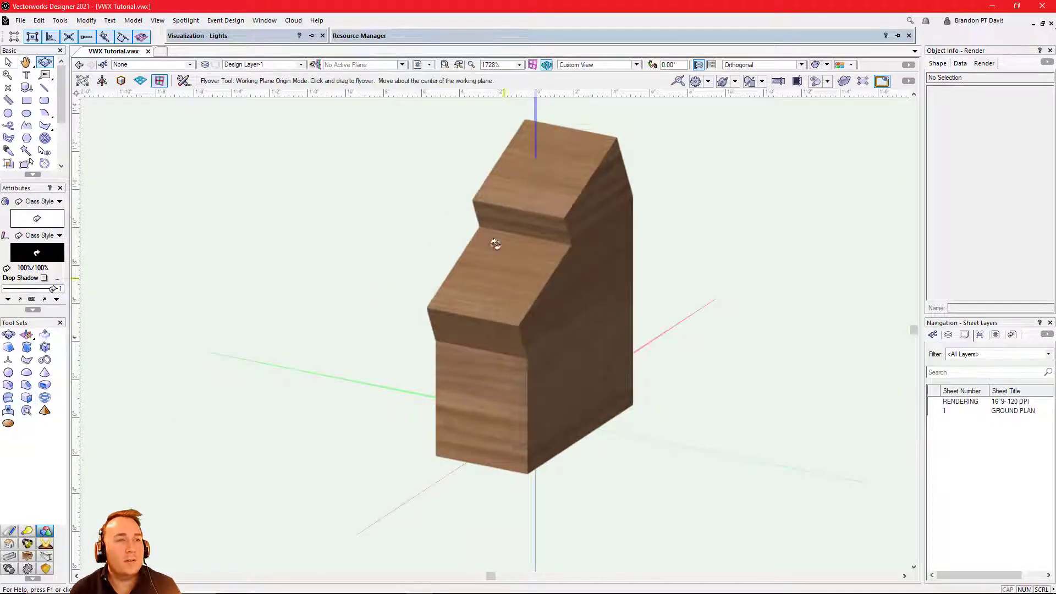
scroll(495, 244, up, 2)
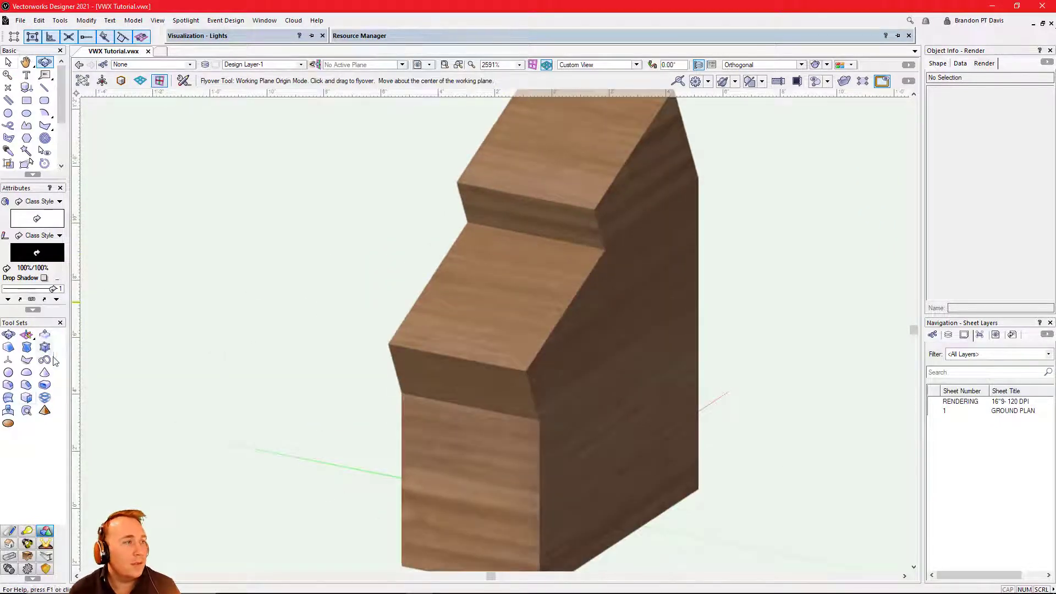
click(26, 399)
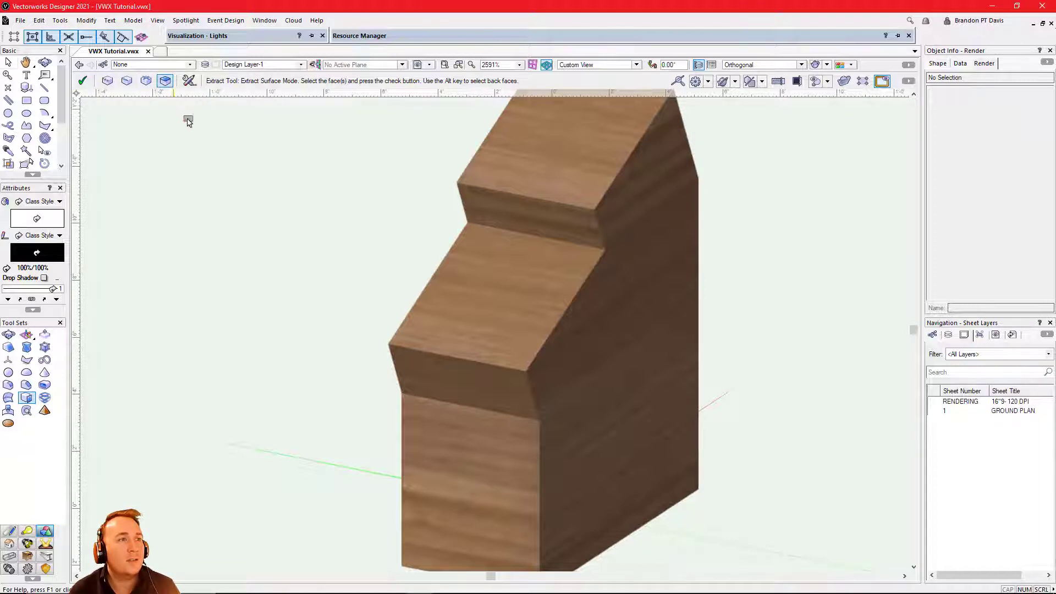
click(494, 299)
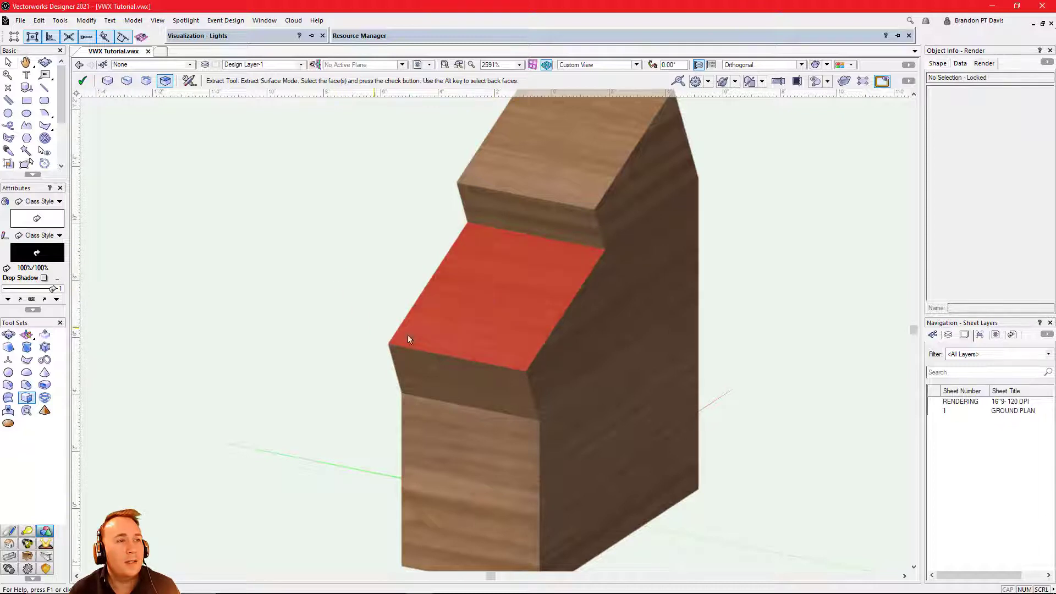
click(82, 81)
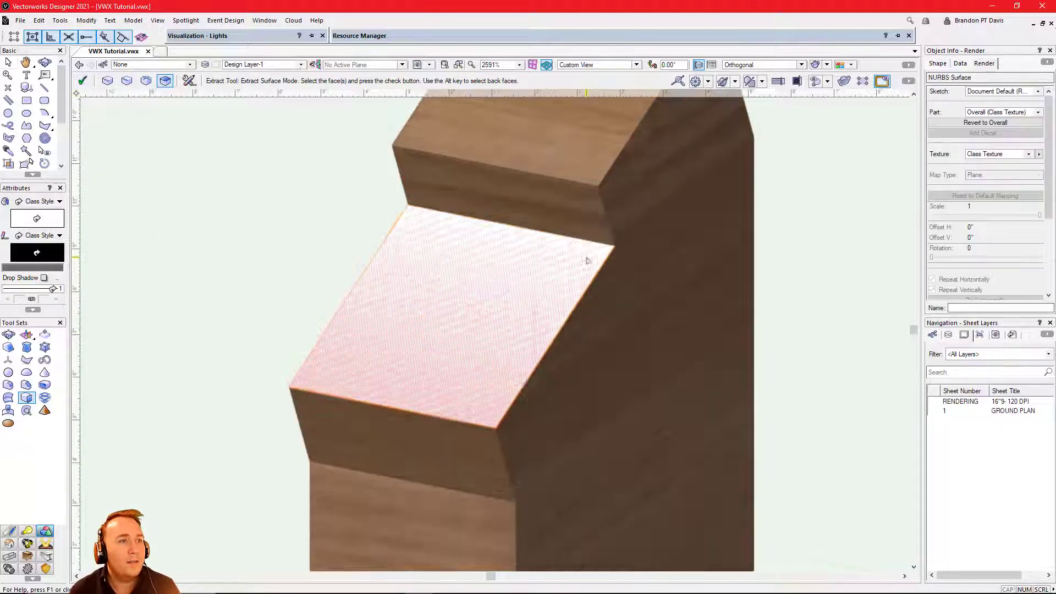
scroll(583, 258, up, 1)
scroll(593, 260, down, 1)
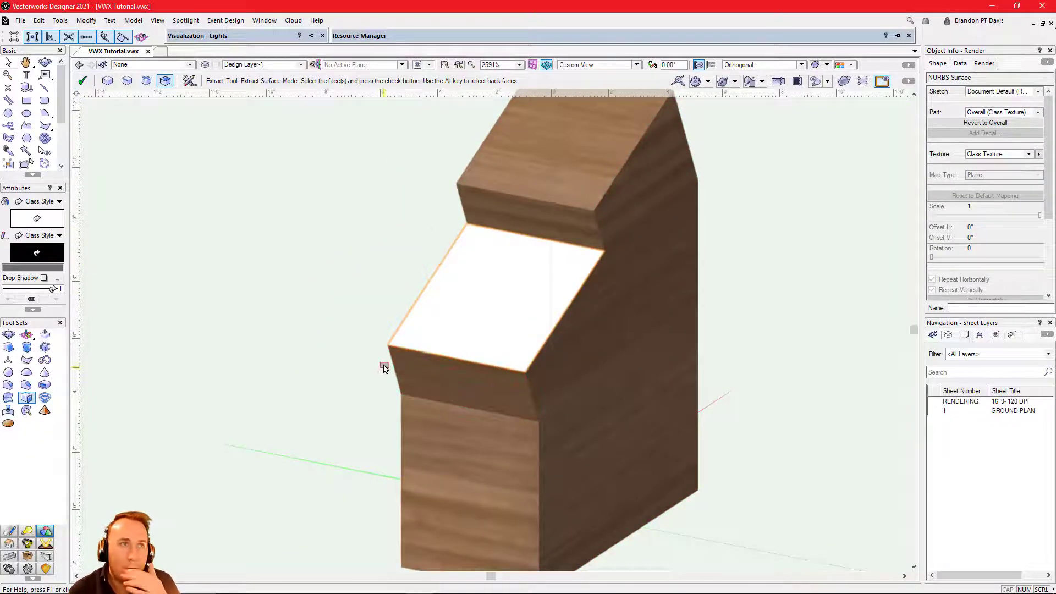
Apply the Plastic Spark Erosion Blue RT texture from the file's TEXTURES folder to the extracted surface
click(564, 37)
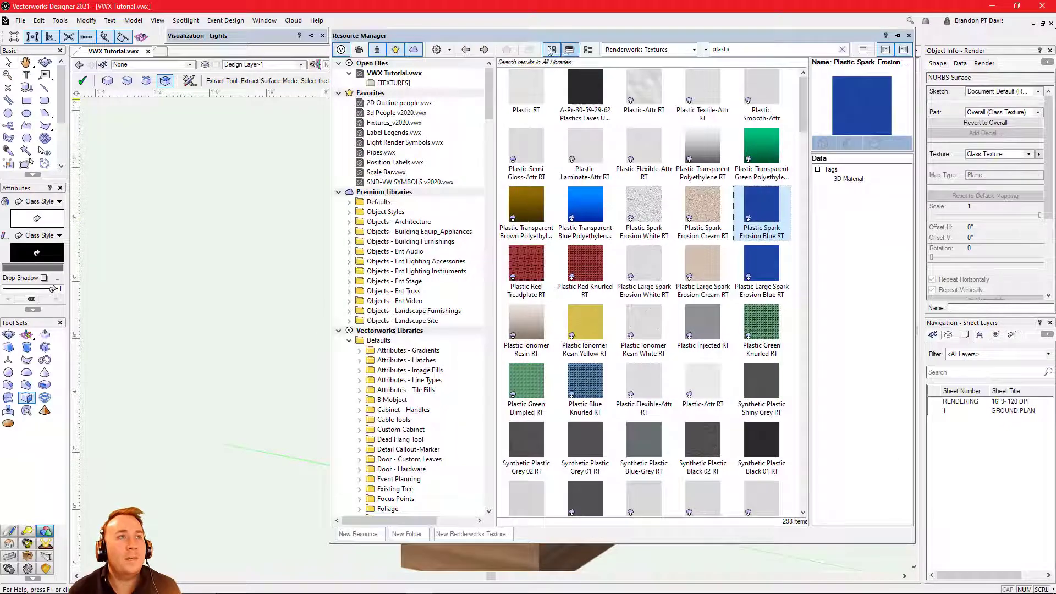
click(394, 83)
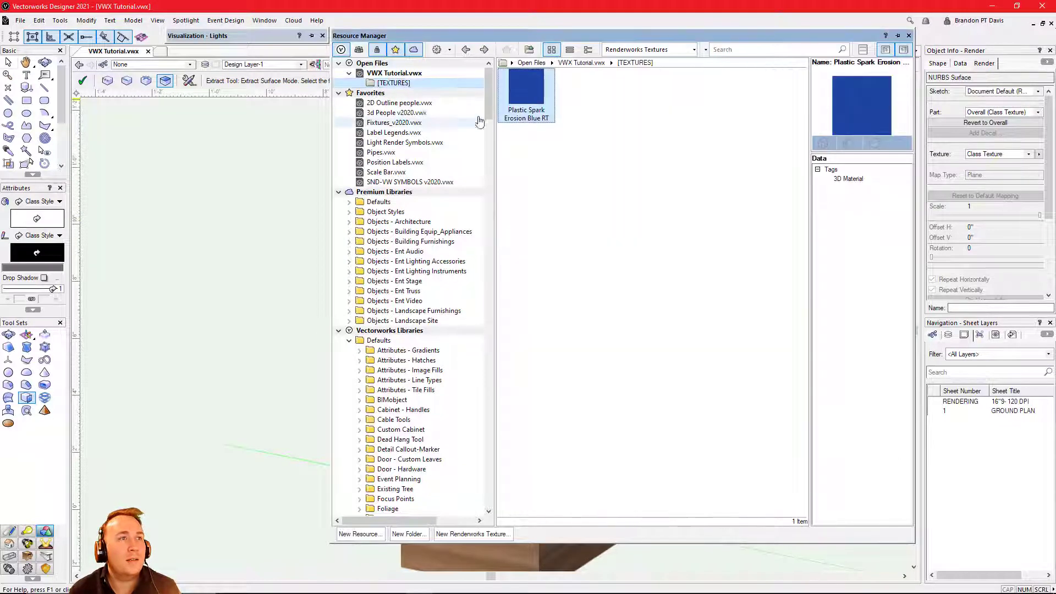
click(532, 90)
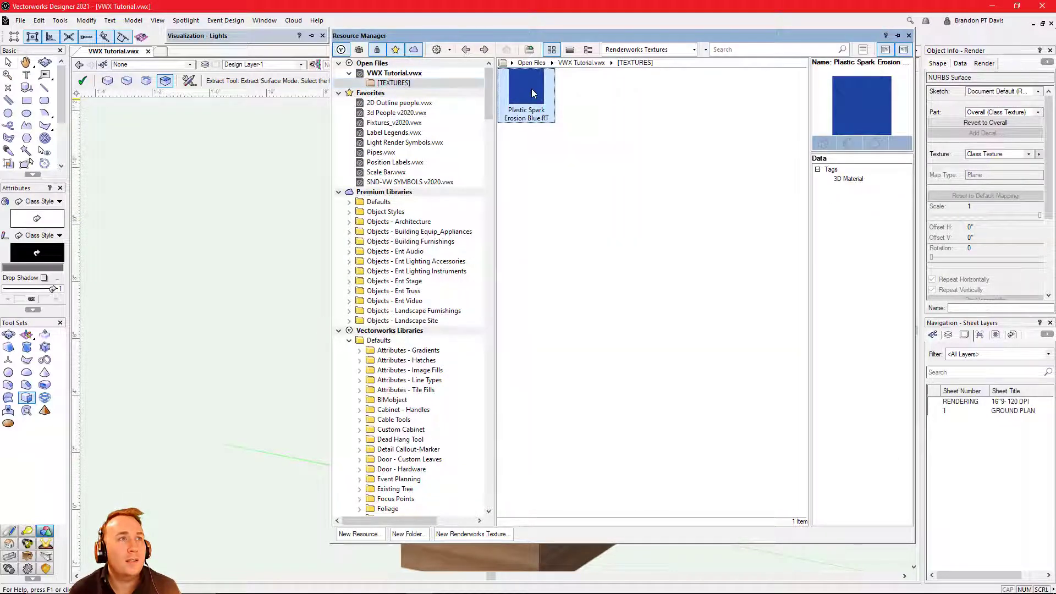
double_click(532, 88)
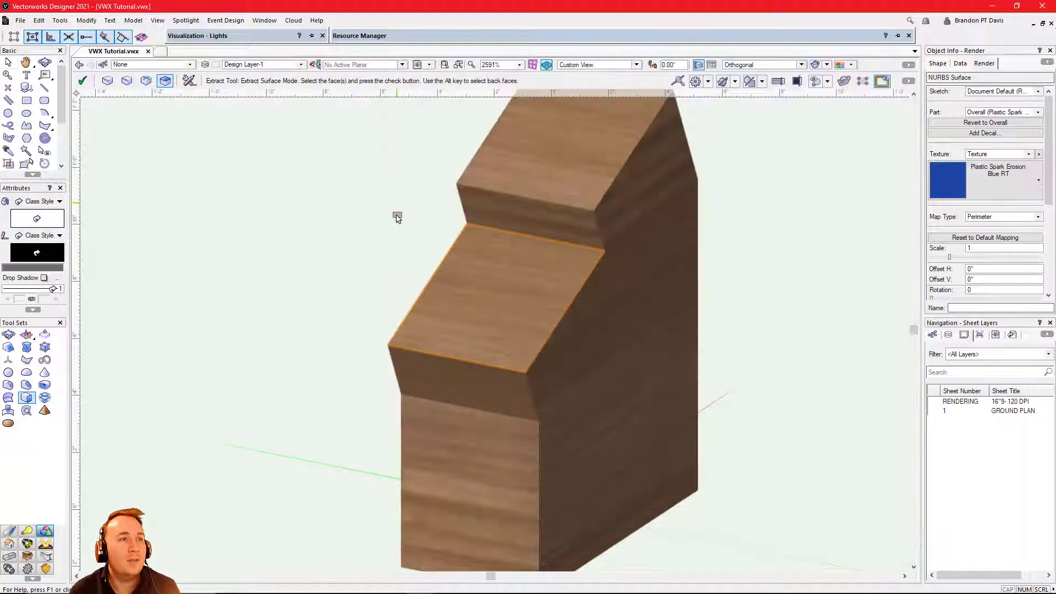
In Front view, nudge the extracted surface slightly upward off the solid's lower sloped face and deselect it
click(583, 64)
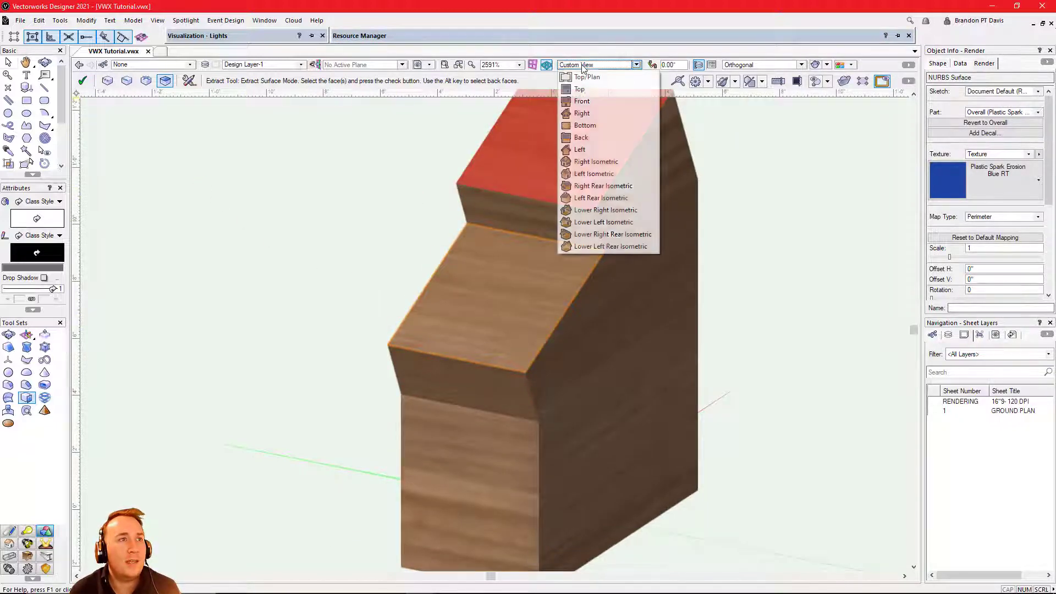
click(598, 102)
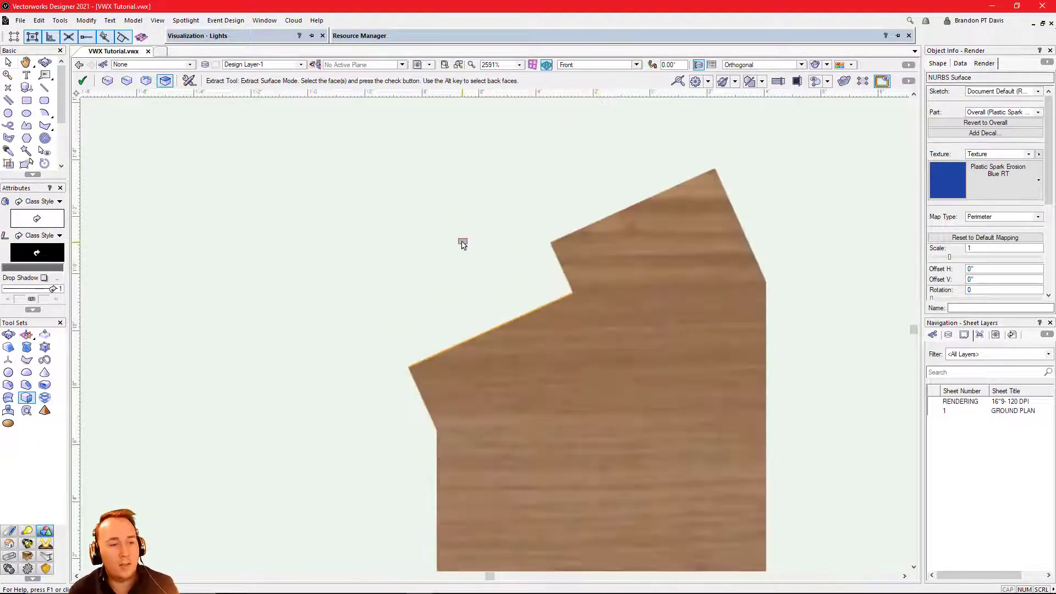
key(Return)
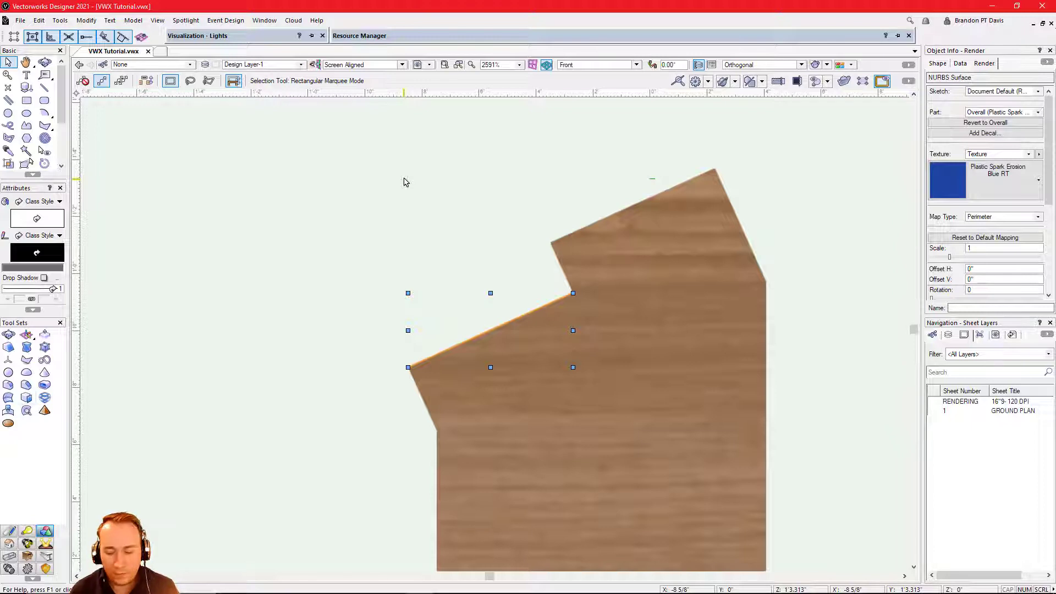
key(shift+Up)
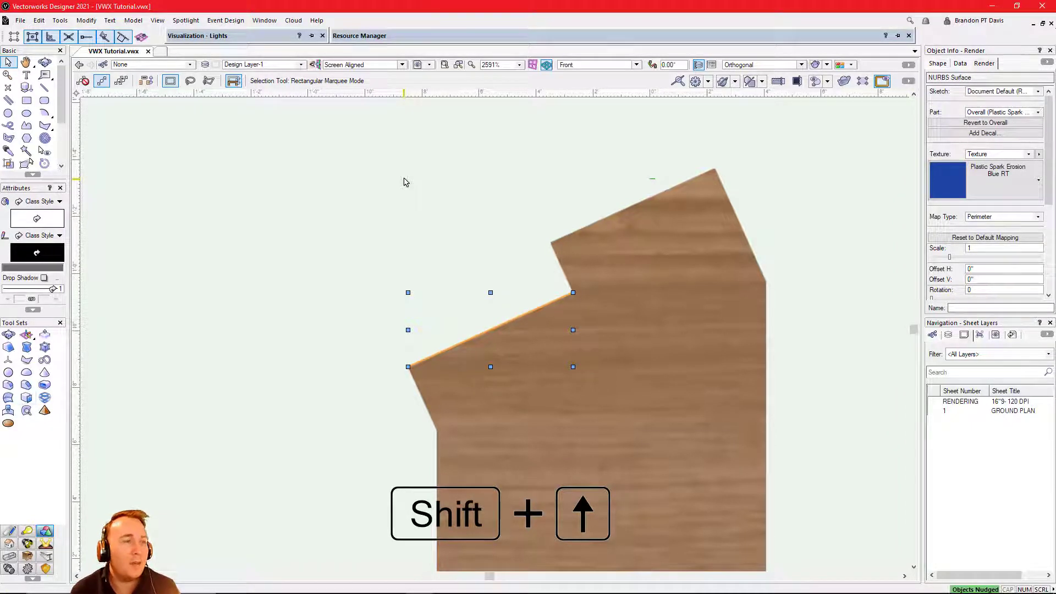
click(306, 290)
Render the two-textured model from a three-dimensional angle in Final Quality Renderworks and return to the Top/Plan view
key(c)
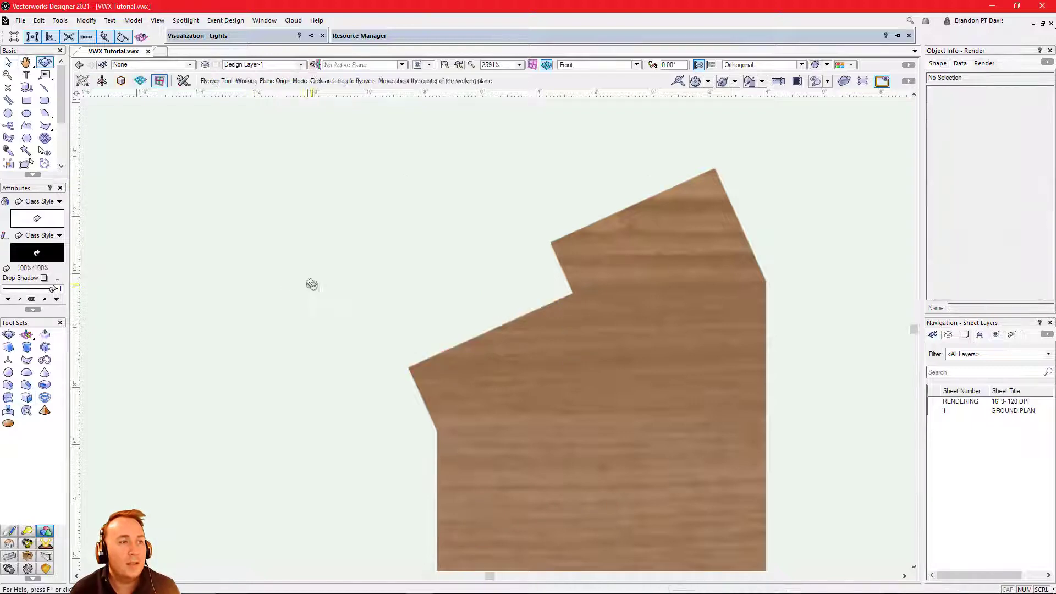
drag(312, 284, 434, 352)
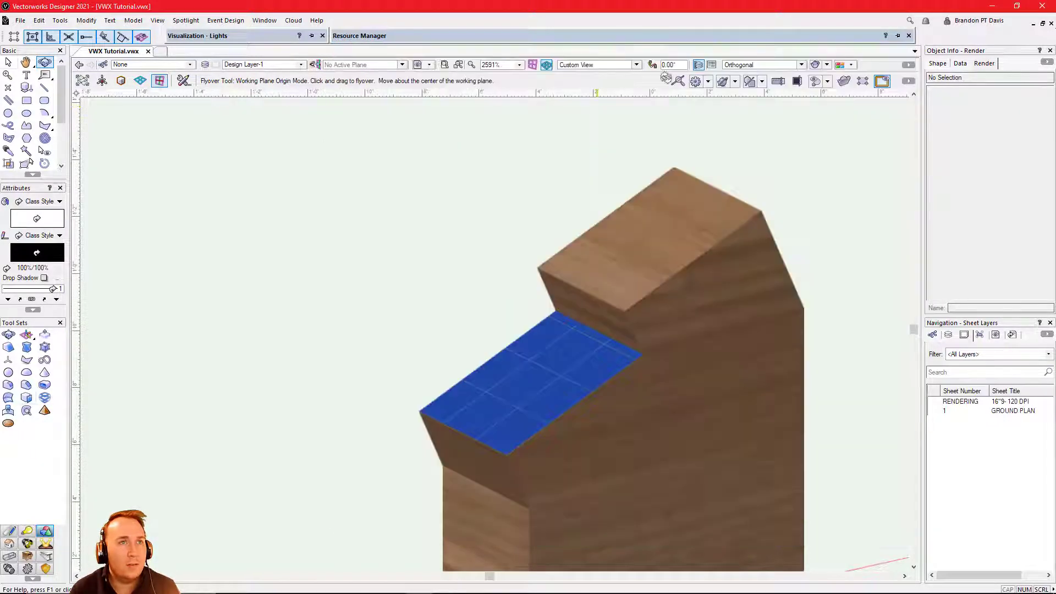
click(823, 65)
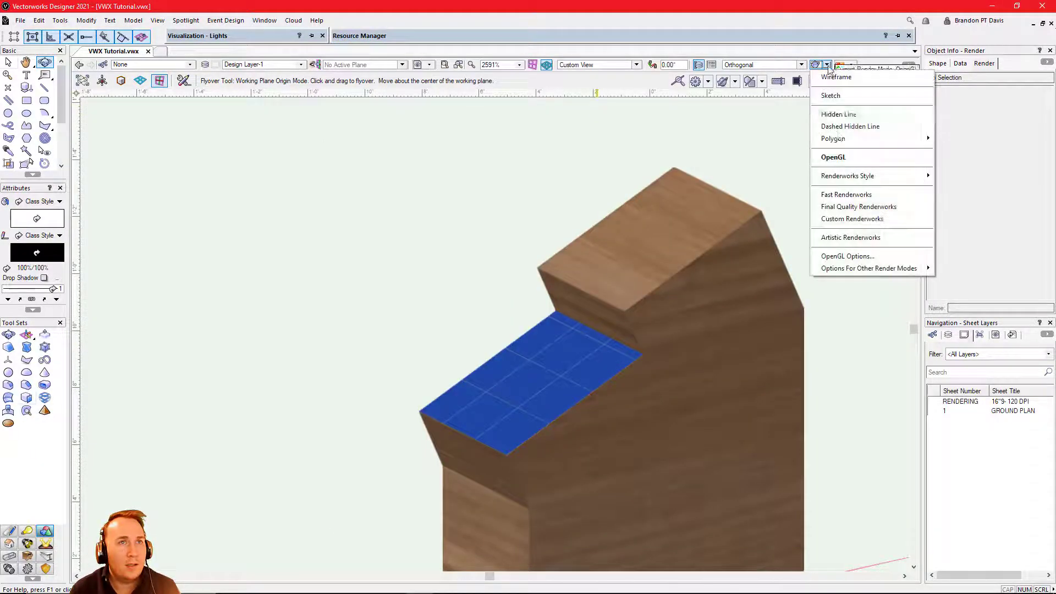
click(842, 207)
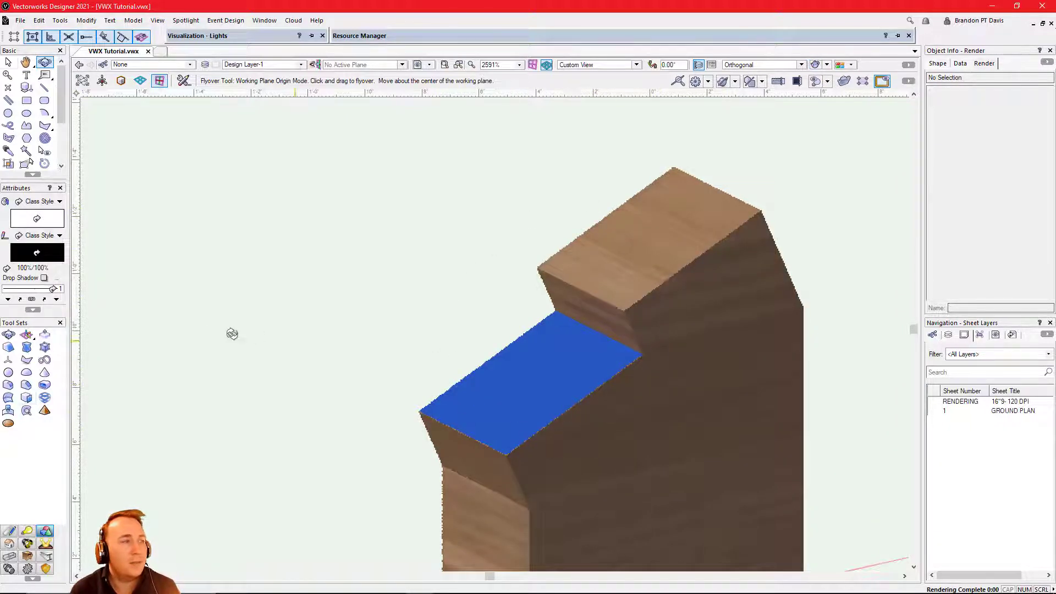
key(x)
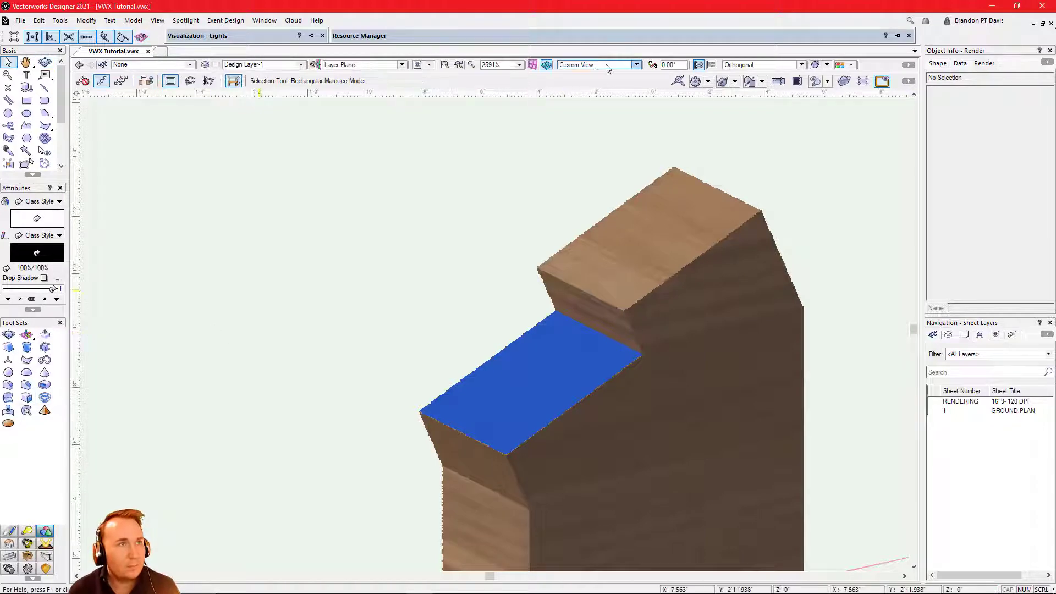
click(608, 65)
click(593, 78)
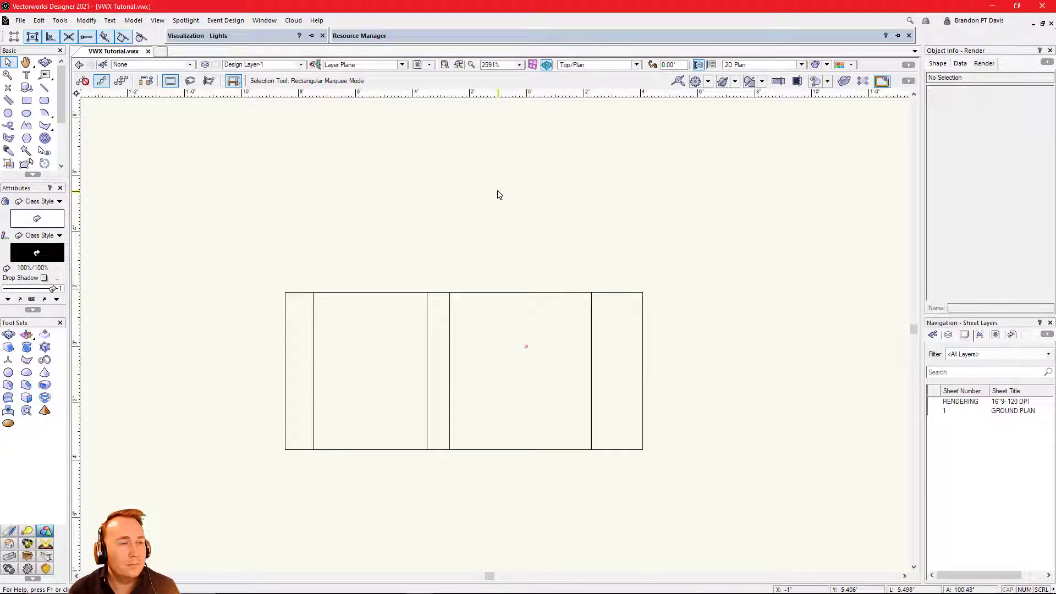
Extract the upper sloped, slanted corner and vertical edges of the solid's large side face with the Extract tool in Extract Curve mode
key(c)
drag(498, 193, 551, 306)
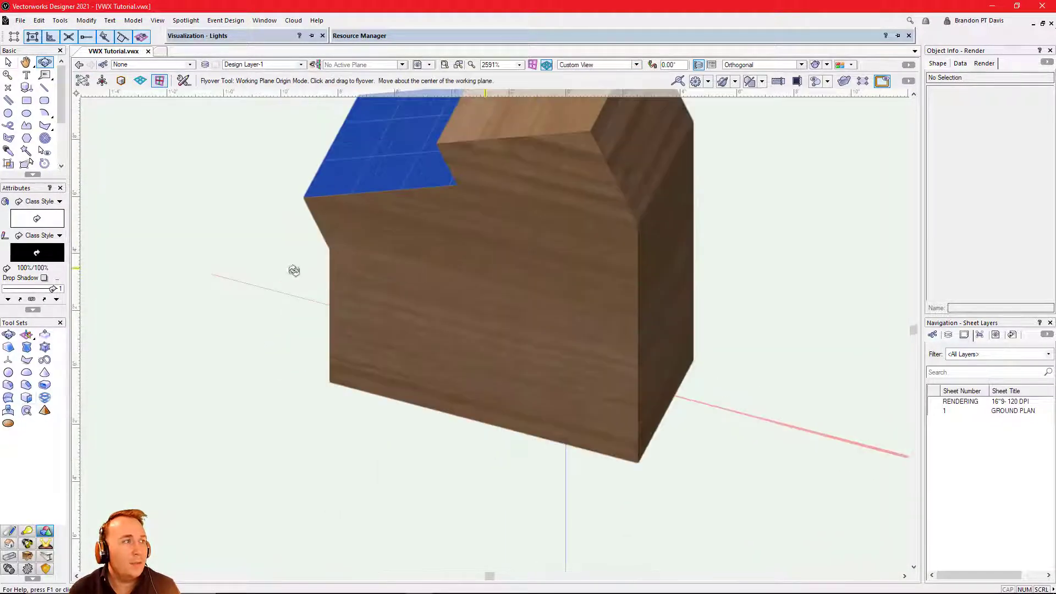
click(26, 385)
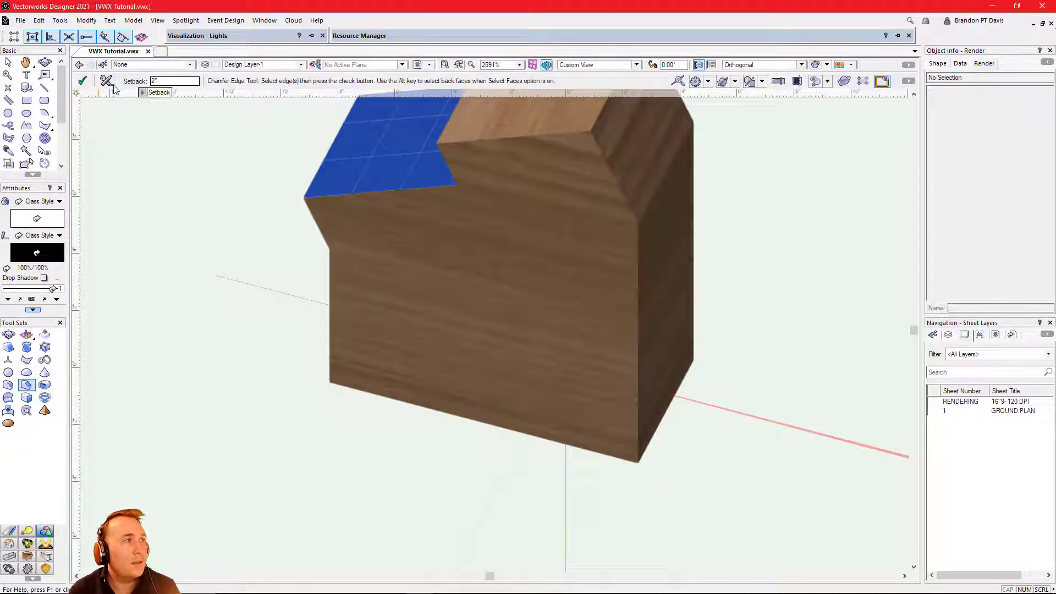
click(26, 397)
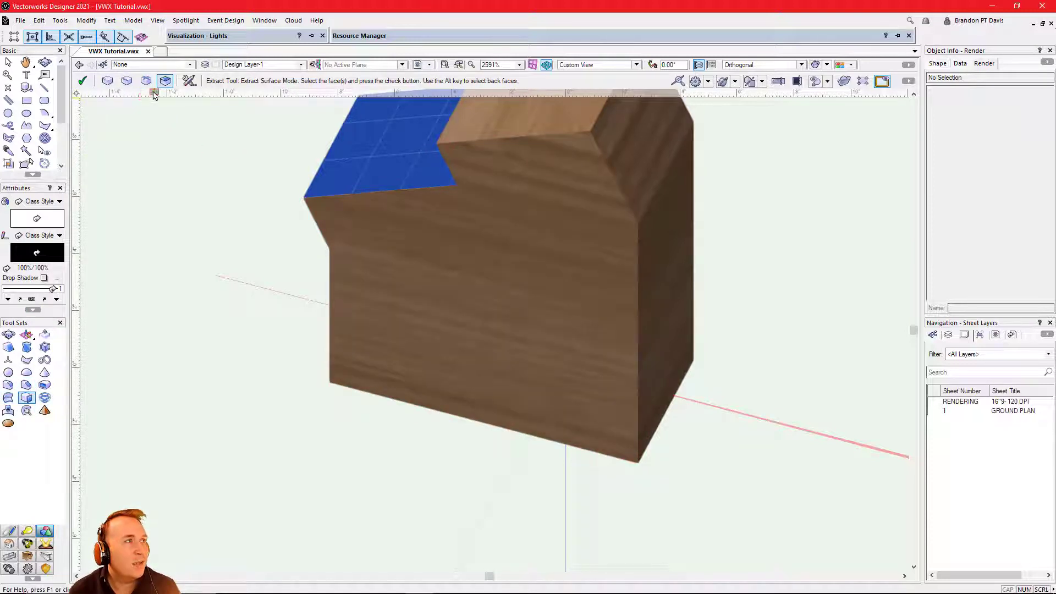
click(126, 82)
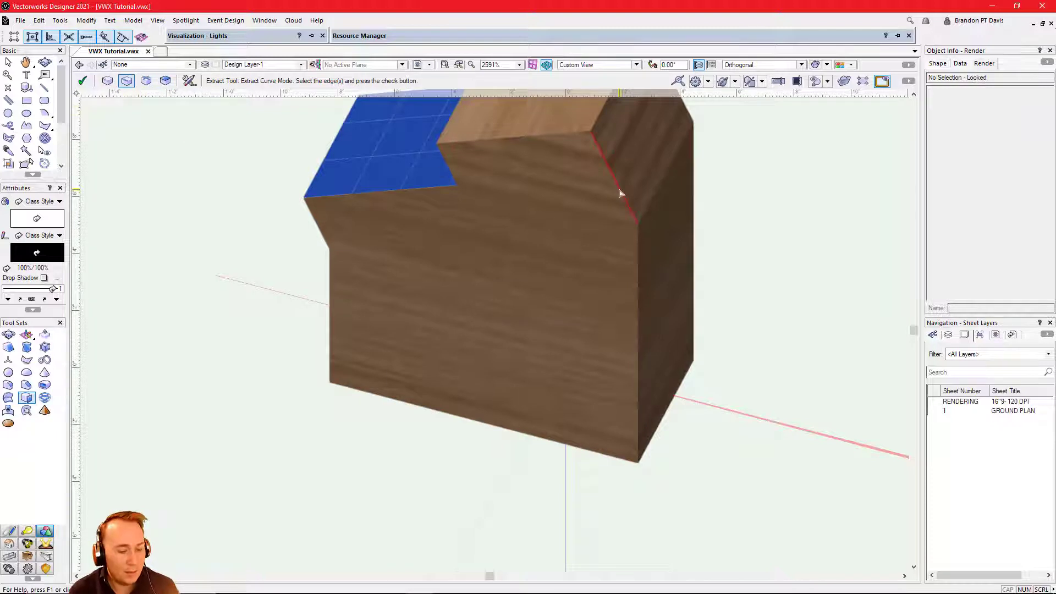
shift+click(564, 137)
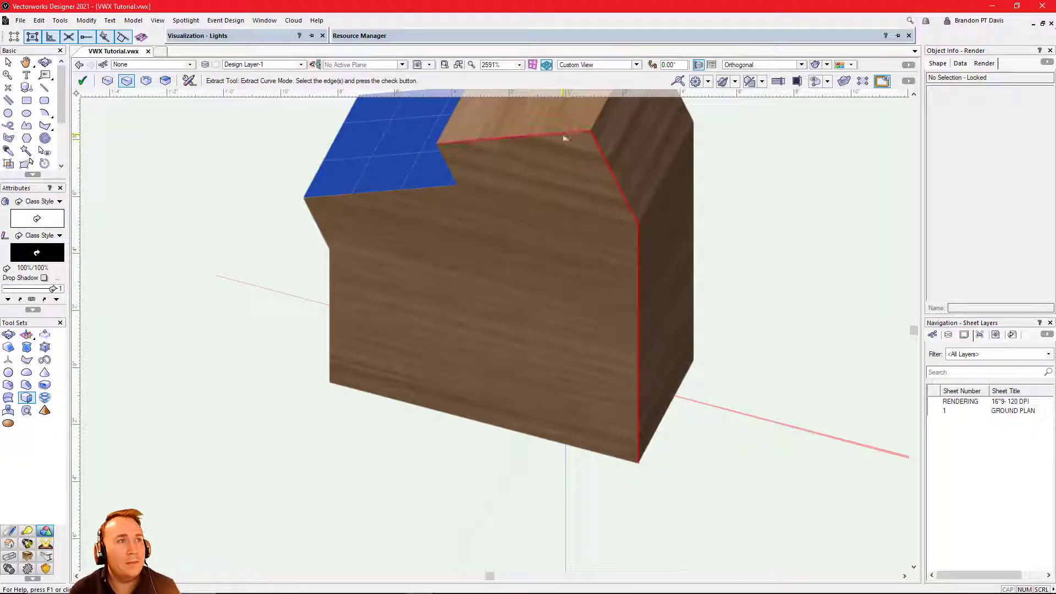
click(84, 82)
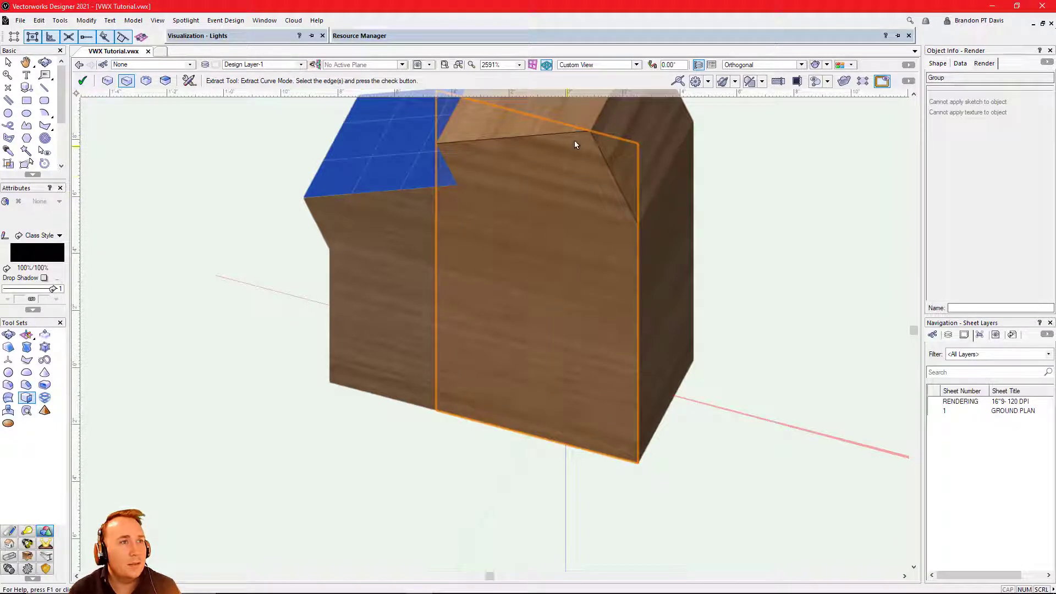
Open the group of extracted edge curves for editing and examine its line segments and their ends
key(x)
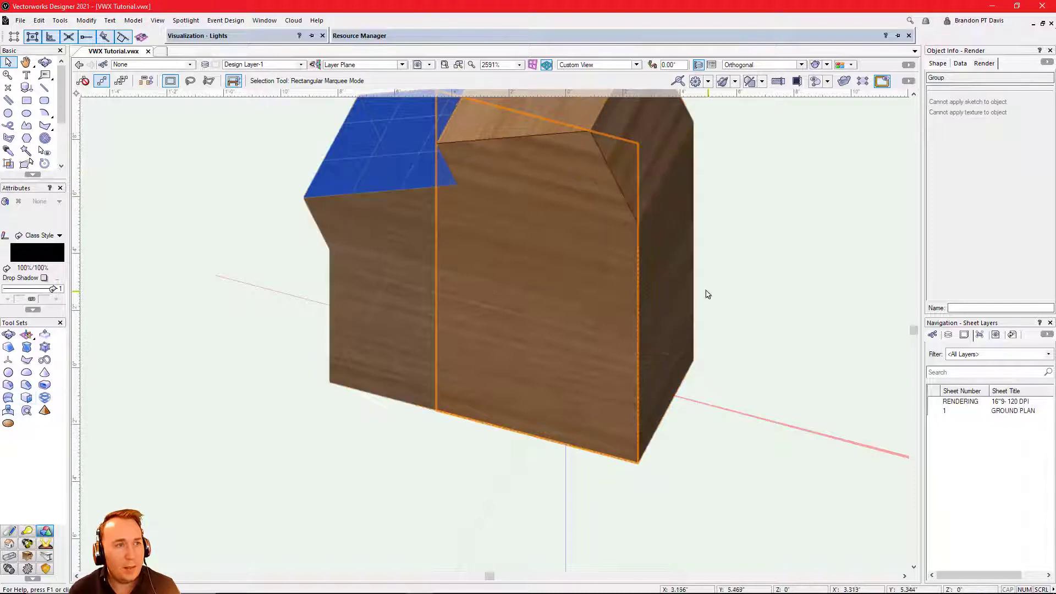
double_click(627, 203)
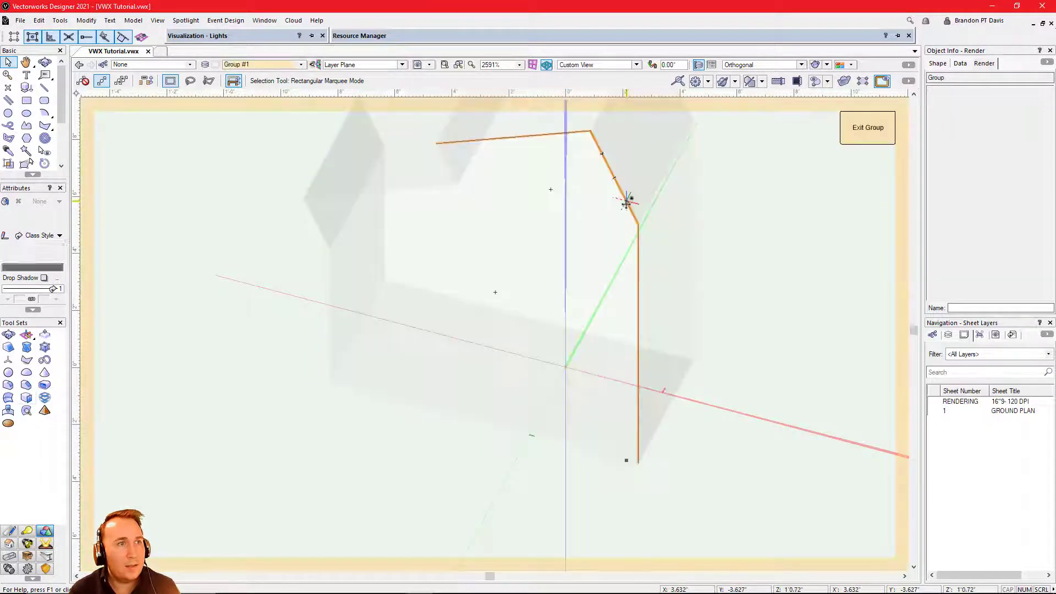
click(729, 334)
scroll(666, 474, up, 4)
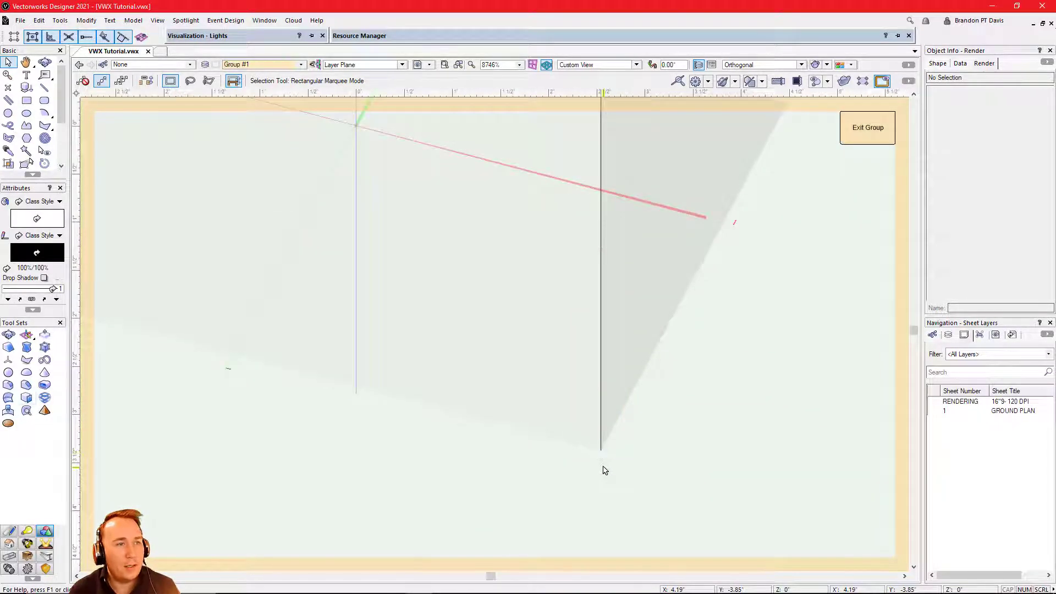
scroll(605, 471, down, 5)
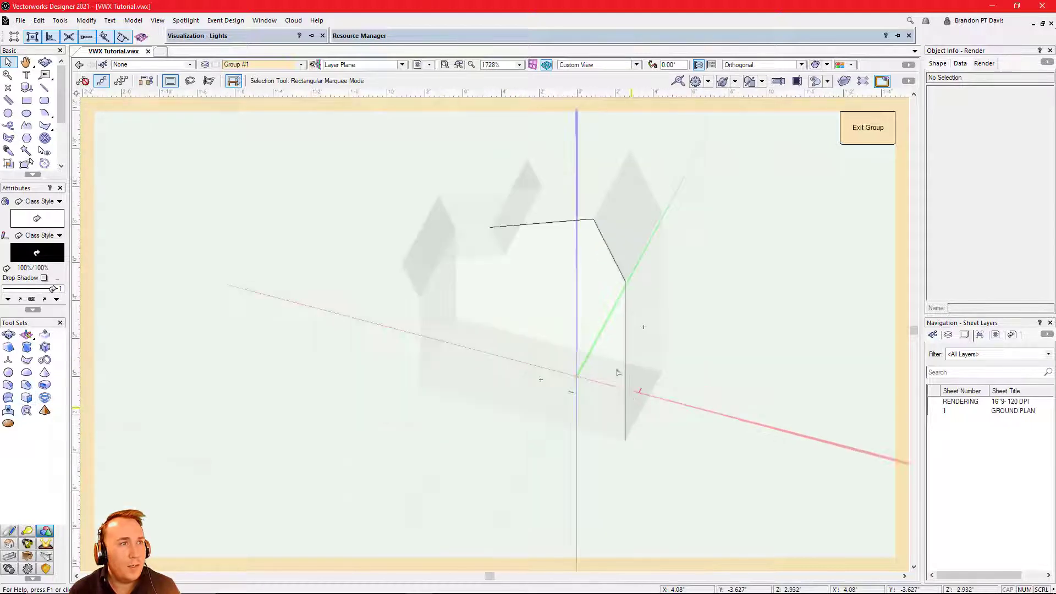
scroll(522, 234, up, 1)
drag(413, 156, 533, 219)
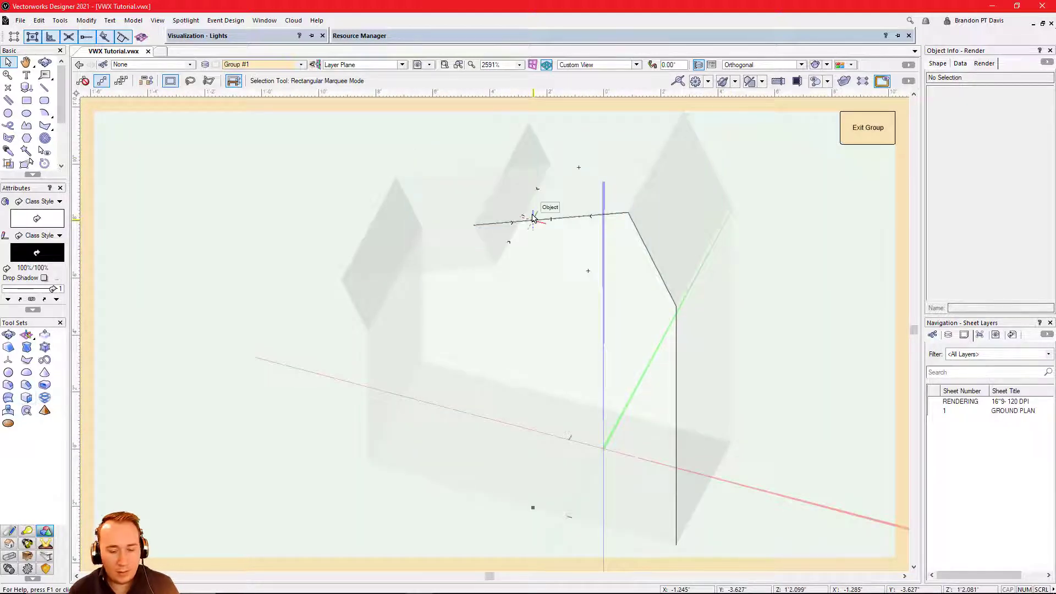
Connect the three extracted curves to one another in Dual Object Connect mode, using Position Matching
key(n)
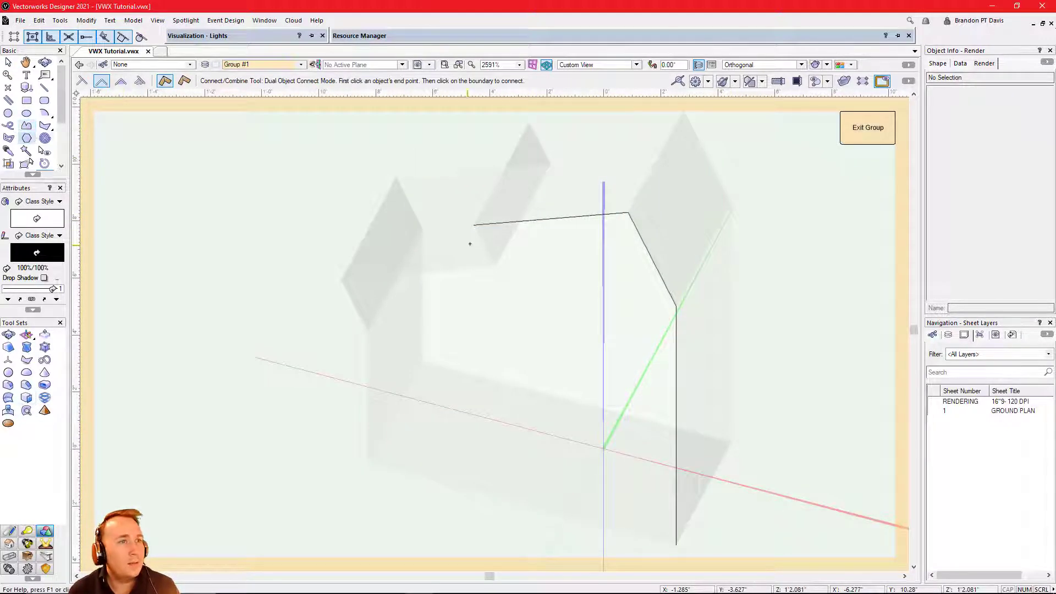
click(530, 221)
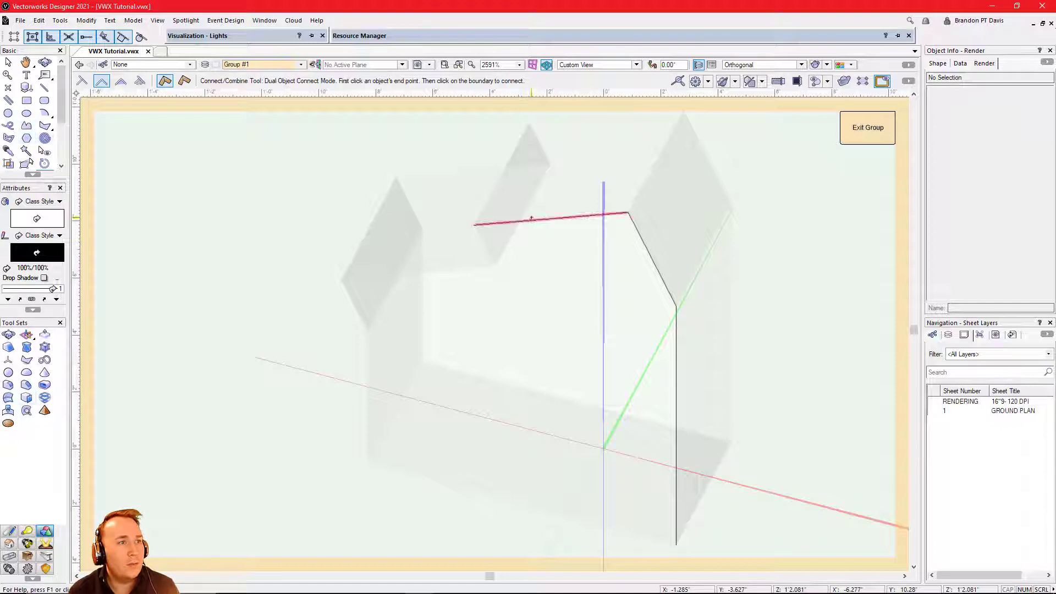
click(648, 260)
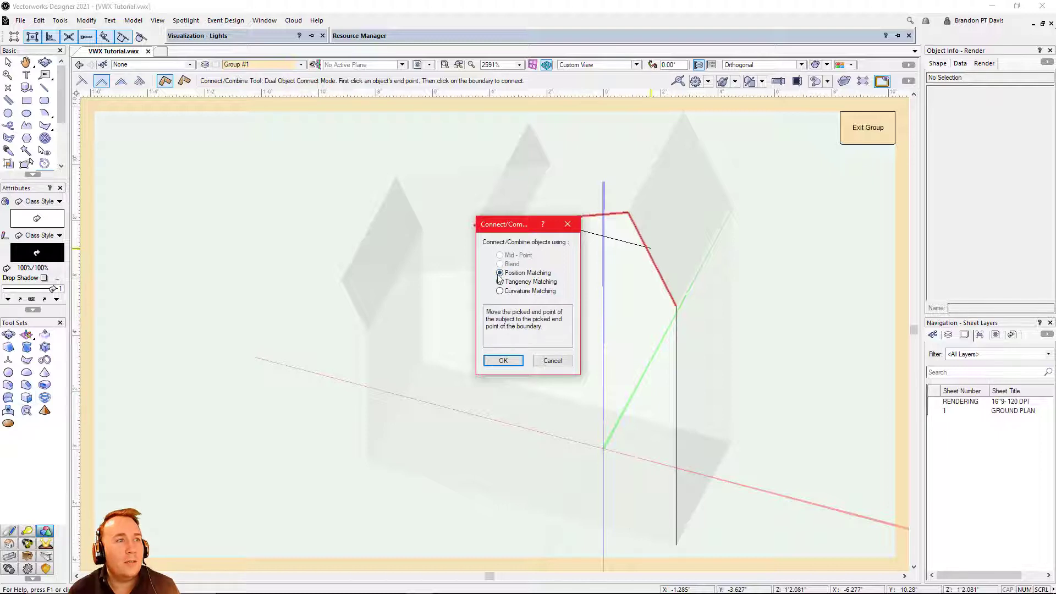
click(503, 360)
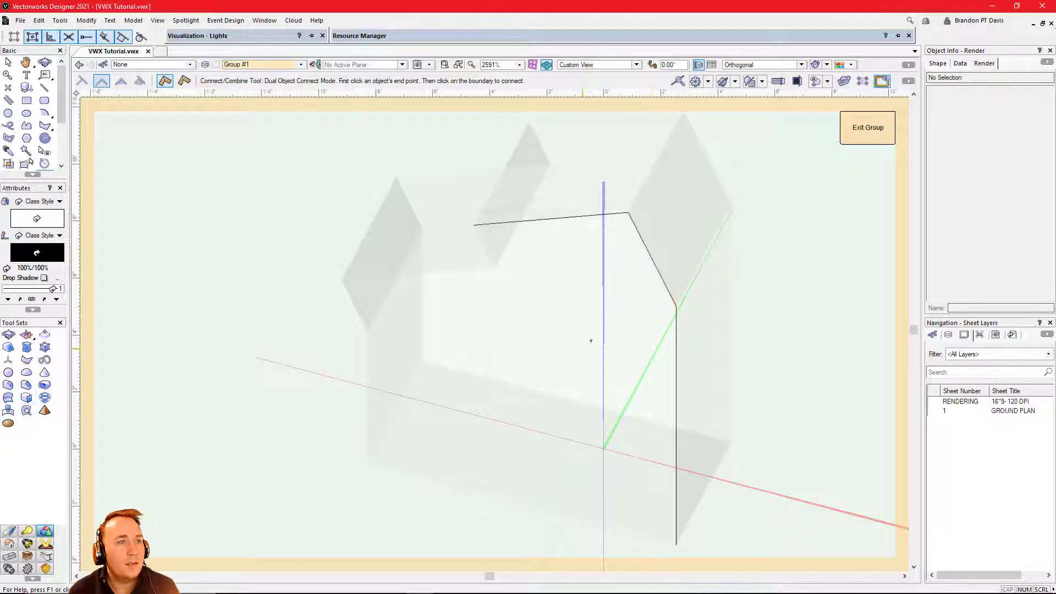
click(674, 323)
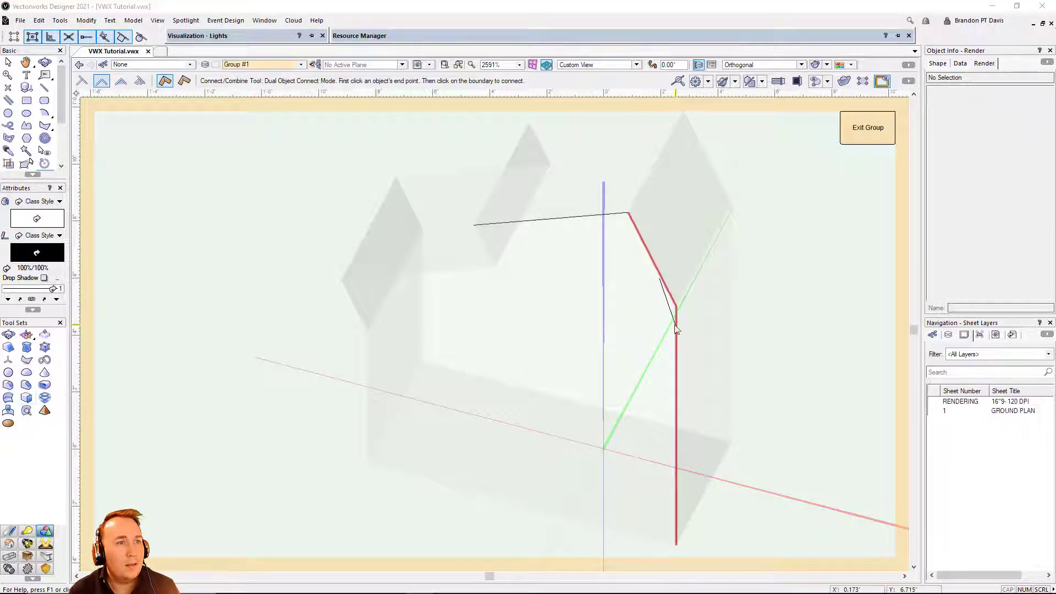
click(677, 330)
click(505, 360)
Combine the three extracted curves in Dual Object Combine mode with Position Matching and inspect the lower end of the vertical segment
key(u)
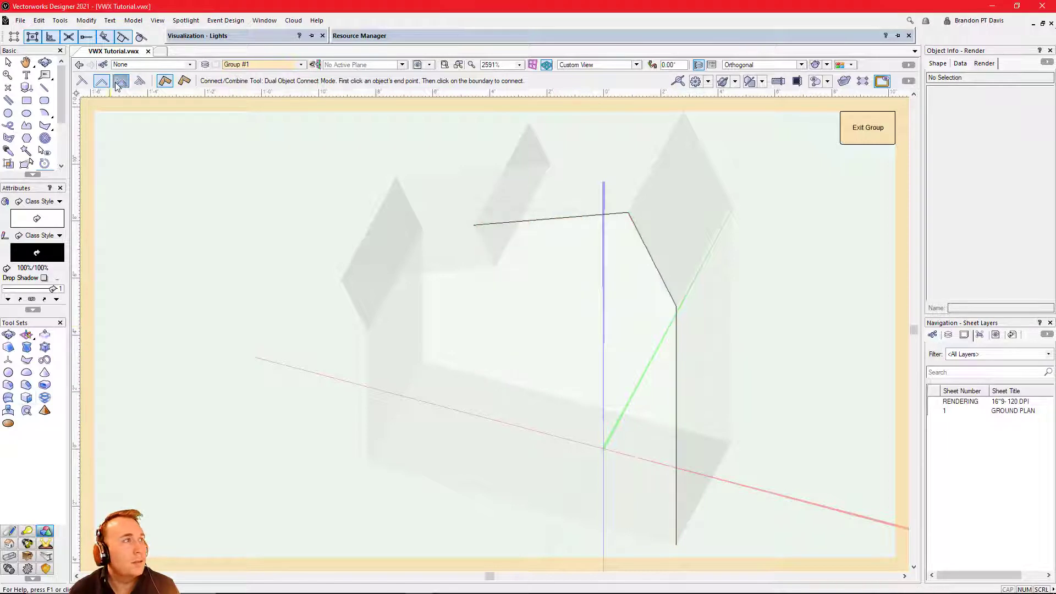
click(529, 219)
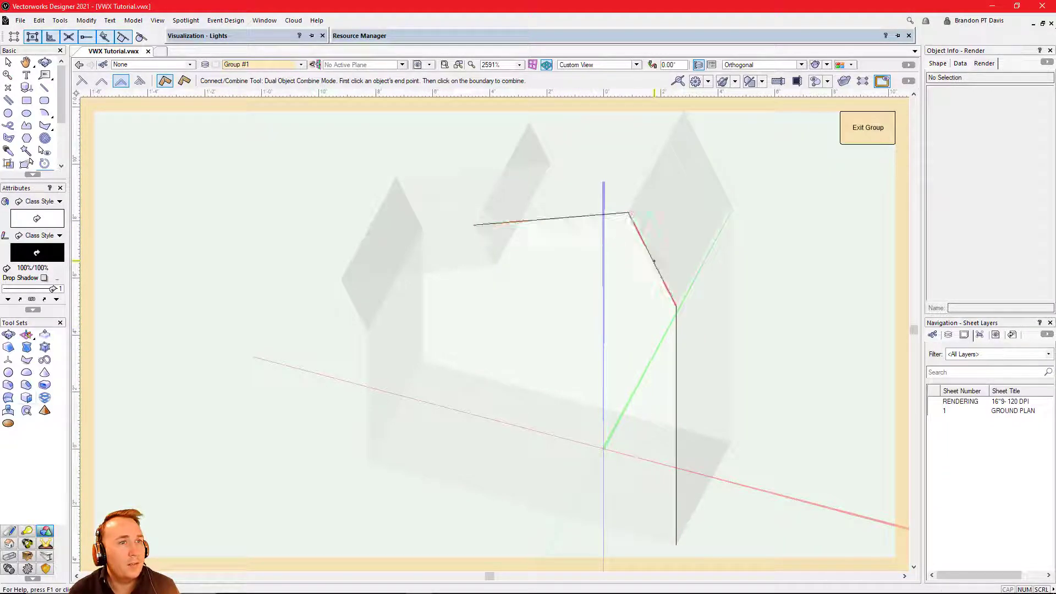
click(667, 292)
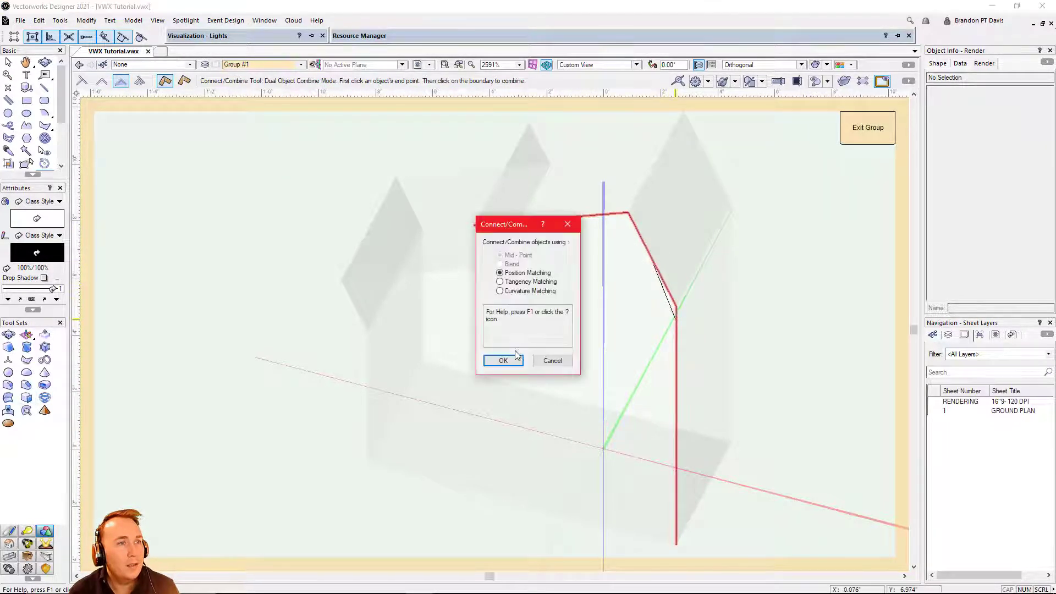
click(504, 361)
scroll(532, 328, down, 2)
scroll(616, 443, up, 6)
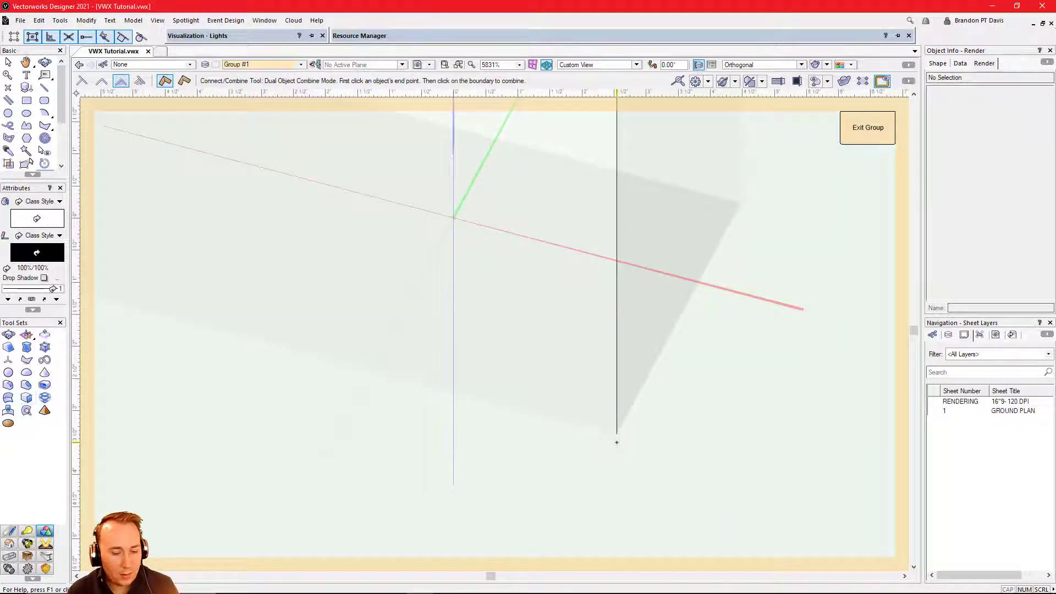
scroll(617, 442, up, 1)
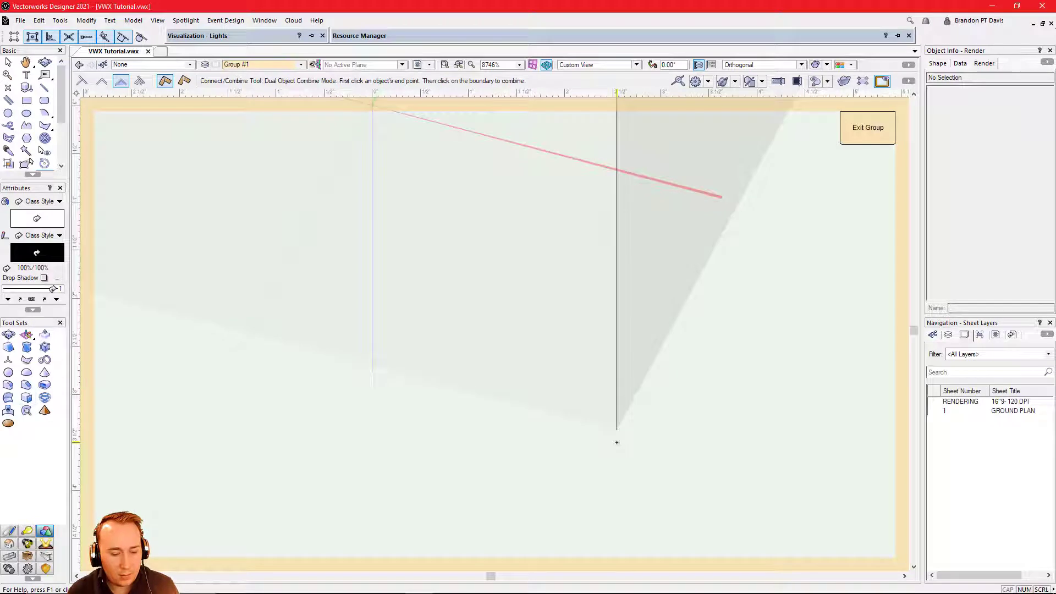
Draw a small circle centred on the lower end of the vertical segment of the combined curve
key(6)
click(616, 430)
click(602, 435)
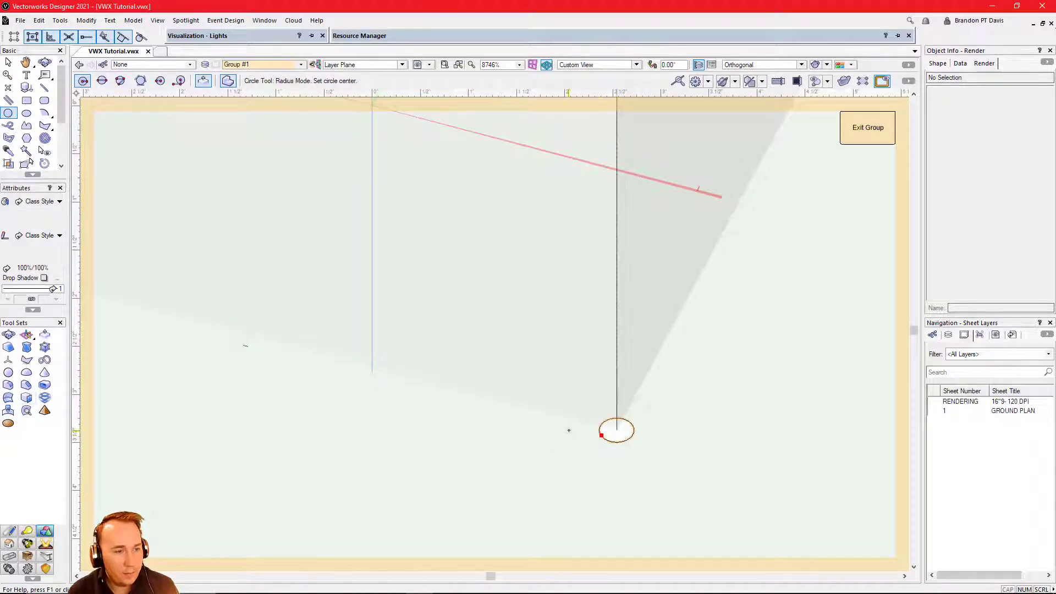
key(x)
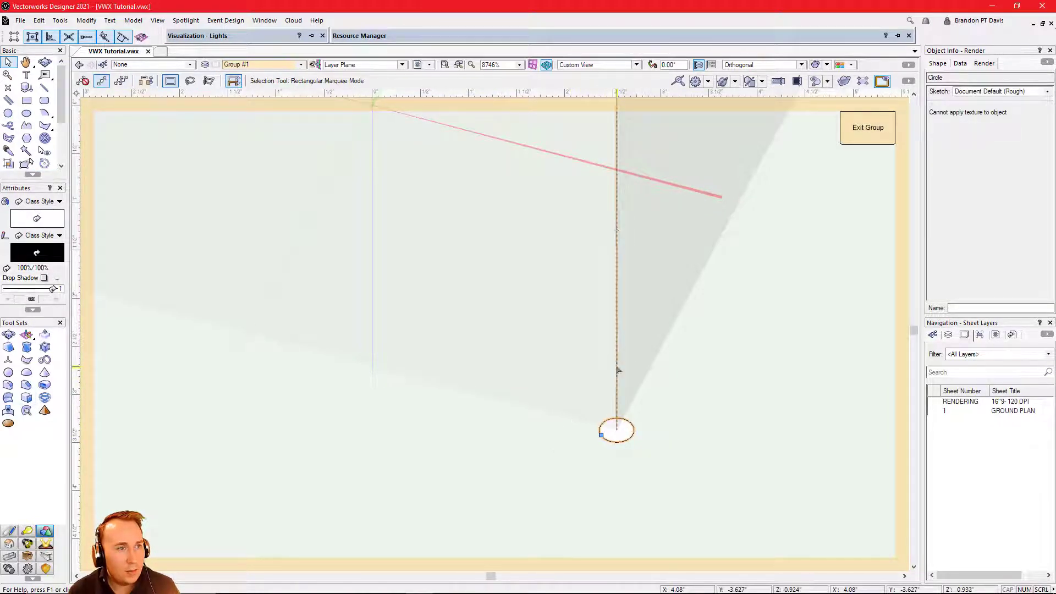
Extrude the circle along the combined edge curve with Extrude Along Path, using the curve as the path object
shift+click(618, 370)
right_click(617, 369)
mouse_move(664, 148)
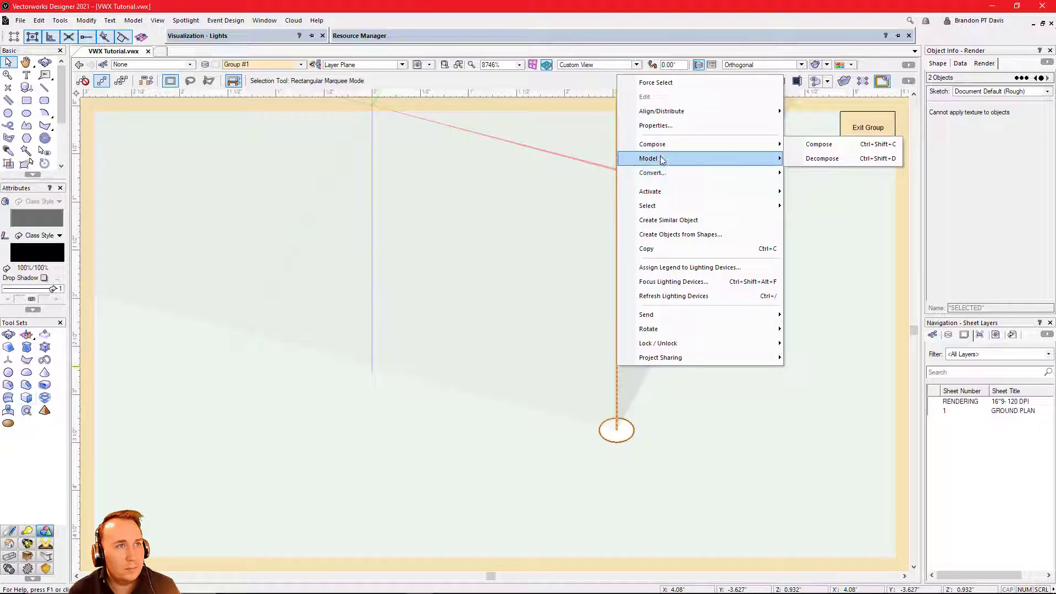
click(807, 167)
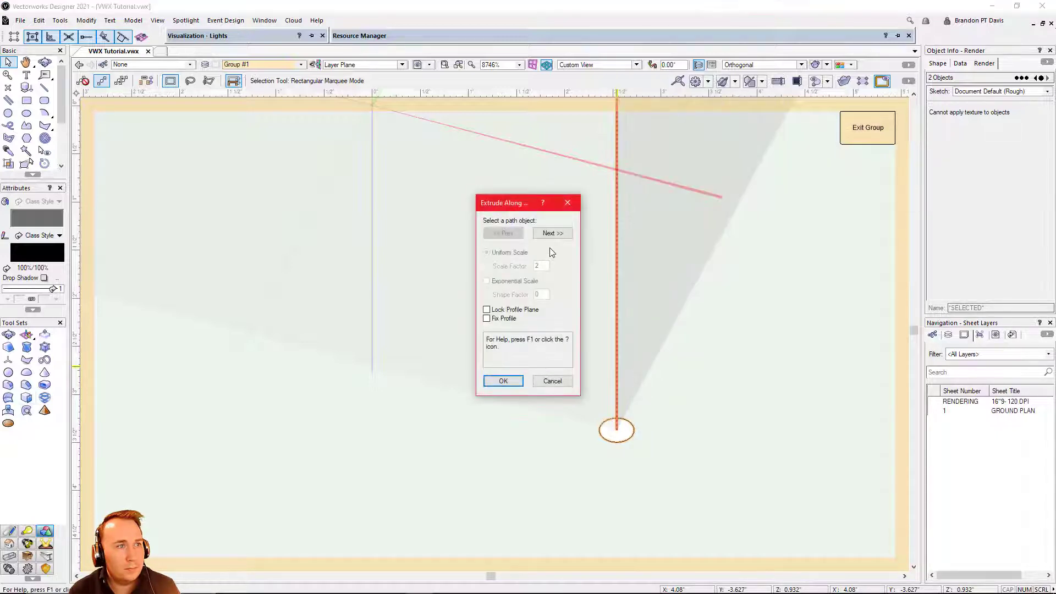
click(503, 381)
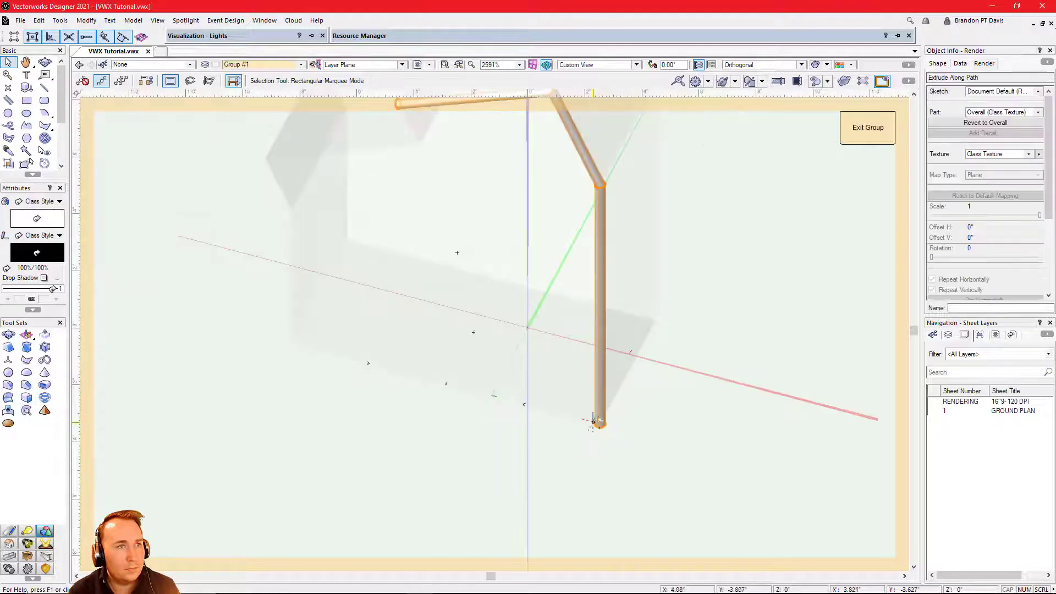
Exit the group and inspect the extruded tube along the solid's edges from several angles
click(875, 127)
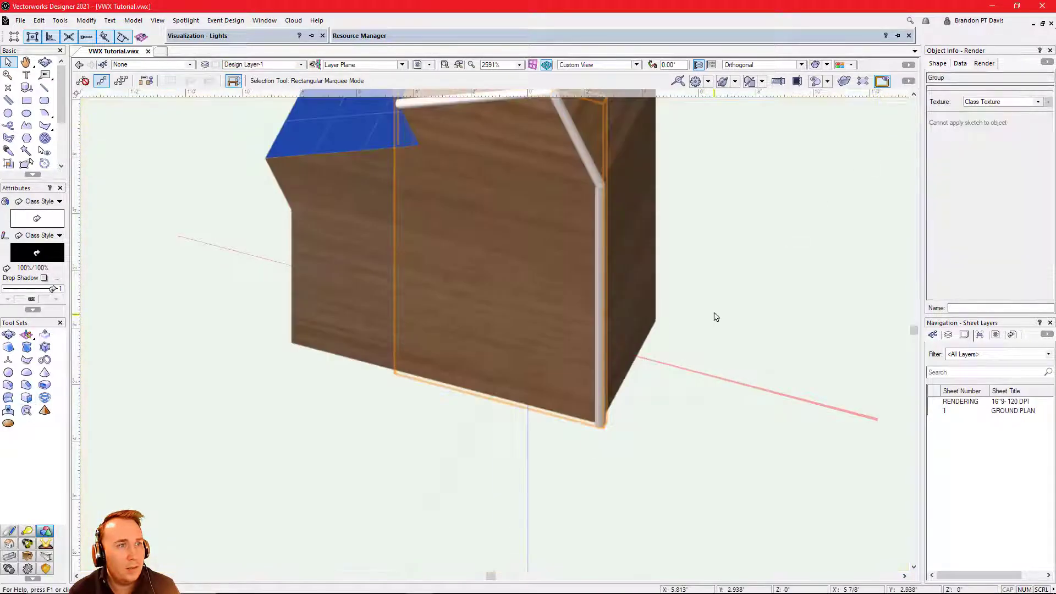
shift+middle_drag(708, 304, 656, 248)
scroll(493, 125, up, 3)
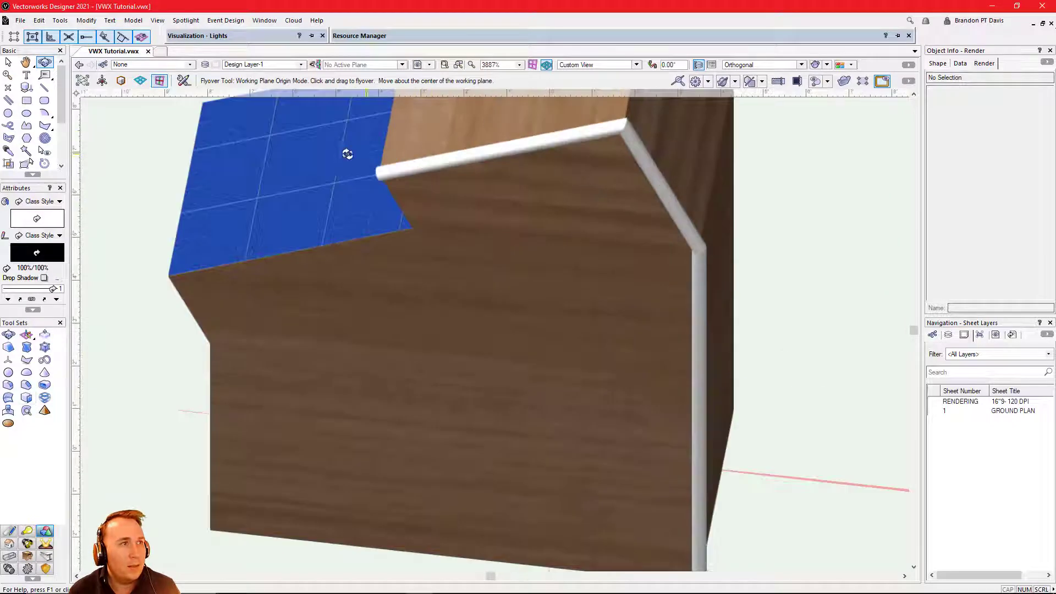
drag(347, 154, 750, 259)
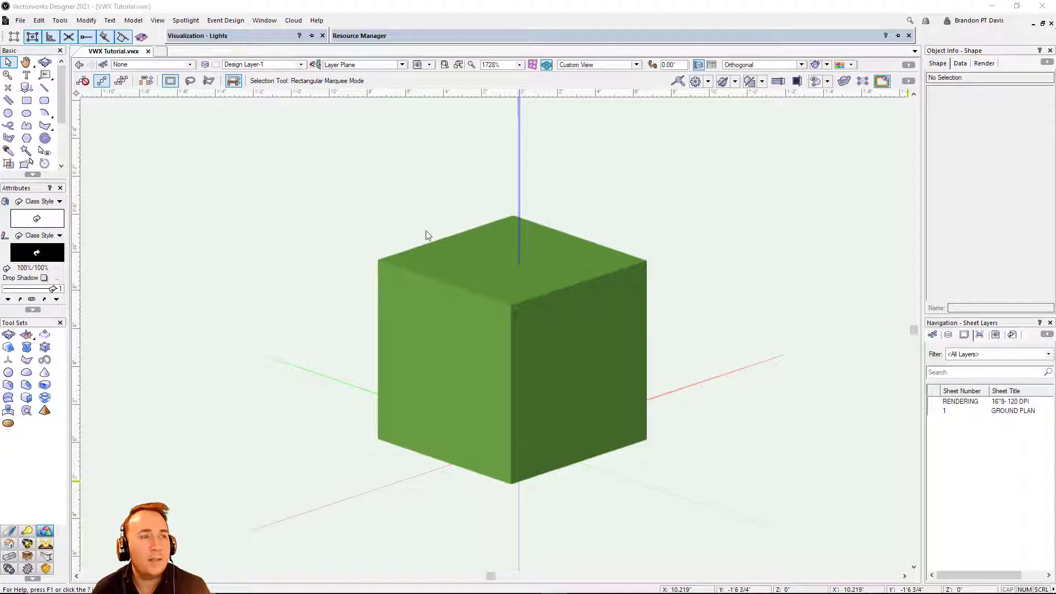
Fillet the green cube's three edges that meet at the near top corner with a constant radius of 0.5"
click(526, 306)
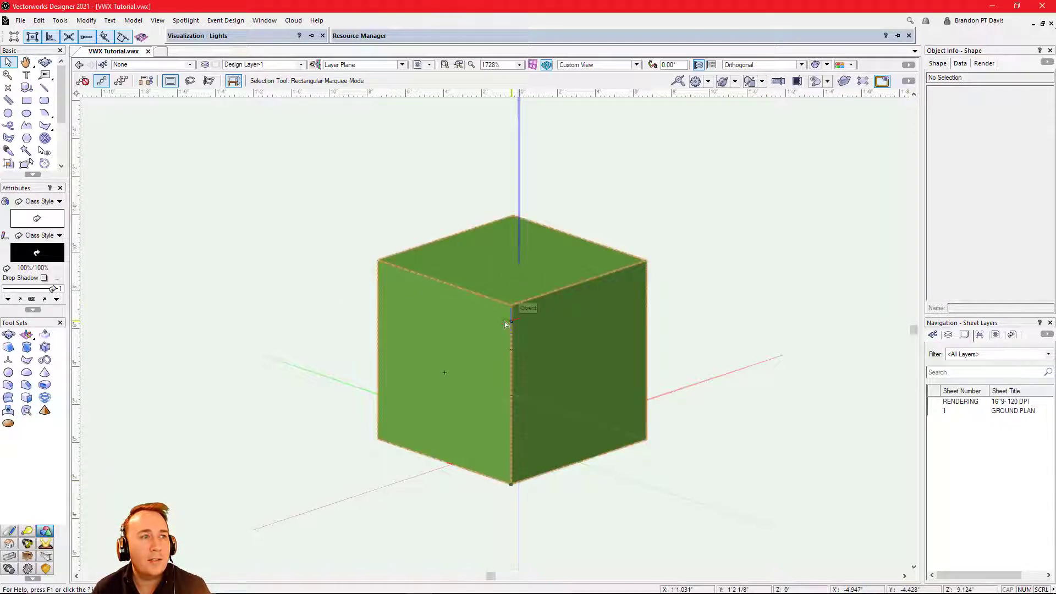
click(576, 384)
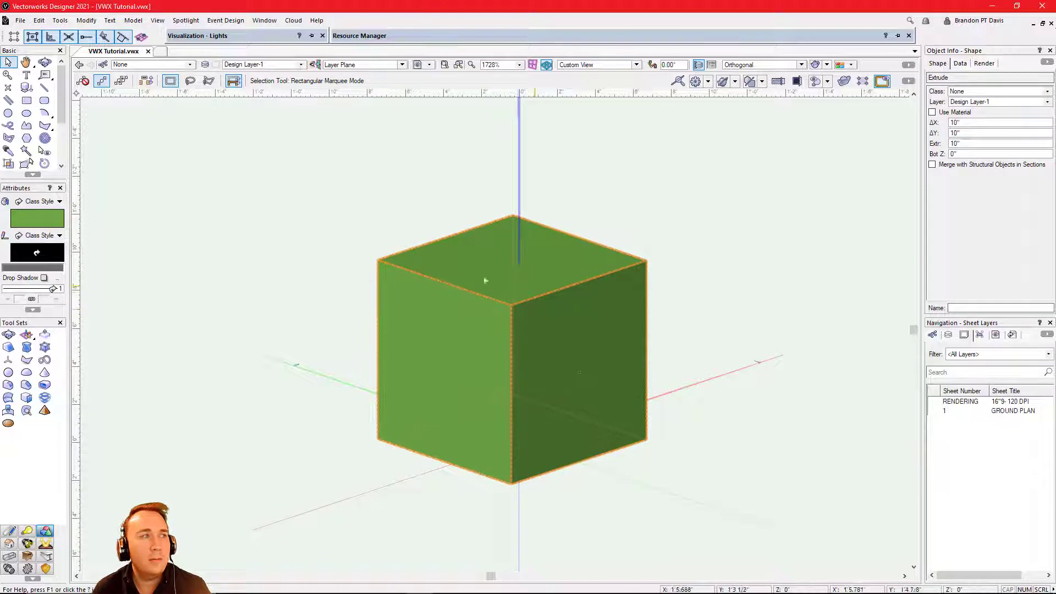
click(8, 384)
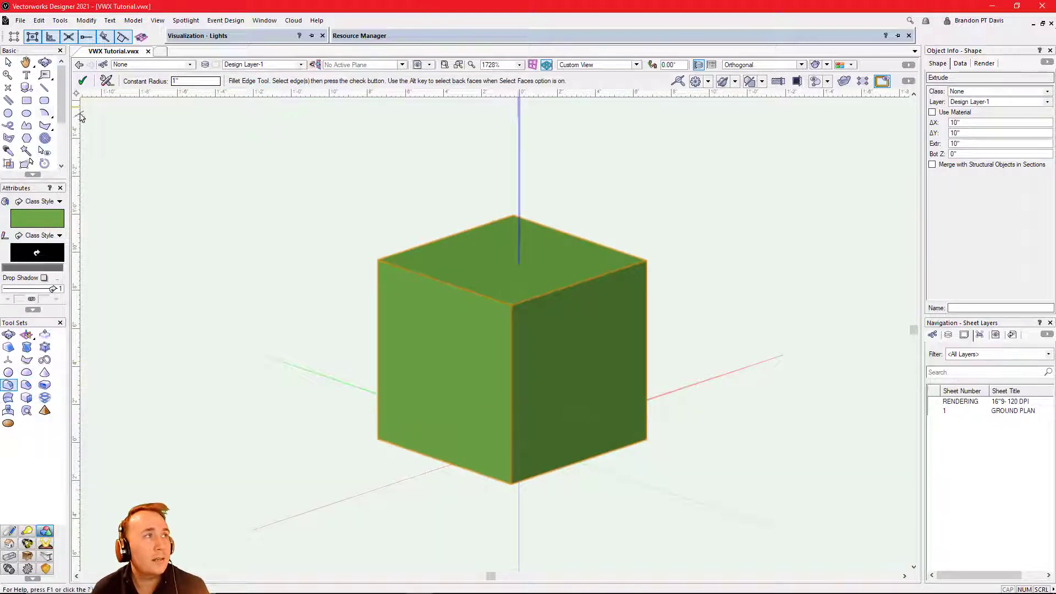
key(ctrl+f)
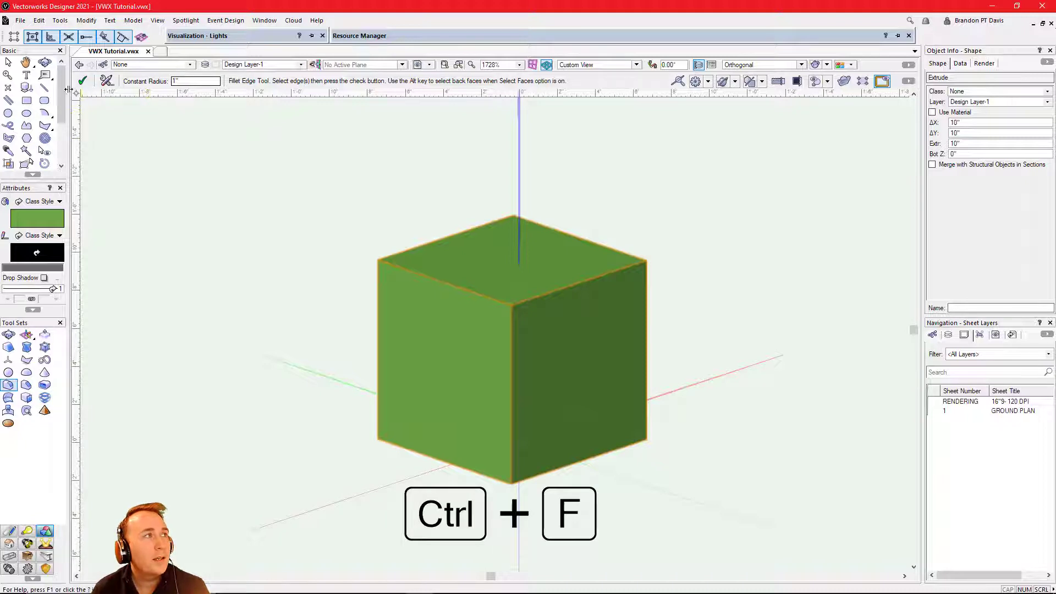
click(181, 81)
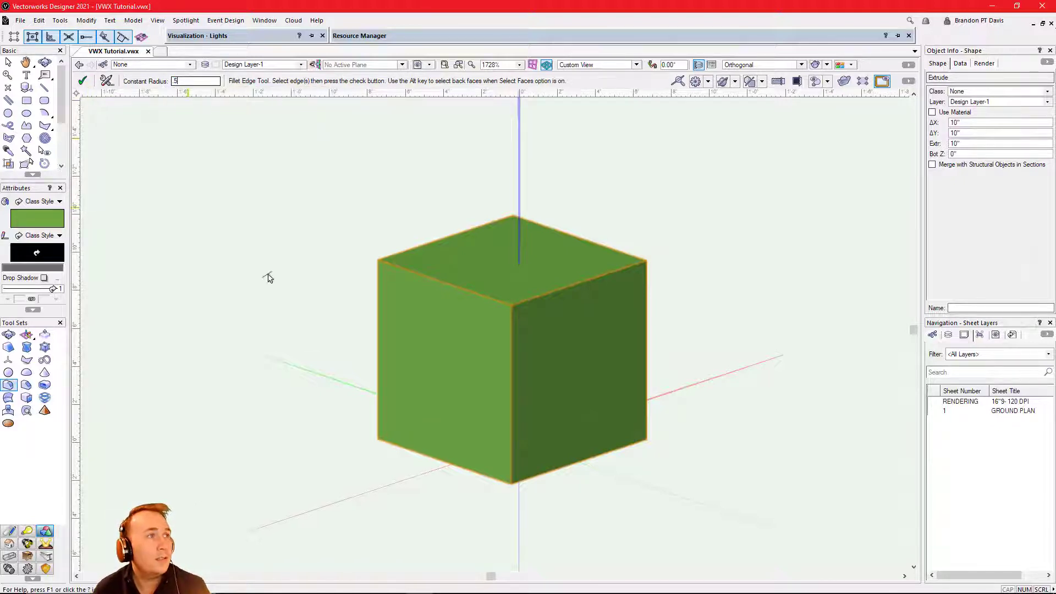
click(457, 291)
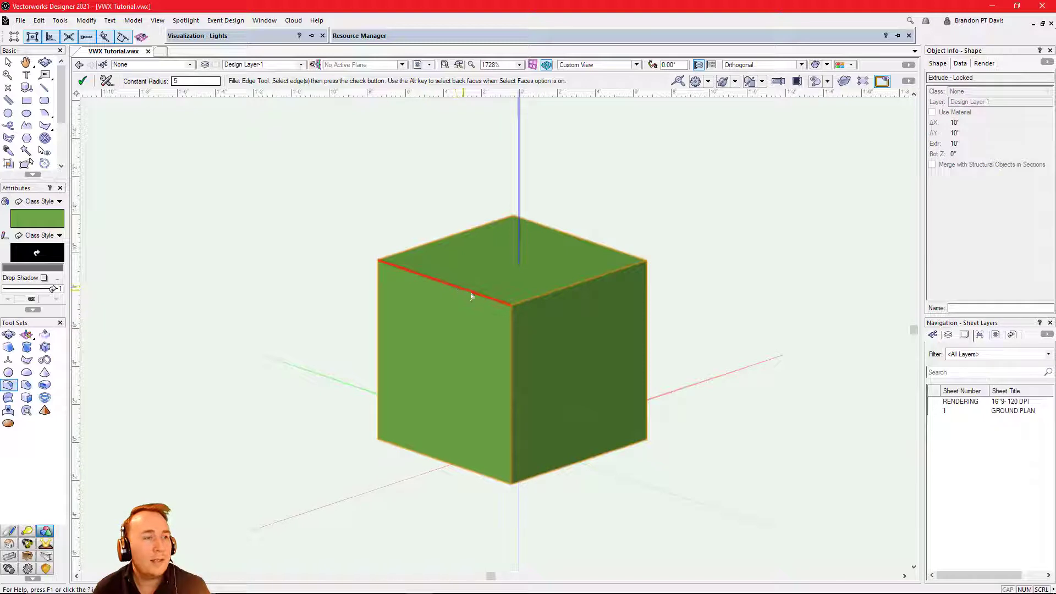
click(512, 344)
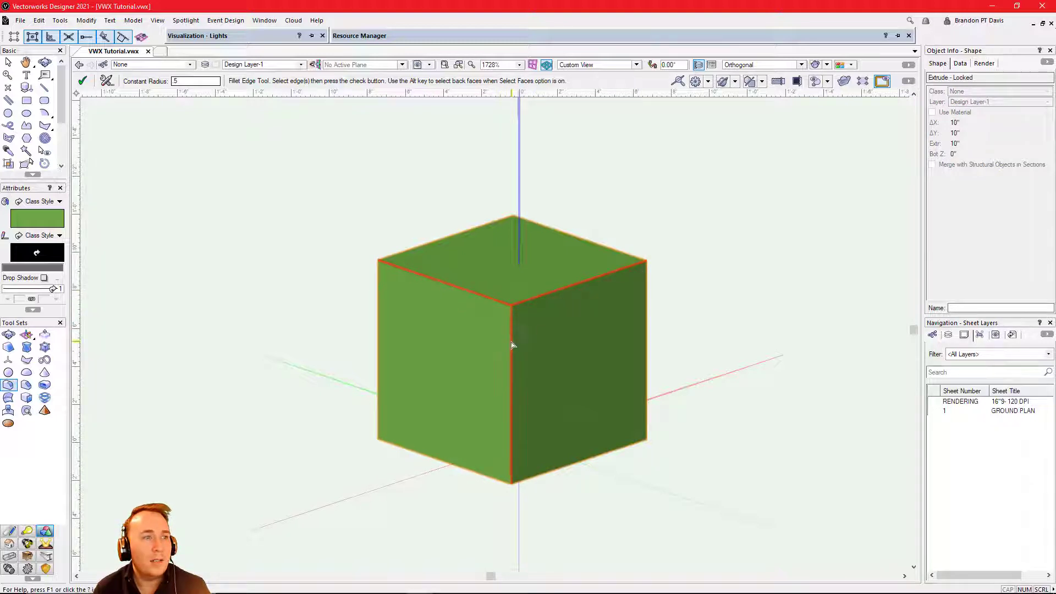
click(82, 81)
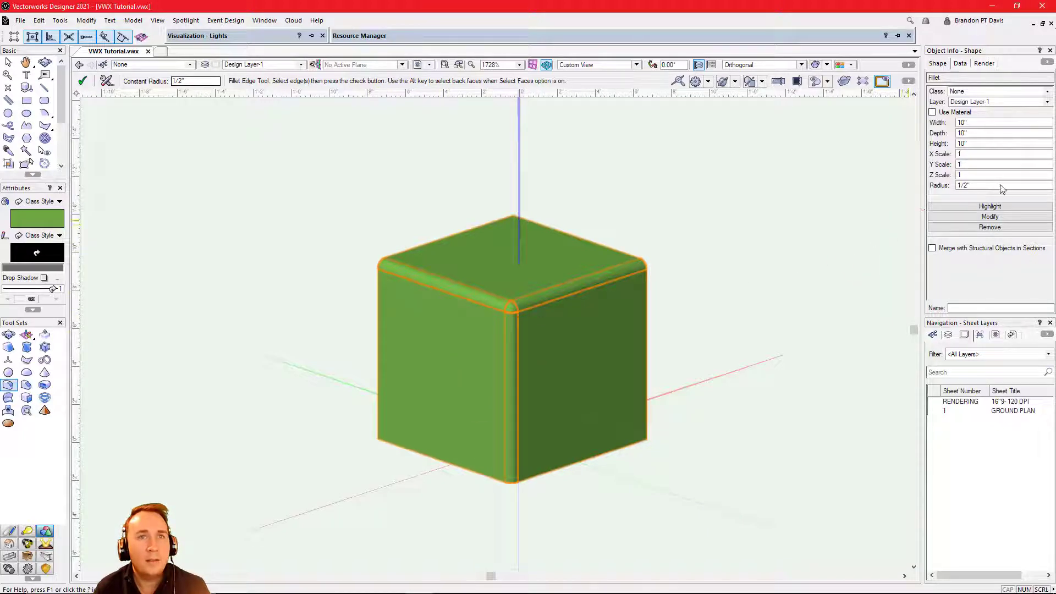
Try a radius of 10" for the cube's fillet and undo the change
drag(1002, 187, 951, 191)
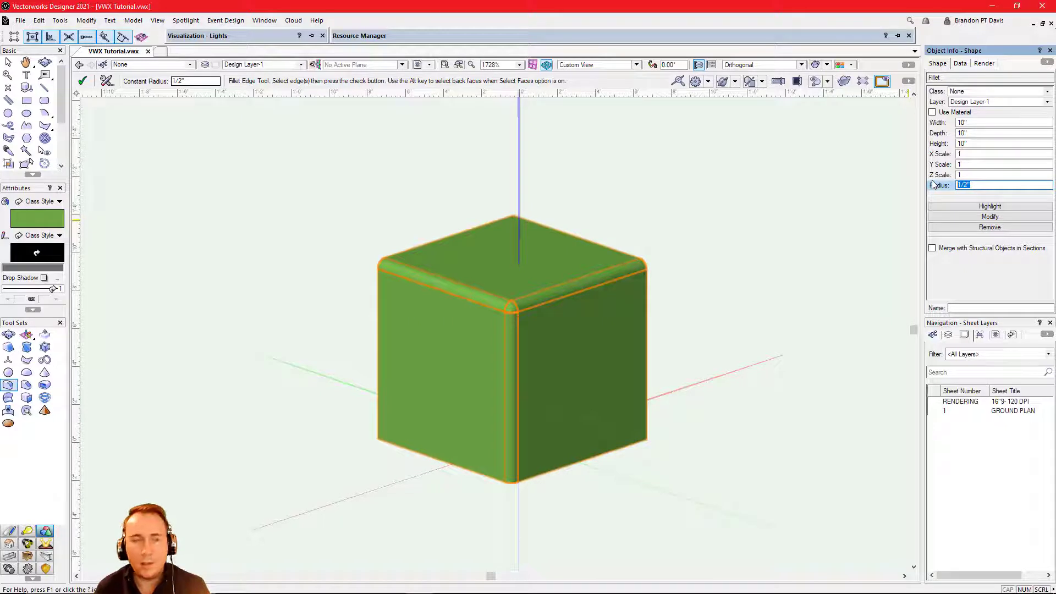
key(Return)
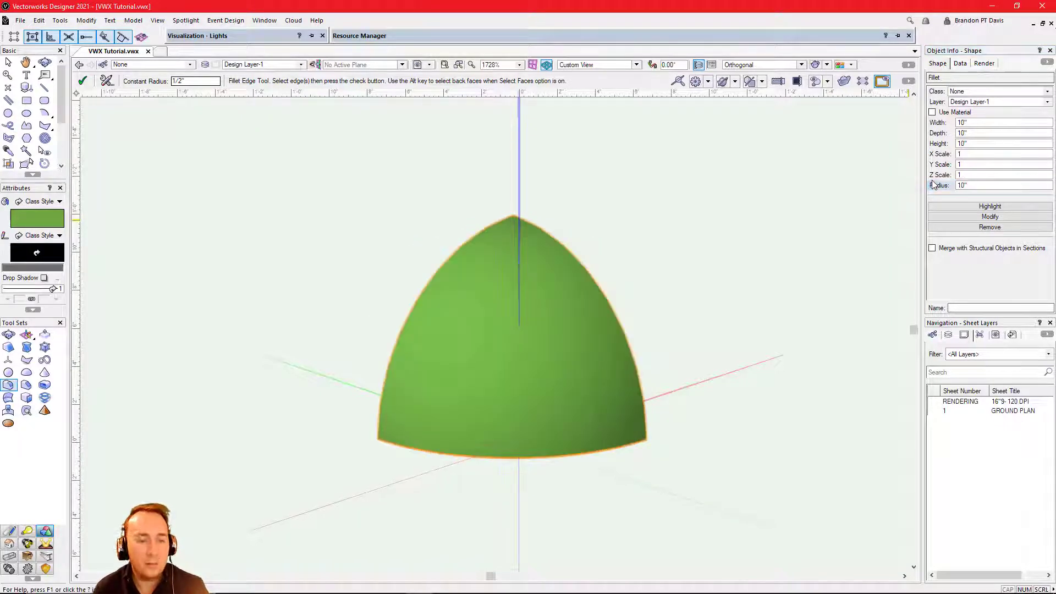
key(ctrl+z)
Set the radius of the cube's fillet to 1" and view the rounded edges from another side
click(974, 185)
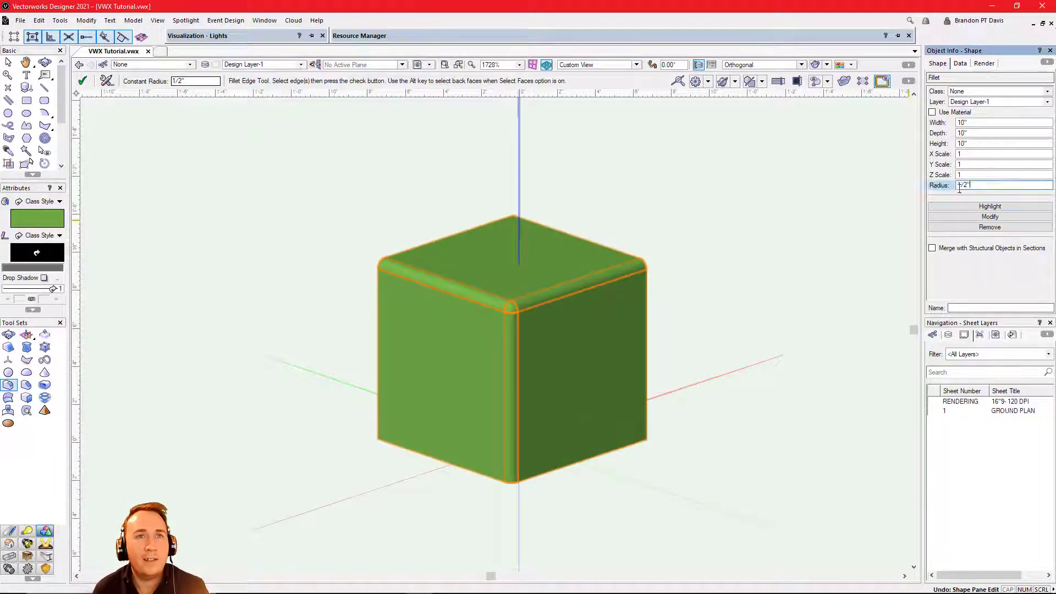
key(Return)
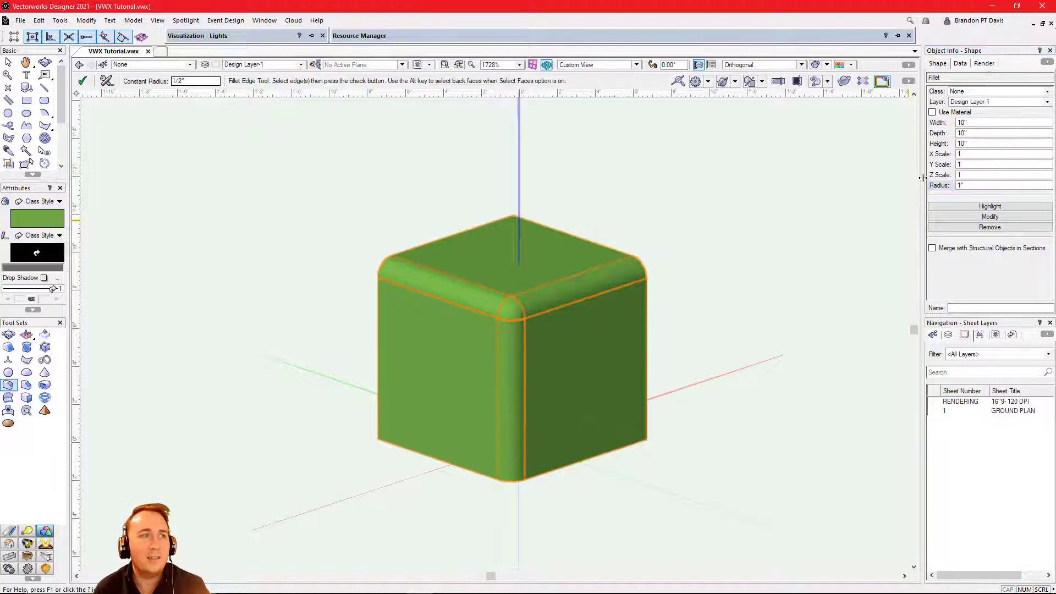
ctrl+middle_drag(314, 332, 420, 355)
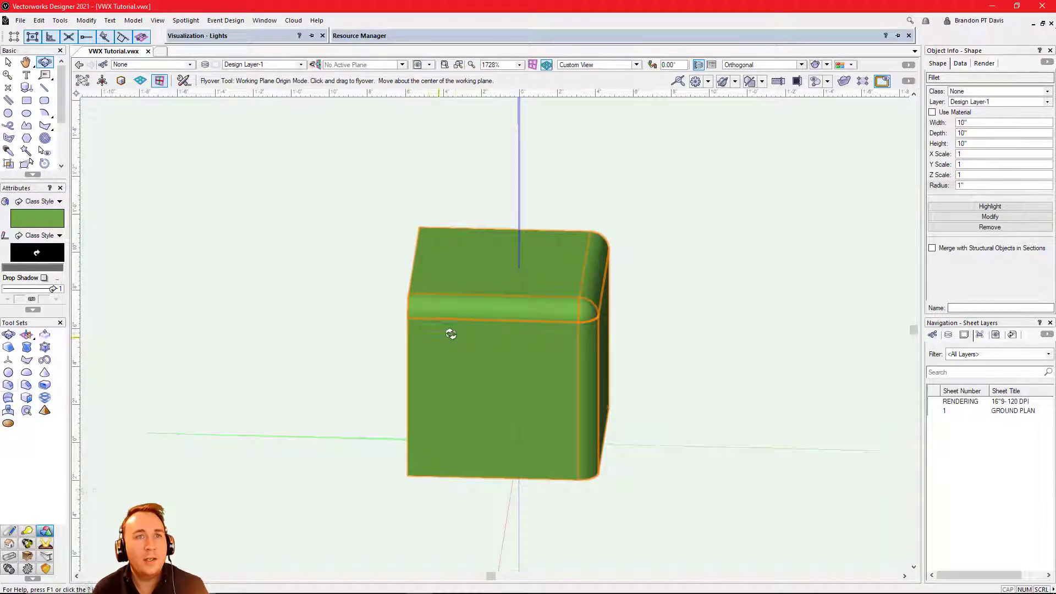
Remove the fillet from the cube and undo the removal
click(990, 227)
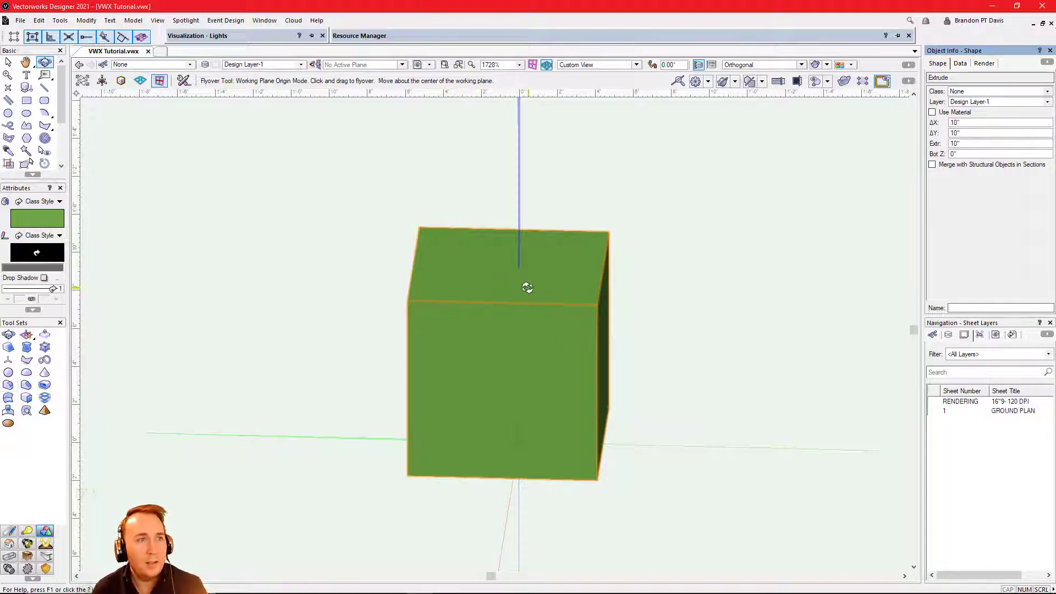
key(ctrl+z)
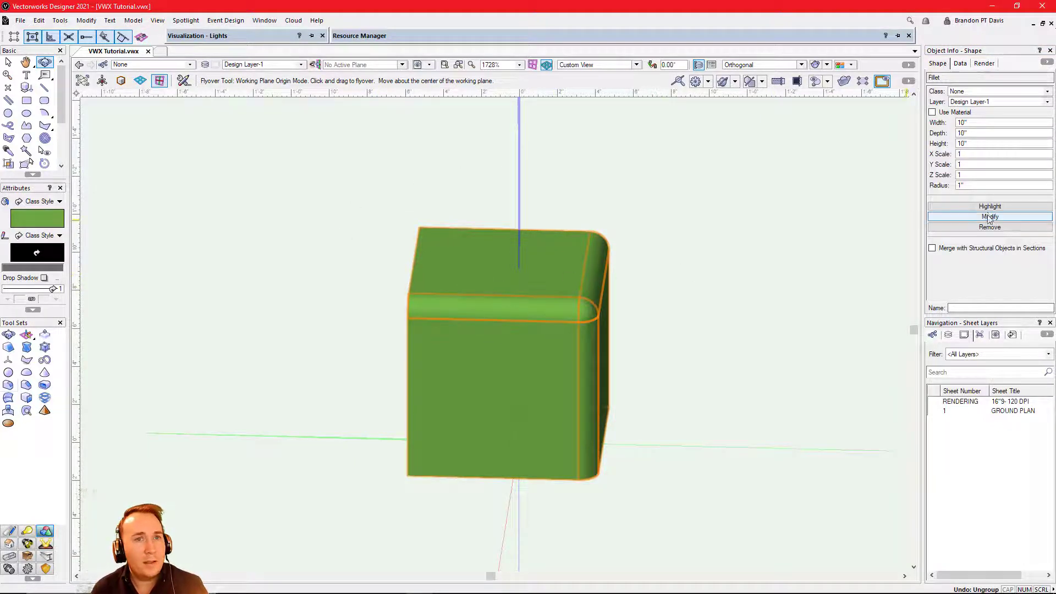
Modify the fillet to add the front face's left vertical and bottom edges at the 1" radius
click(986, 219)
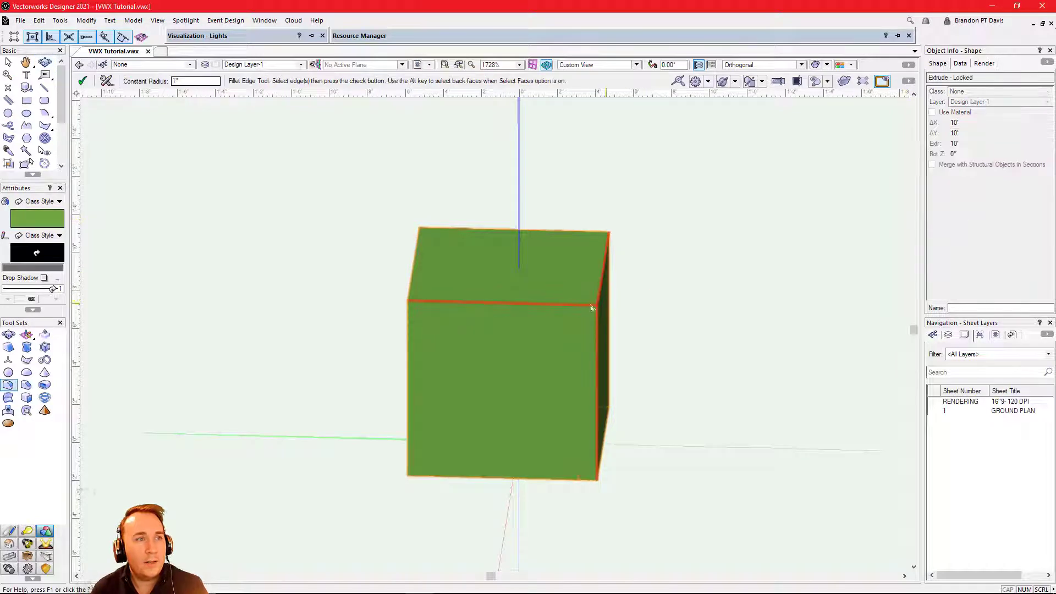
shift+click(409, 351)
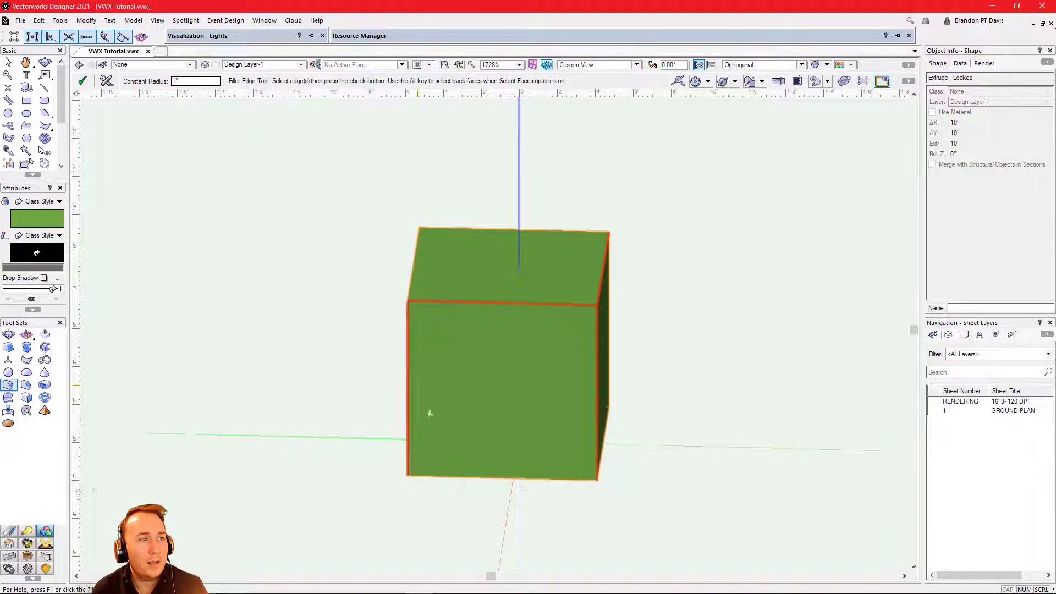
shift+click(466, 478)
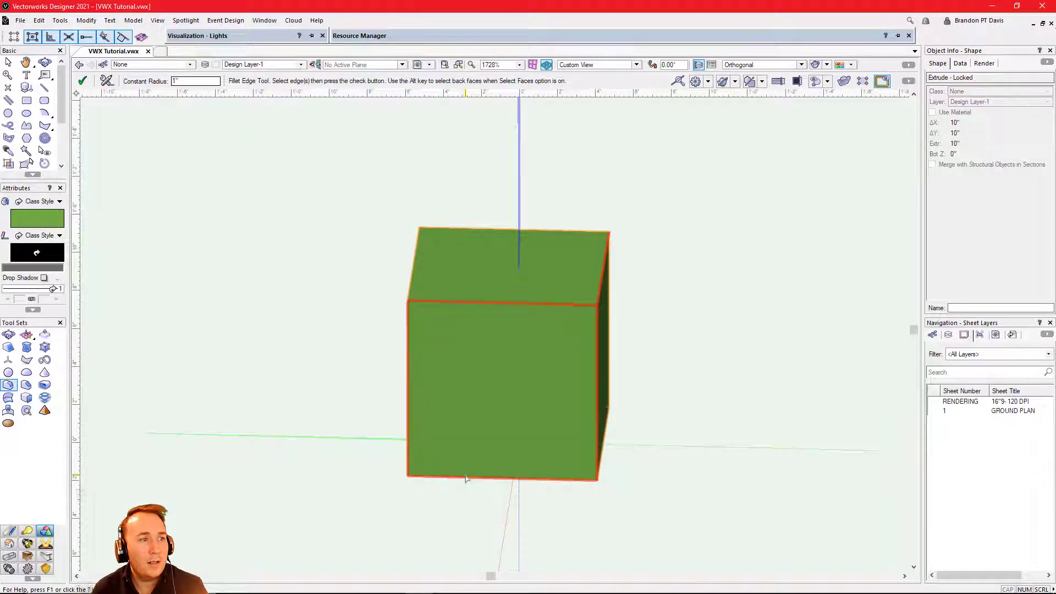
click(82, 81)
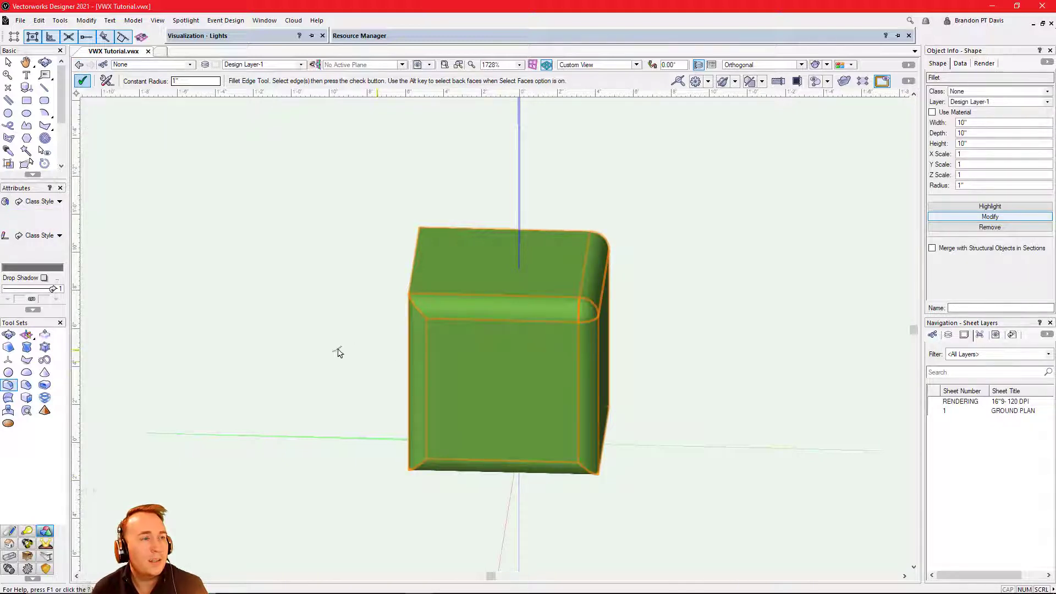
mouse_move(299, 401)
shift+middle_down()
mouse_move(691, 276)
mouse_move(349, 382)
mouse_move(383, 184)
mouse_move(319, 278)
mouse_move(413, 356)
mouse_move(298, 383)
shift+middle_up()
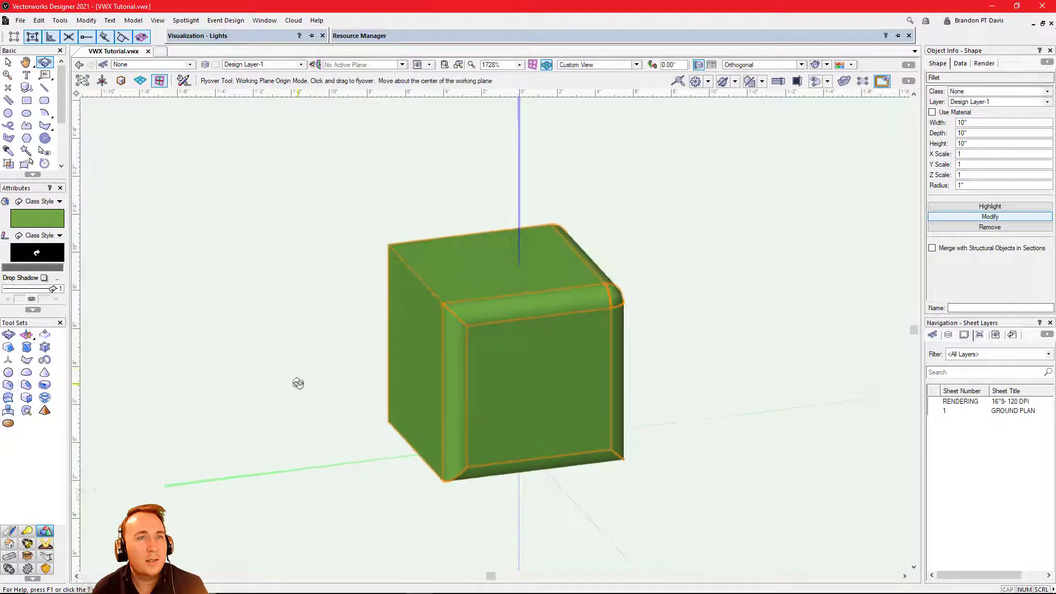
Modify the fillet to leave out the front face's top, left vertical and bottom edges
click(966, 218)
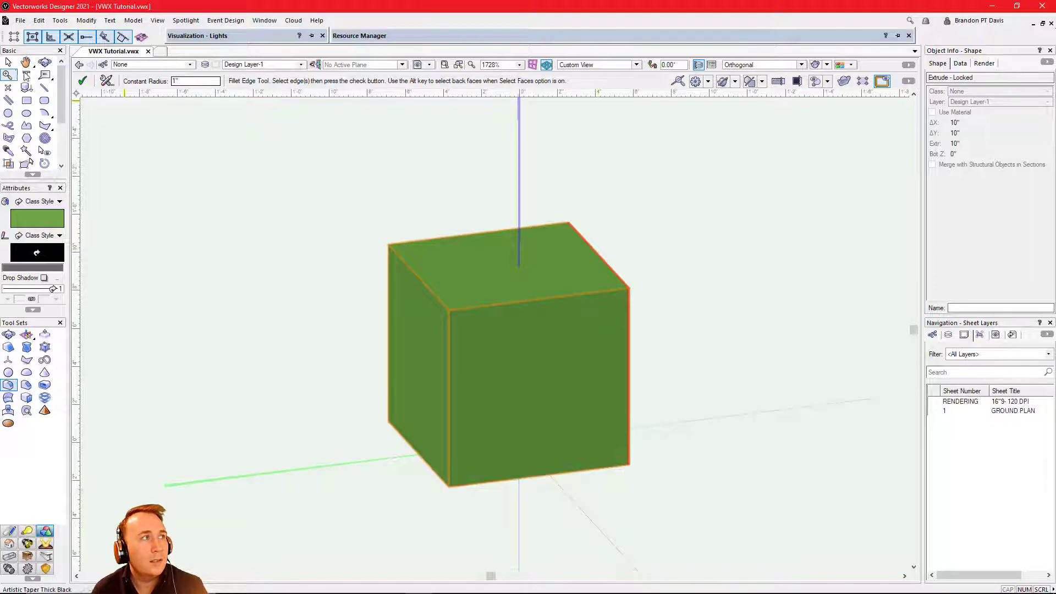
click(83, 81)
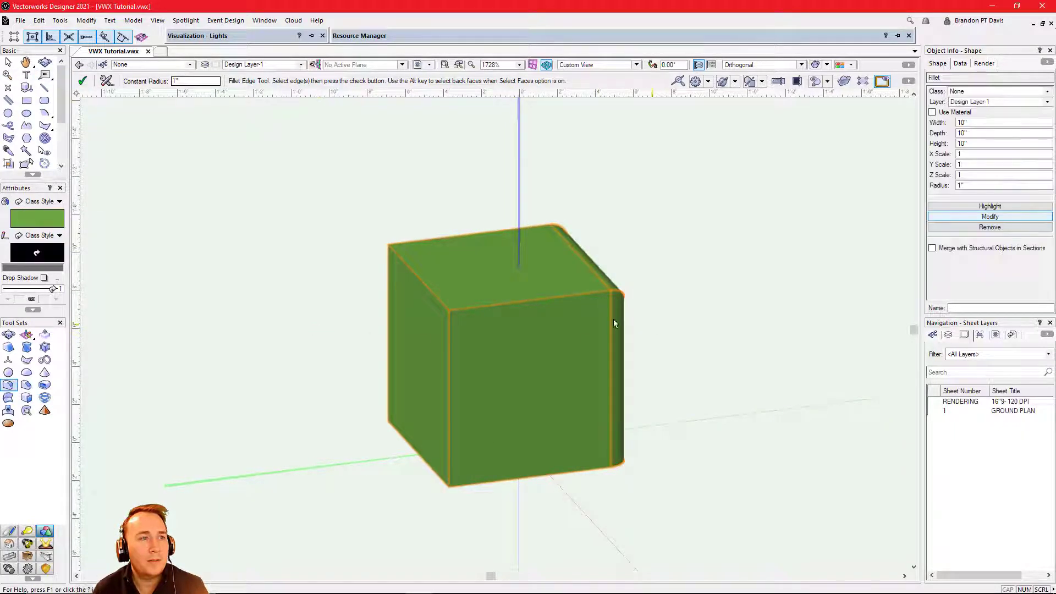
Enable Select Faces in the Fillet Edge preferences and fillet all edges of the cube's left face at 1" radius
click(107, 82)
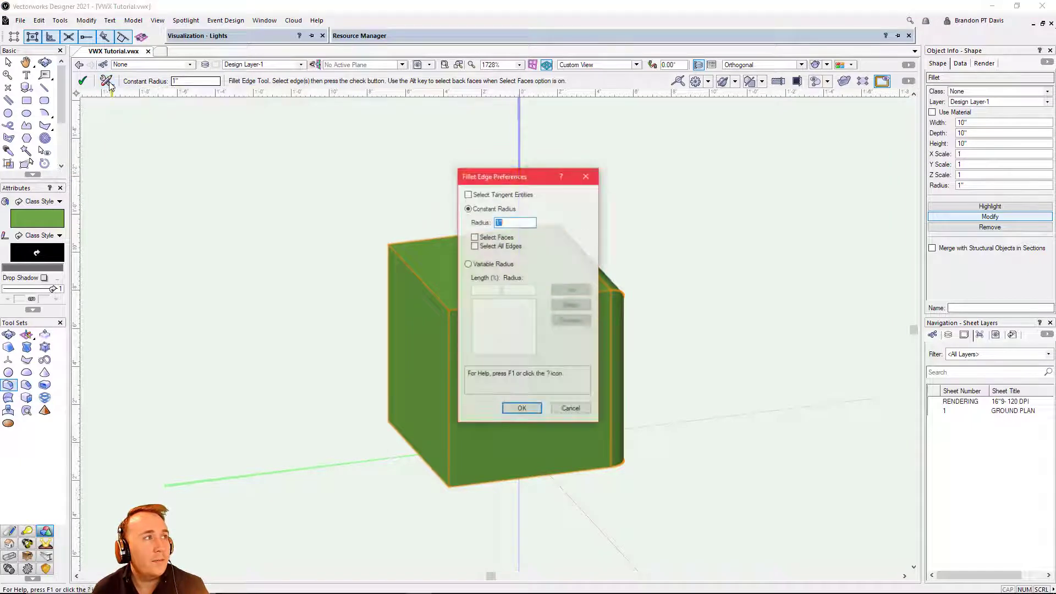
click(474, 237)
click(523, 409)
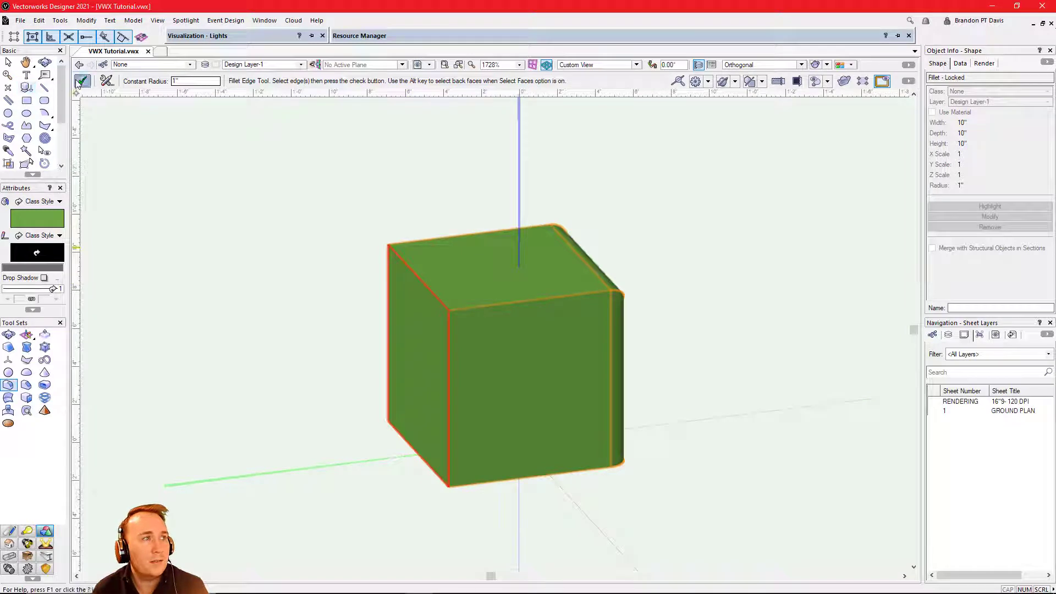
click(82, 81)
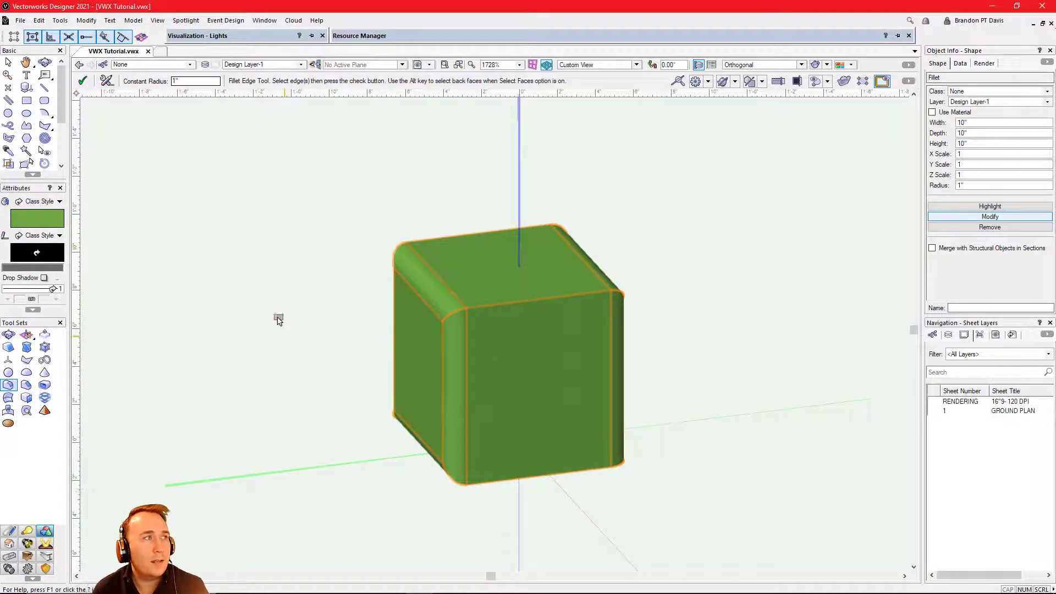
Enable Select All Edges in the Fillet Edge preferences and fillet every edge of the cube at 1" radius
click(106, 81)
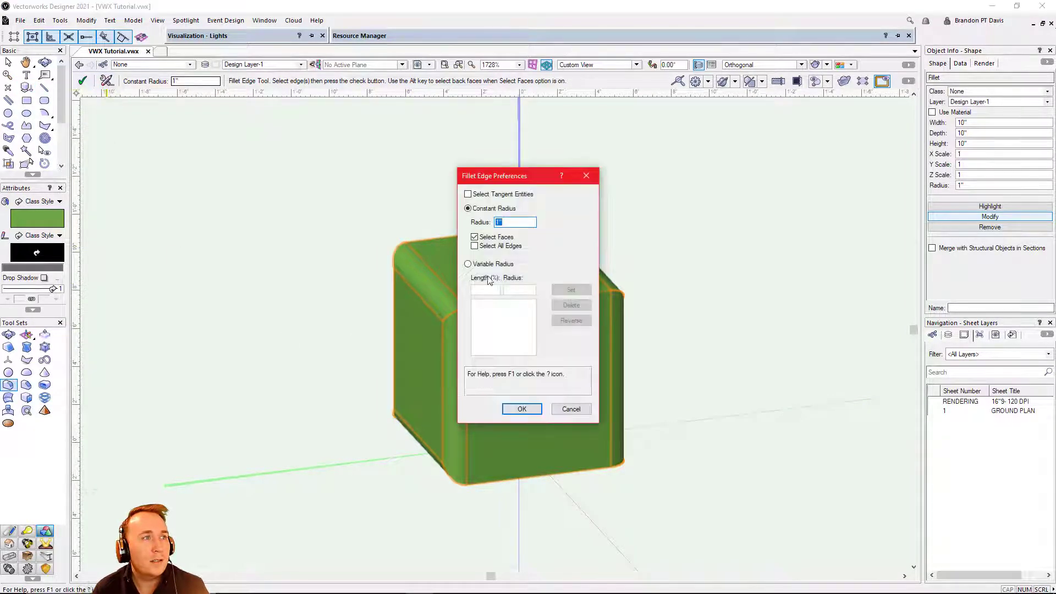
click(475, 247)
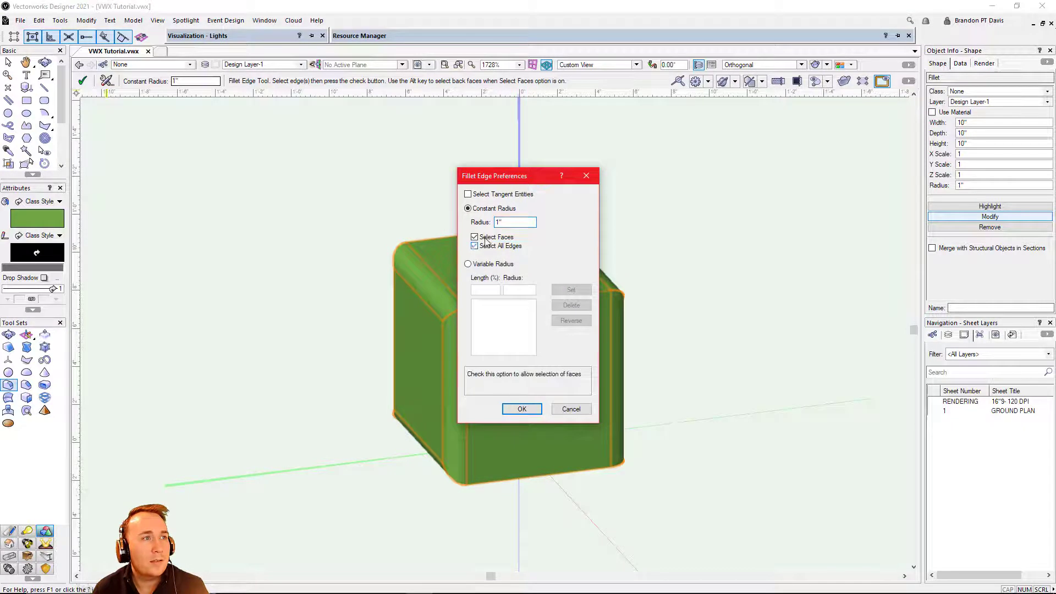
click(507, 410)
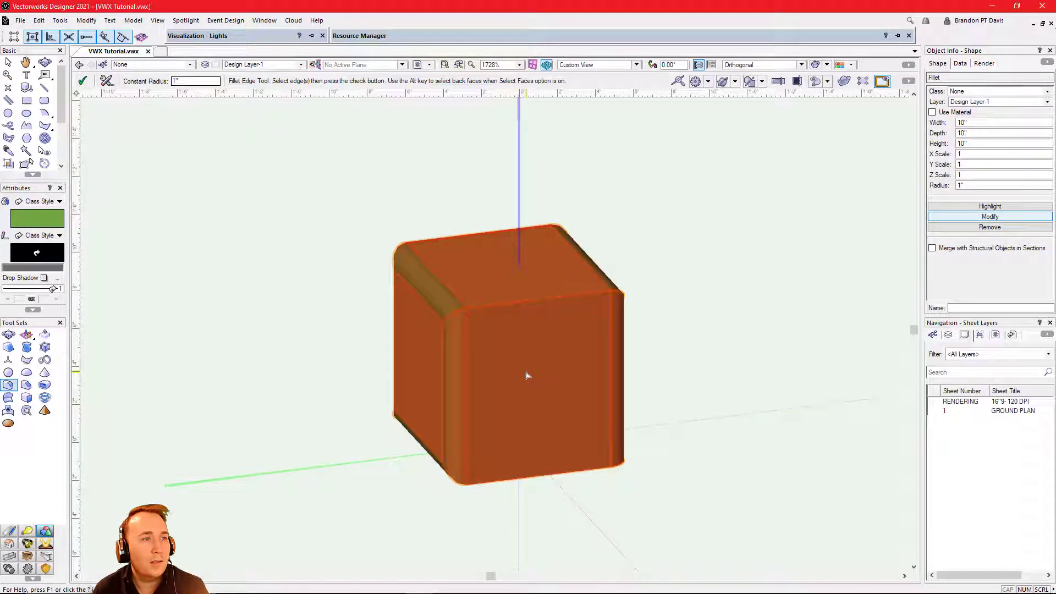
click(83, 80)
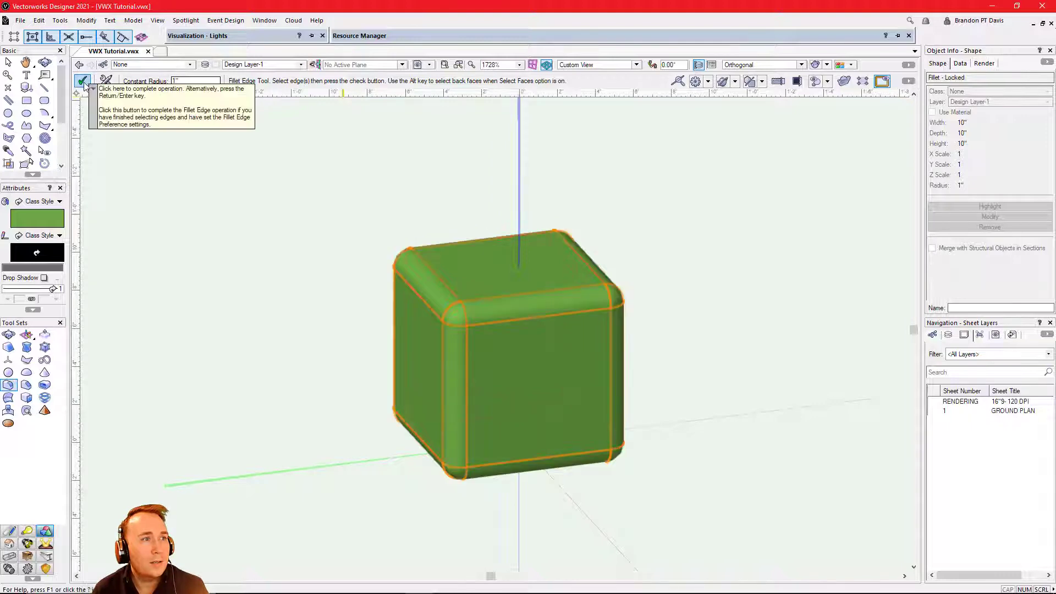
ctrl+middle_drag(697, 459, 435, 422)
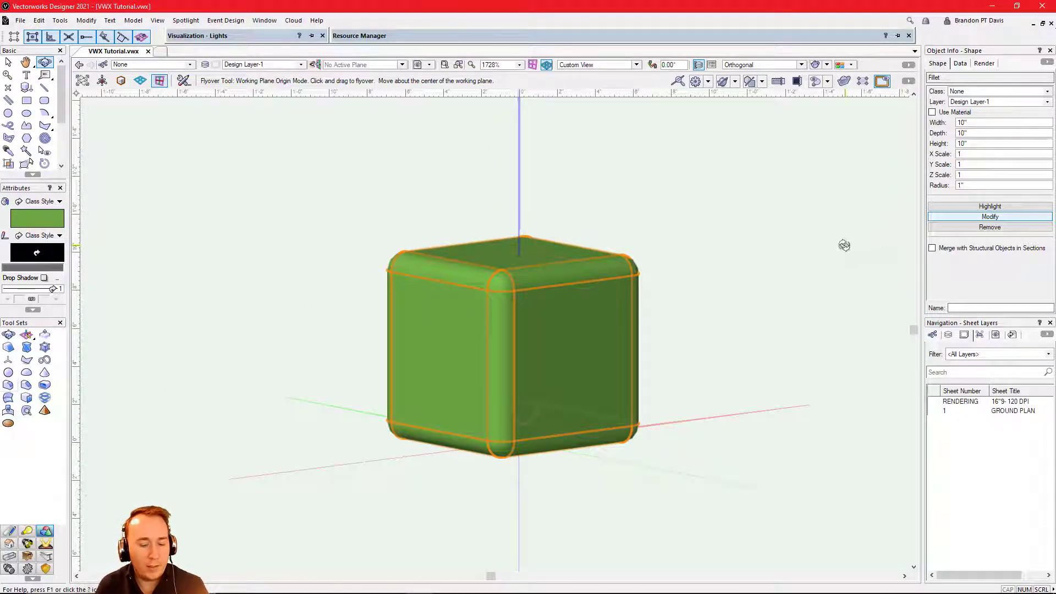
Undo the cube's fillets and chamfer the two front top edges and the vertical edge between them at a 1" setback
key(ctrl+z)
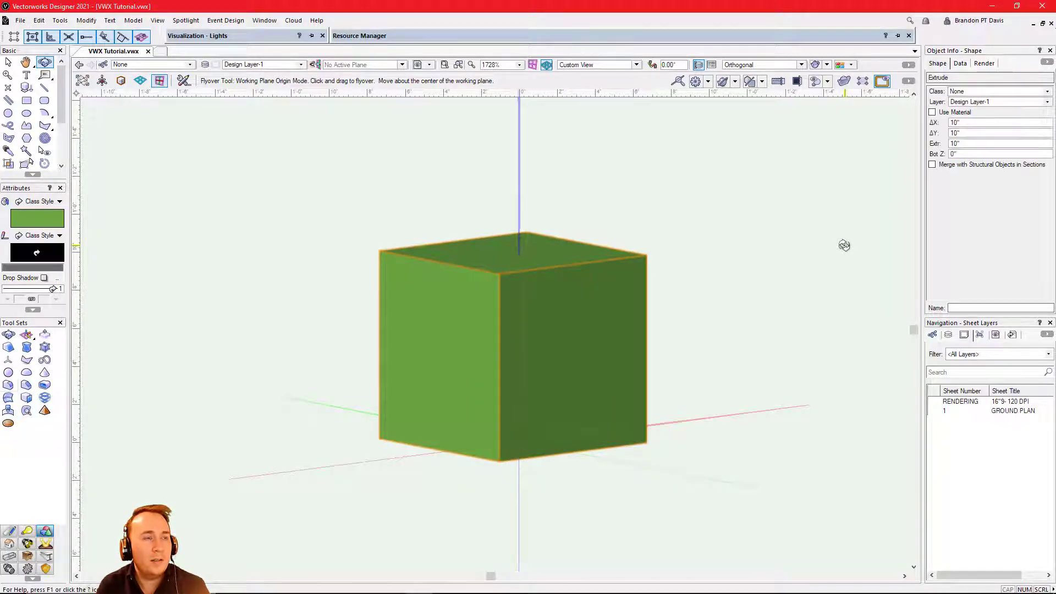
drag(670, 307, 405, 315)
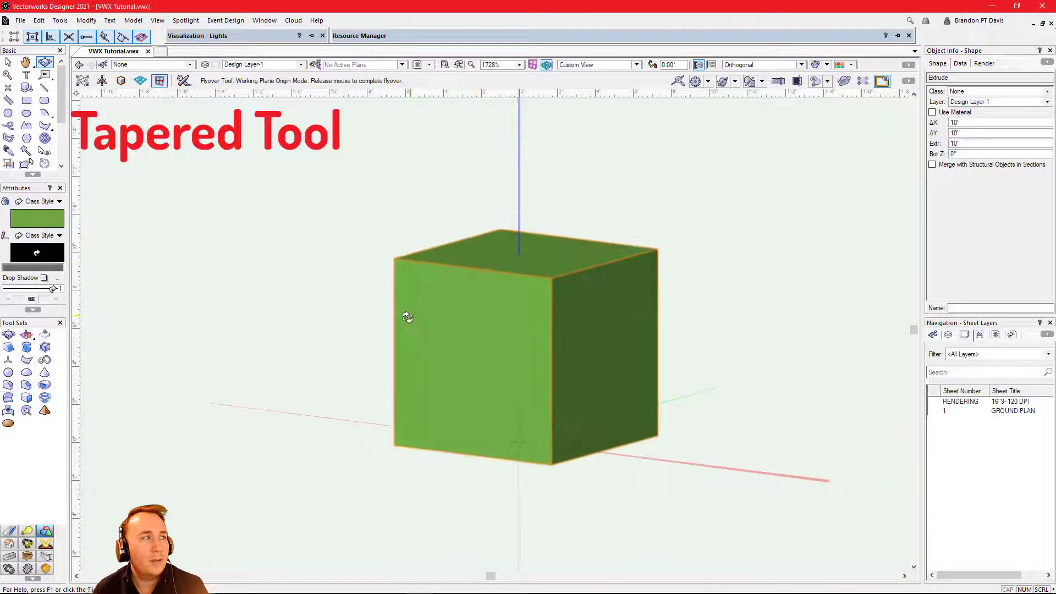
click(27, 385)
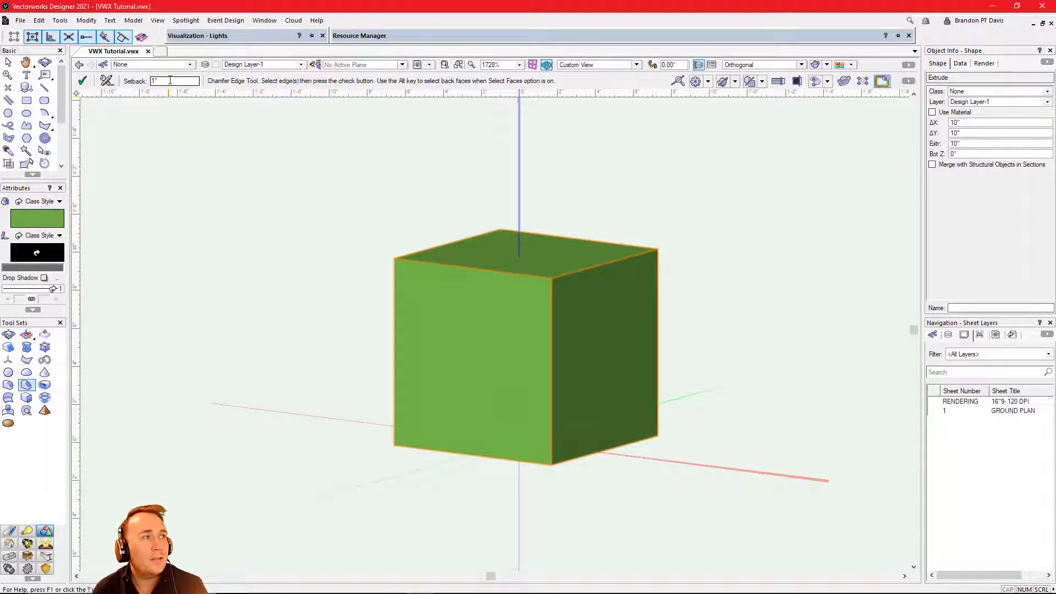
click(495, 272)
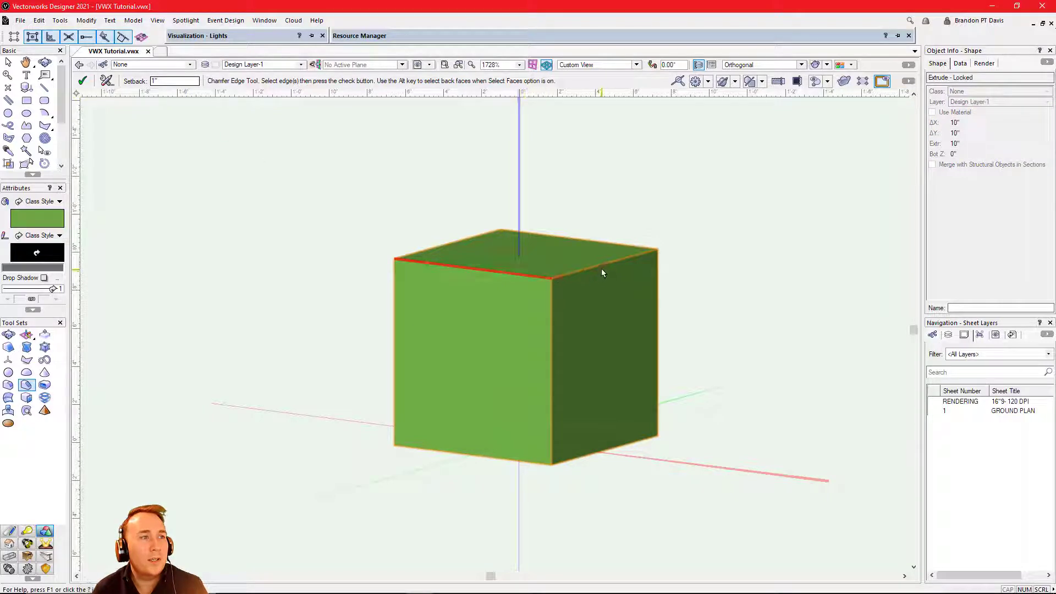
click(605, 264)
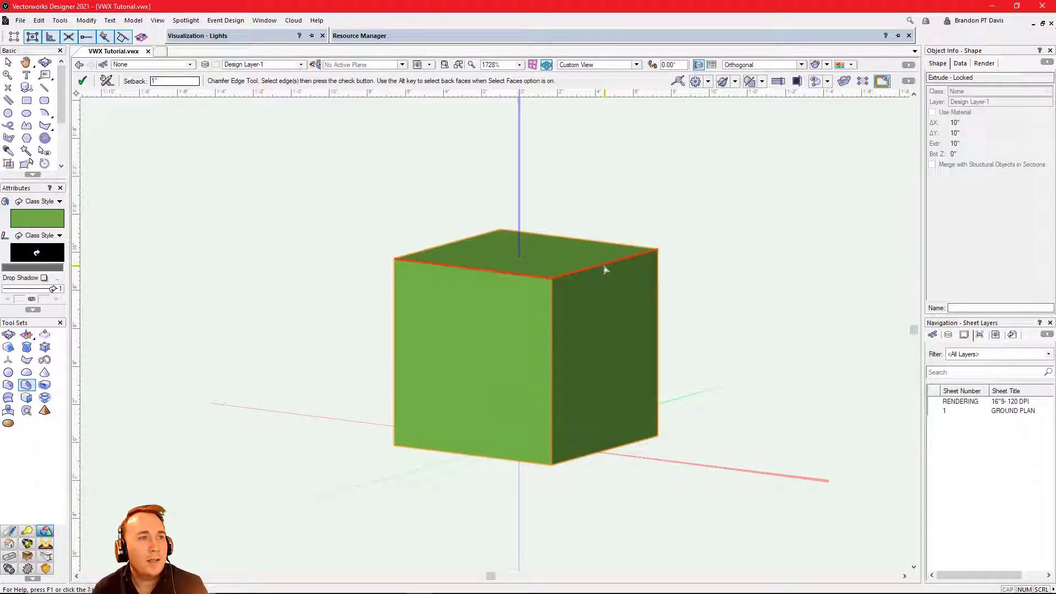
click(553, 326)
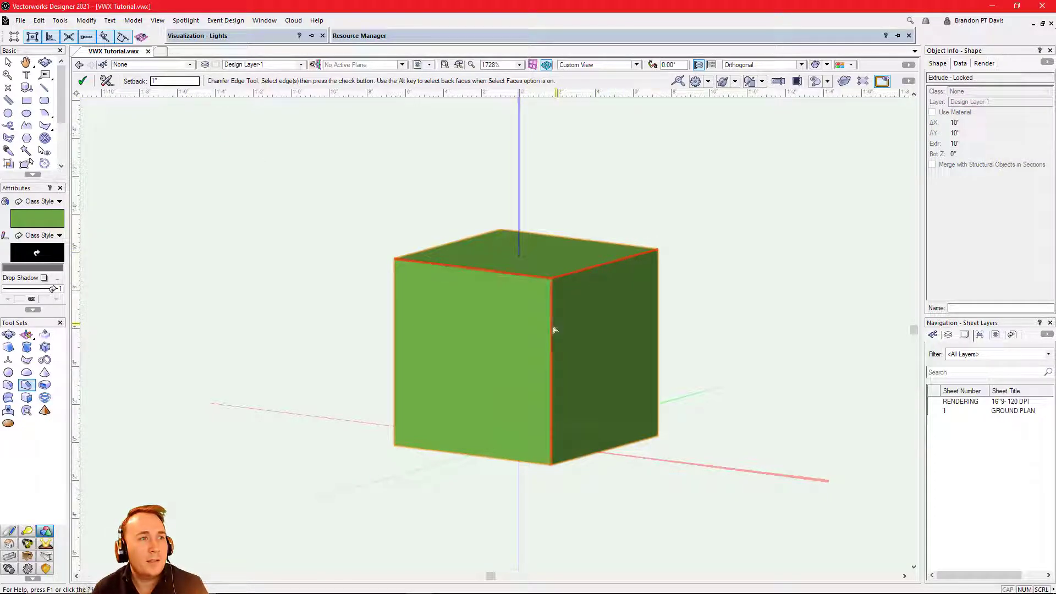
click(82, 81)
scroll(586, 309, up, 2)
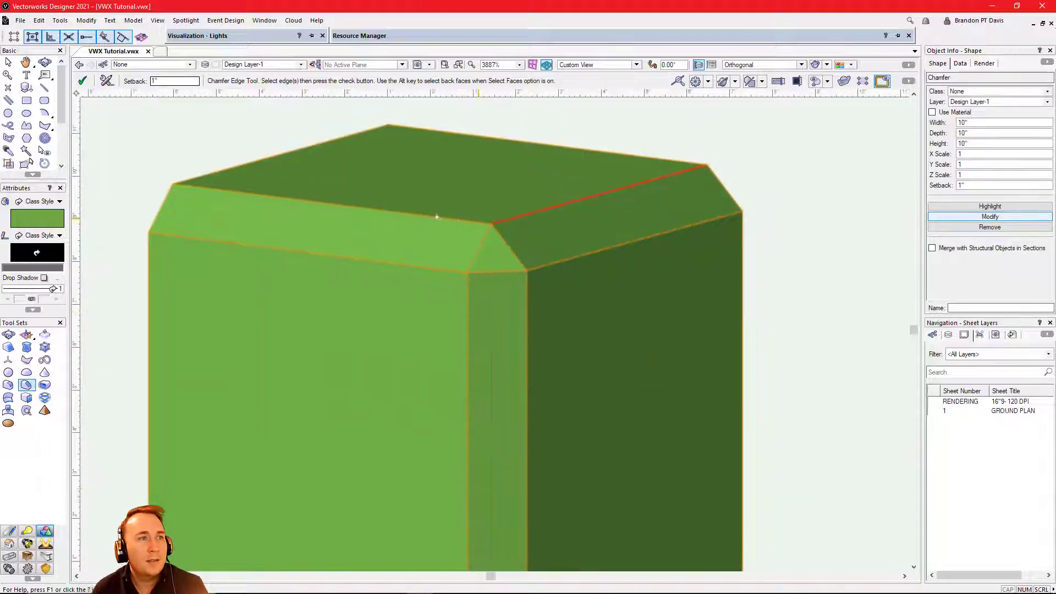
scroll(404, 220, down, 2)
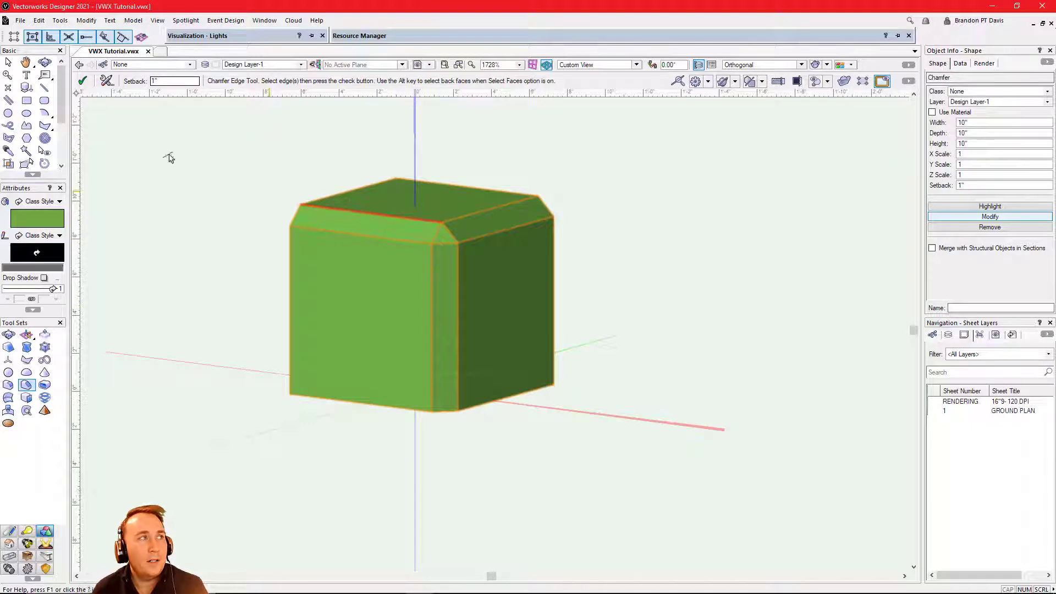
Set the chamfer's setback to .5" on the green cube, leaving the Chamfer Edge preferences as they are
click(106, 81)
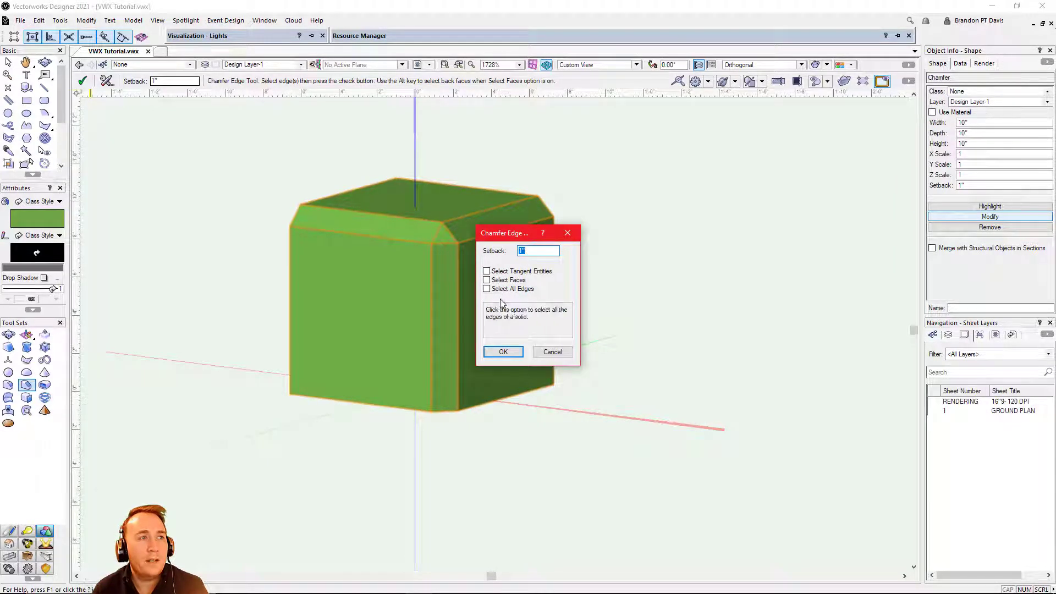
click(504, 352)
double_click(974, 185)
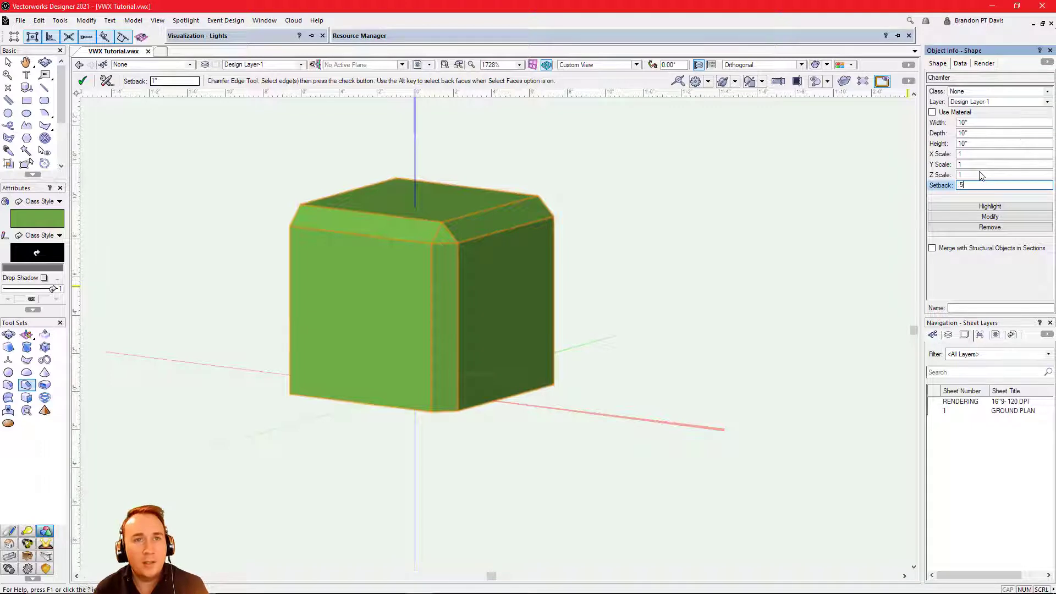
key(Return)
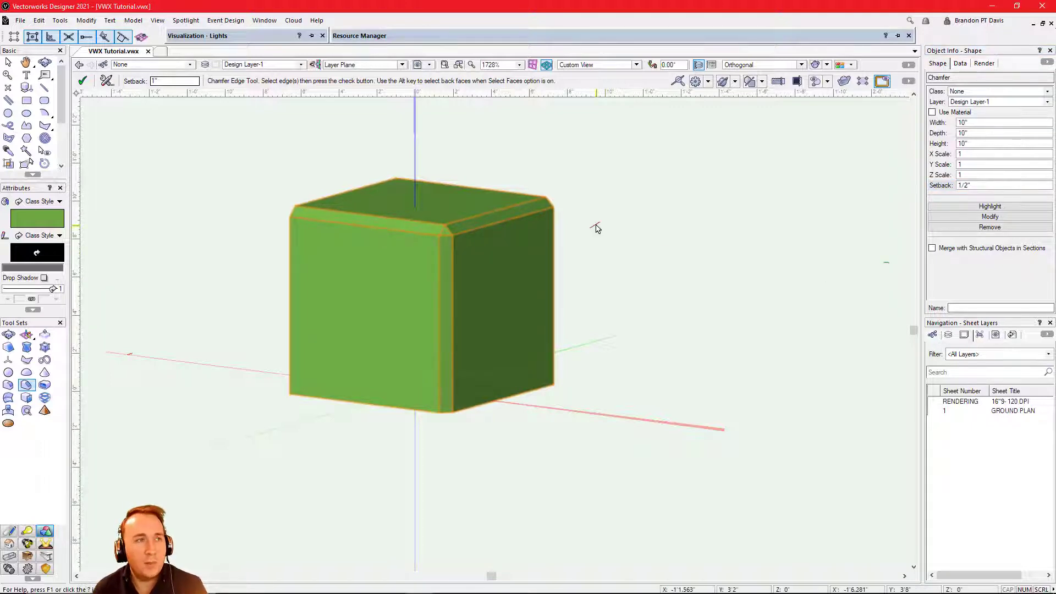
key(x)
key(x)
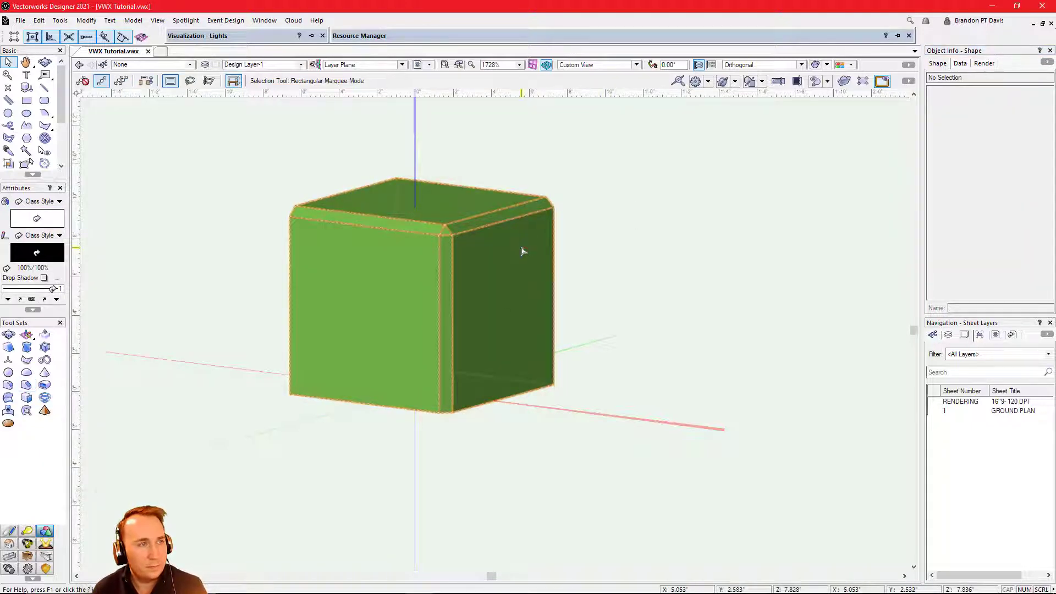
click(524, 251)
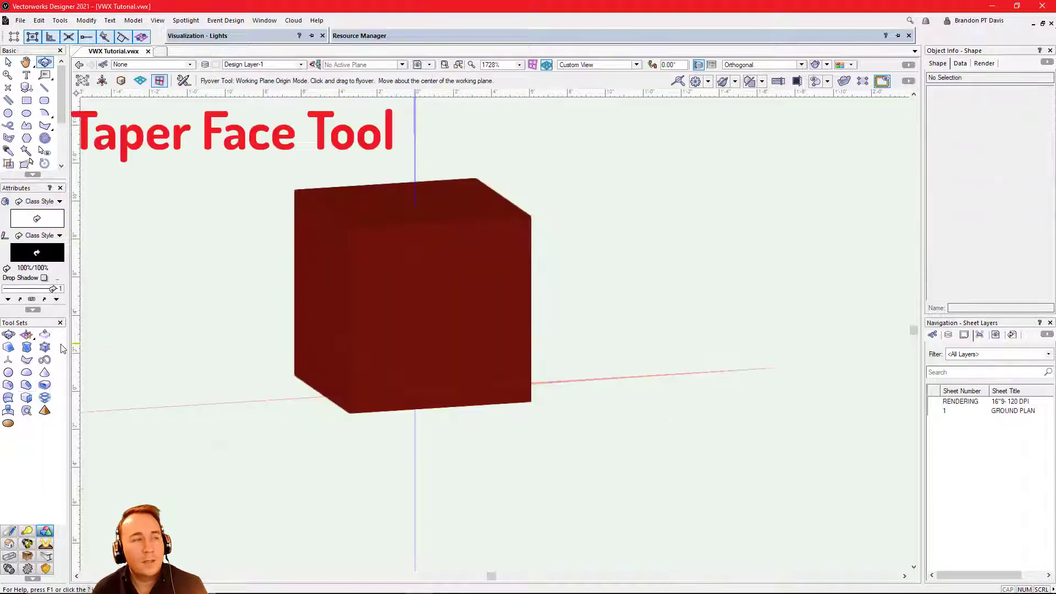
Taper the red cube's top face downward away from its left face in Tangent Faces mode, entering an exact taper angle
click(9, 347)
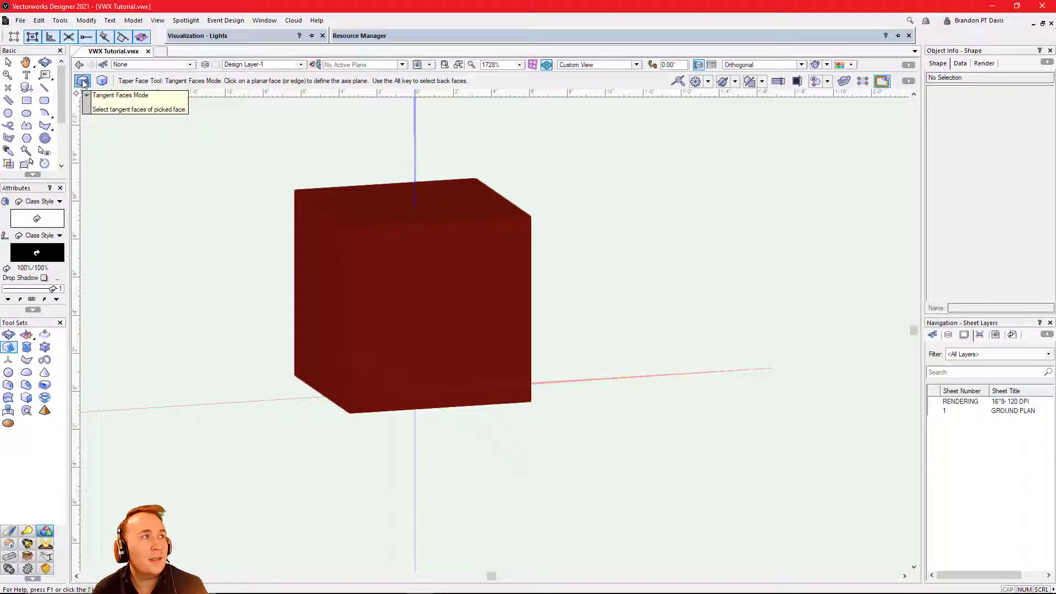
click(328, 292)
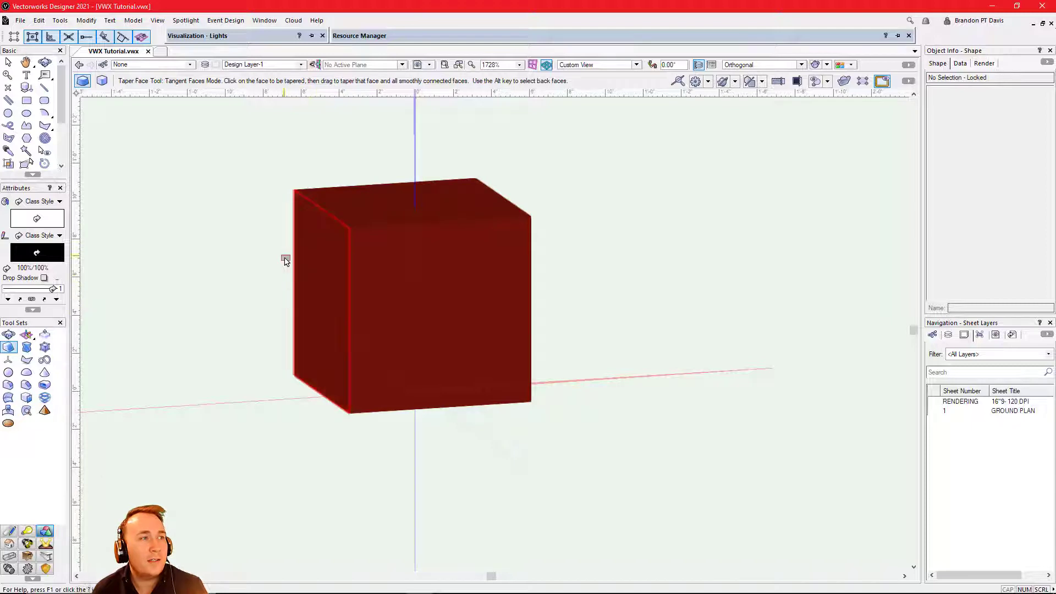
click(371, 211)
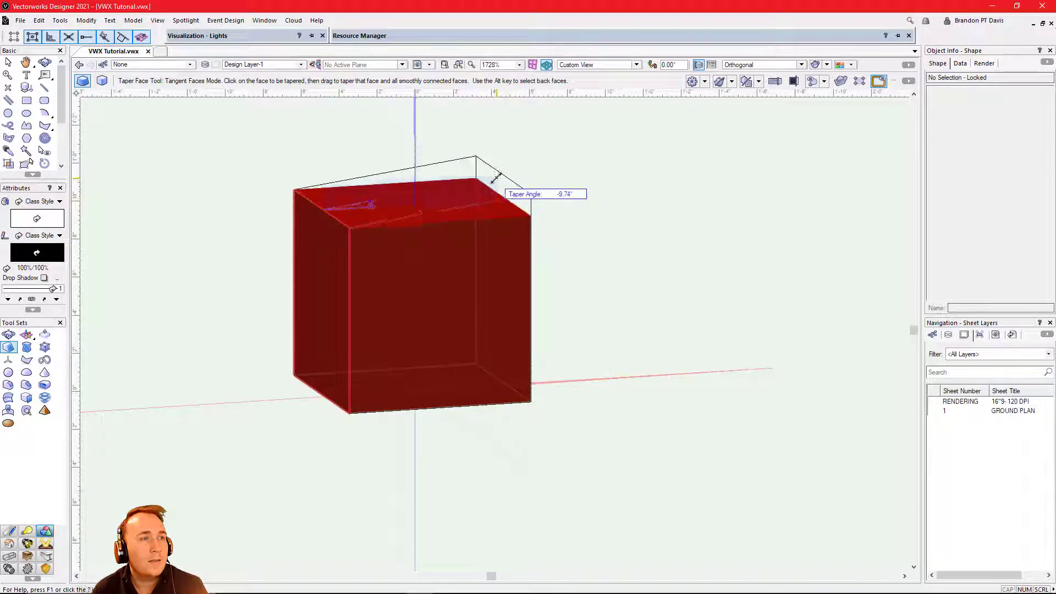
scroll(513, 159, down, 3)
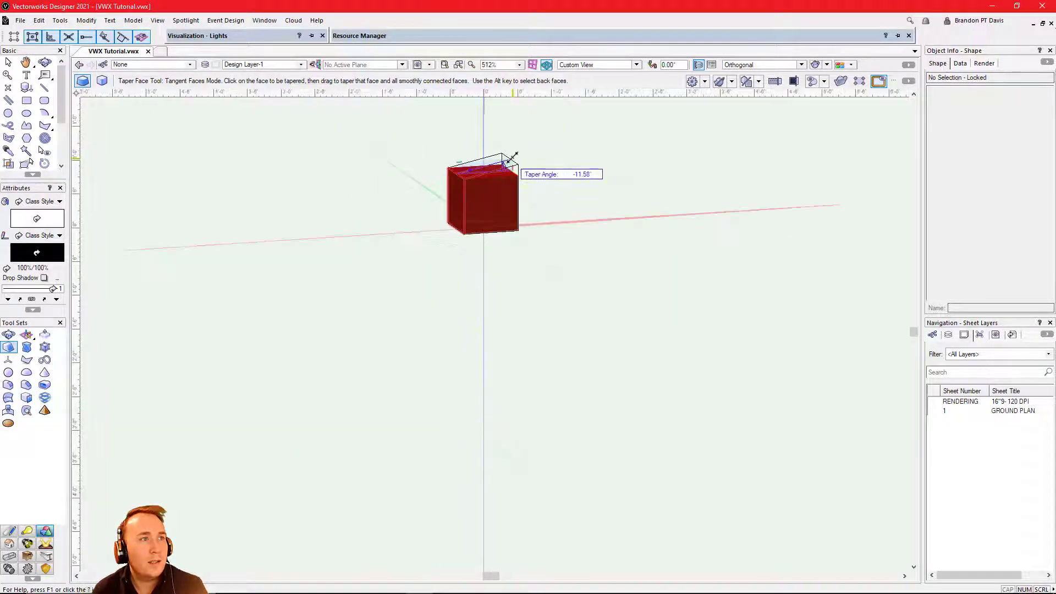
scroll(513, 152, up, 4)
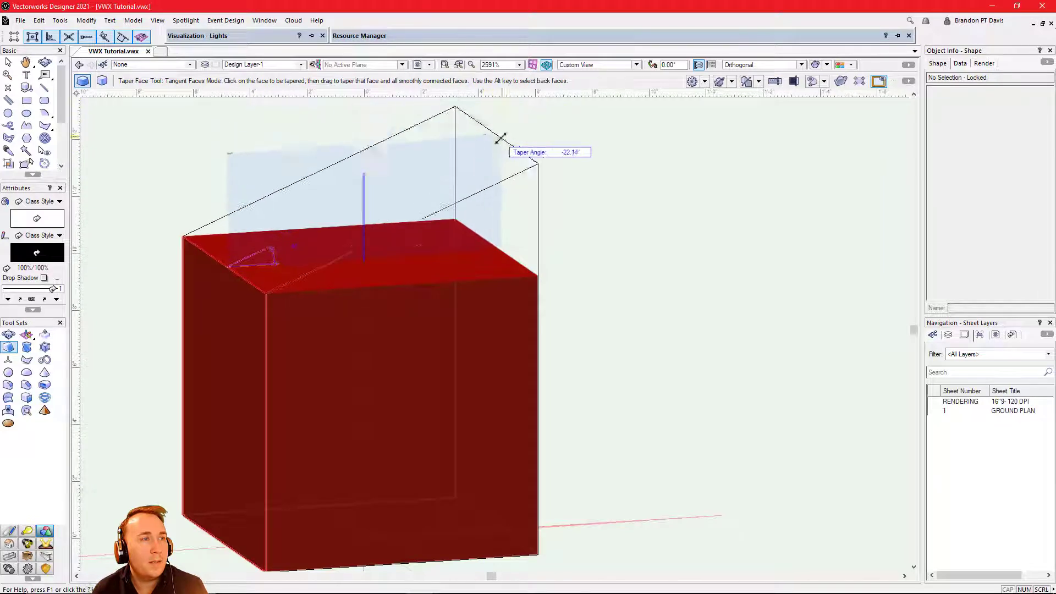
scroll(523, 160, down, 2)
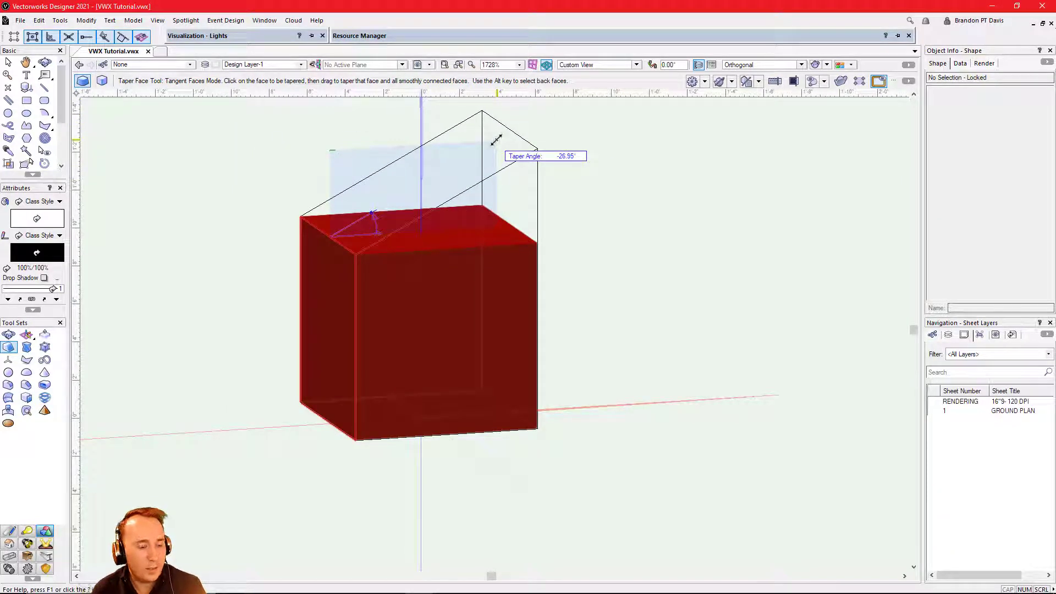
key(Tab)
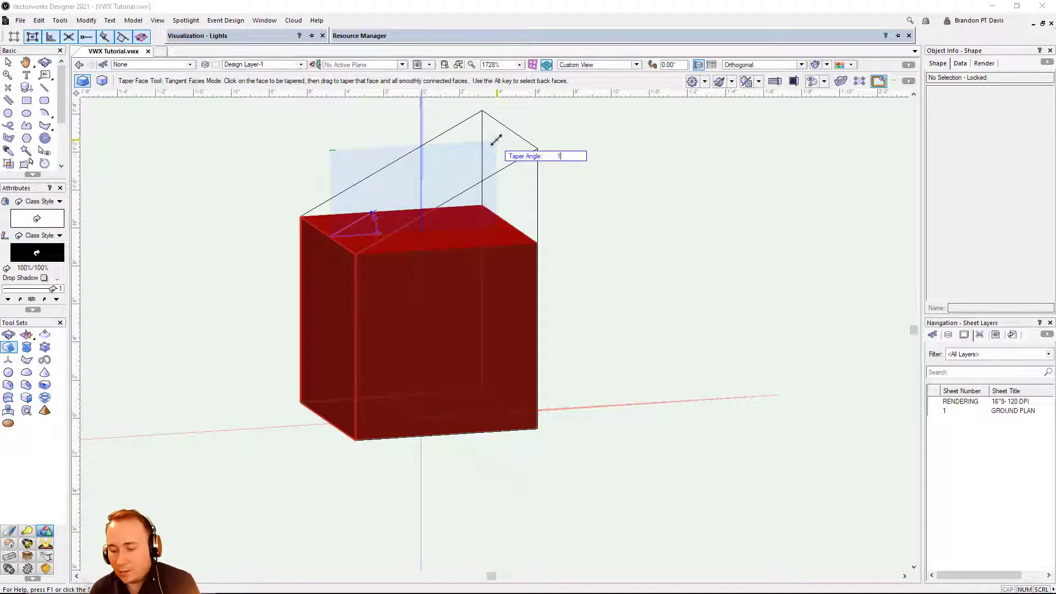
key(Return)
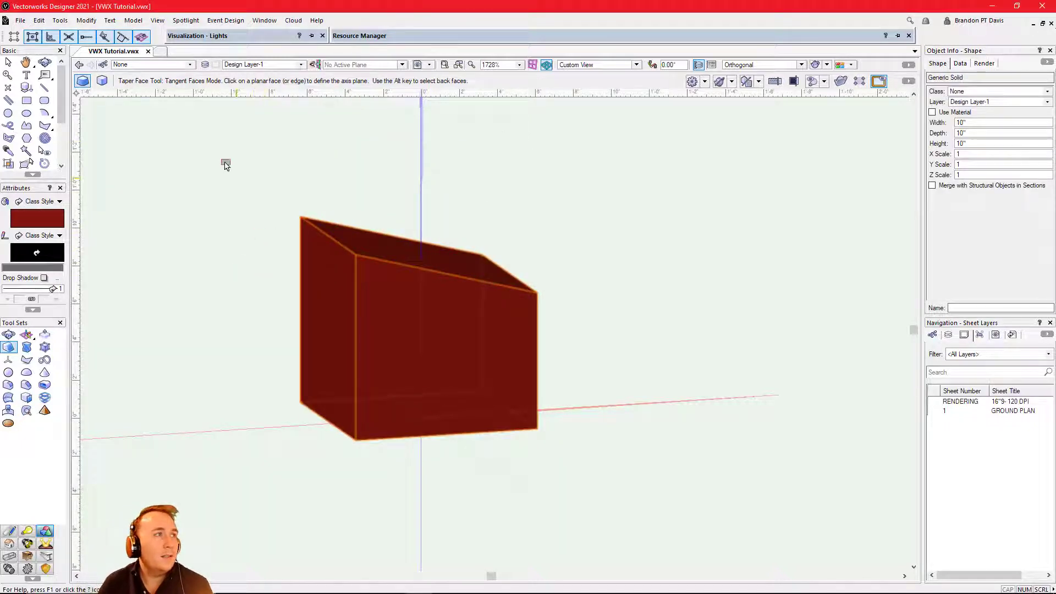
Taper the red solid's front face steeply outward in Picked Face mode, using the sloped top face as the axis plane
click(102, 81)
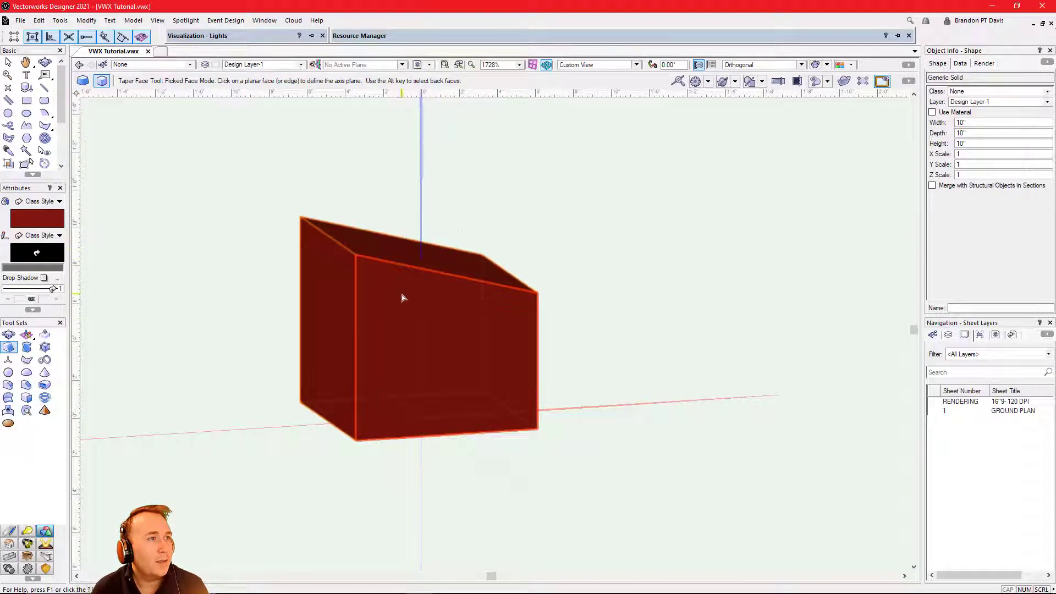
click(391, 243)
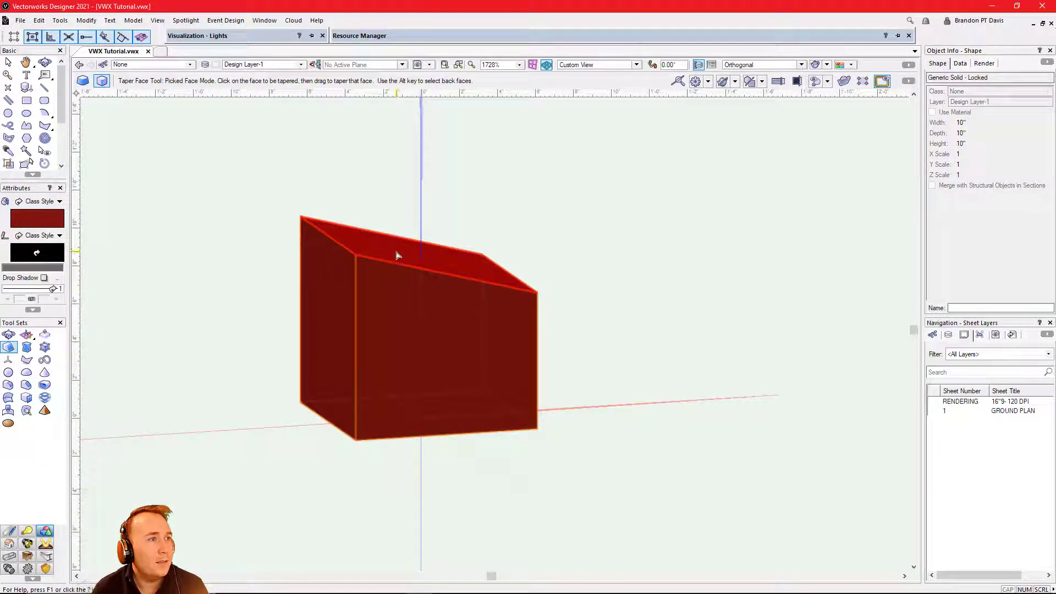
click(373, 275)
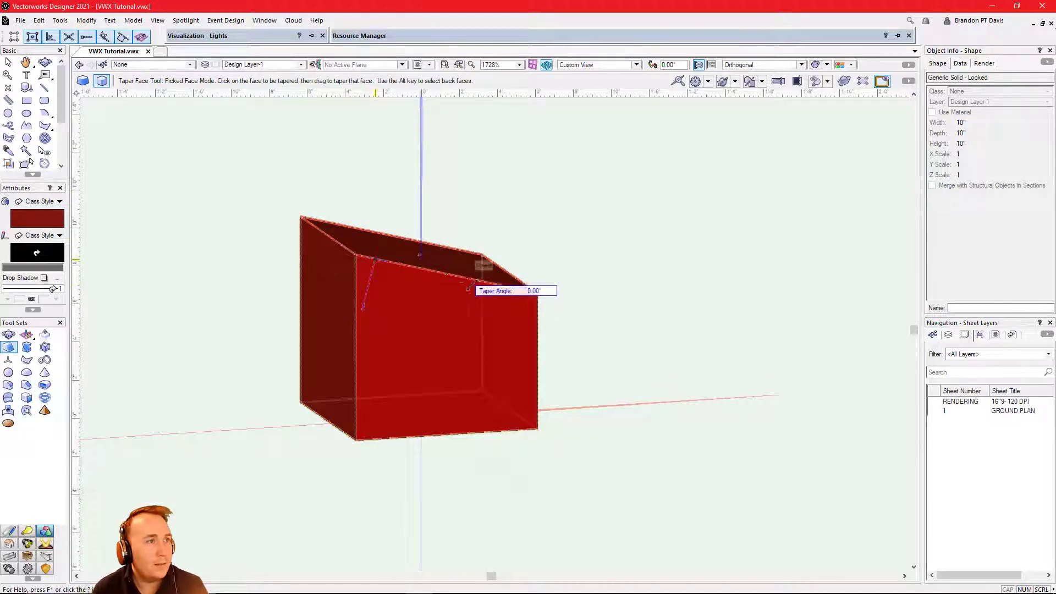
scroll(472, 325, down, 5)
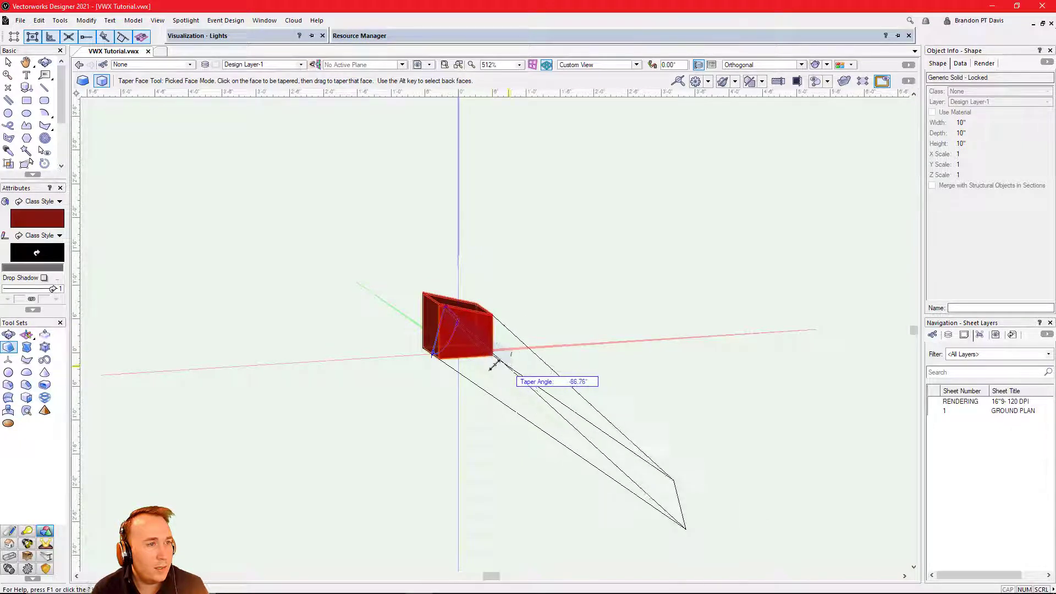
click(504, 366)
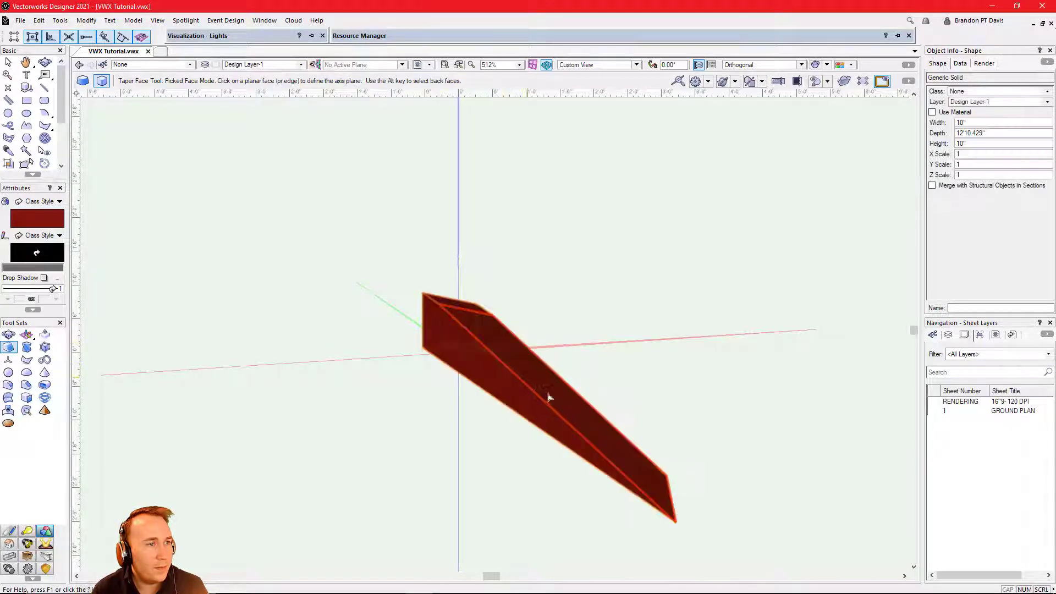
shift+middle_drag(663, 446, 626, 494)
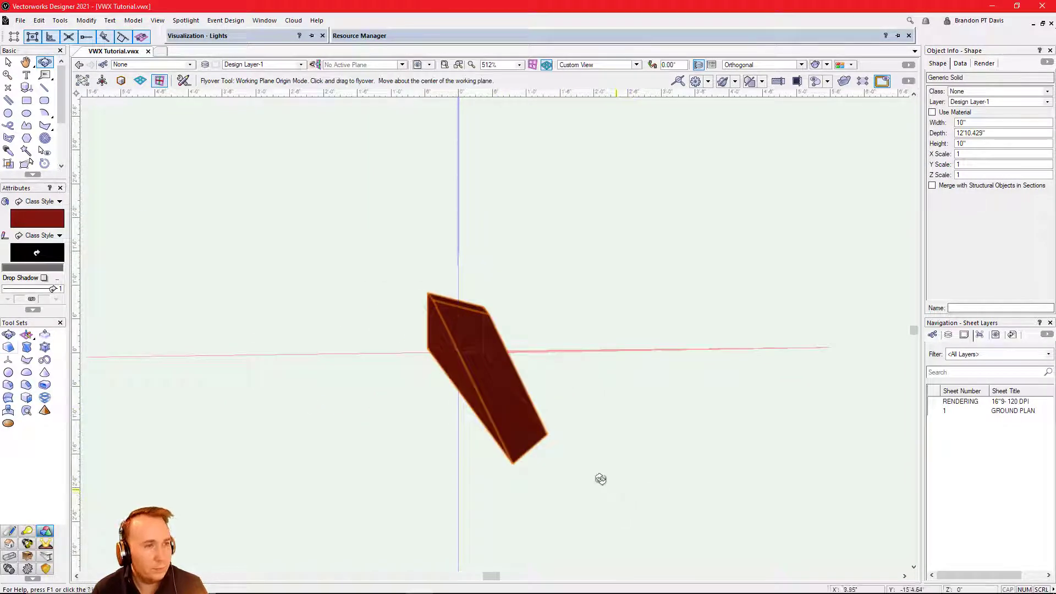
key(x)
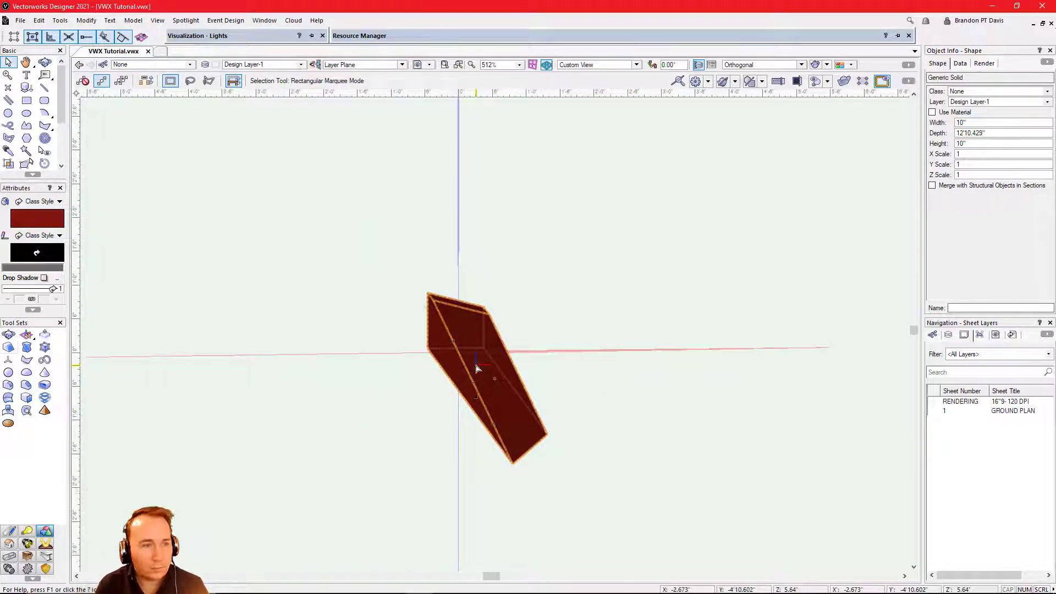
Undo both face tapers on the red solid
key(ctrl+z)
key(ctrl+z)
key(ctrl+z)
key(ctrl+z)
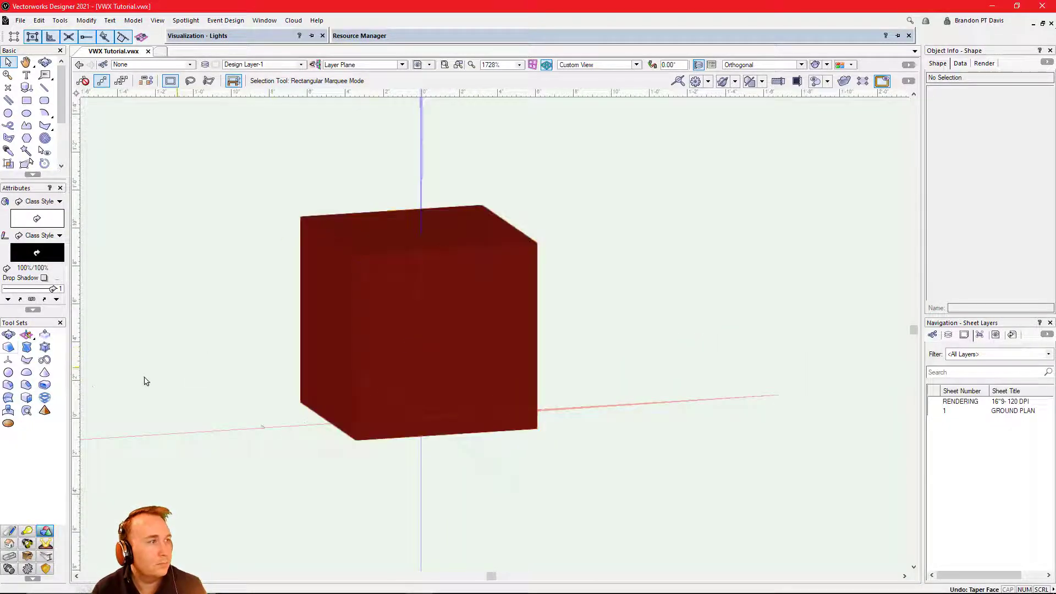
key(ctrl+z)
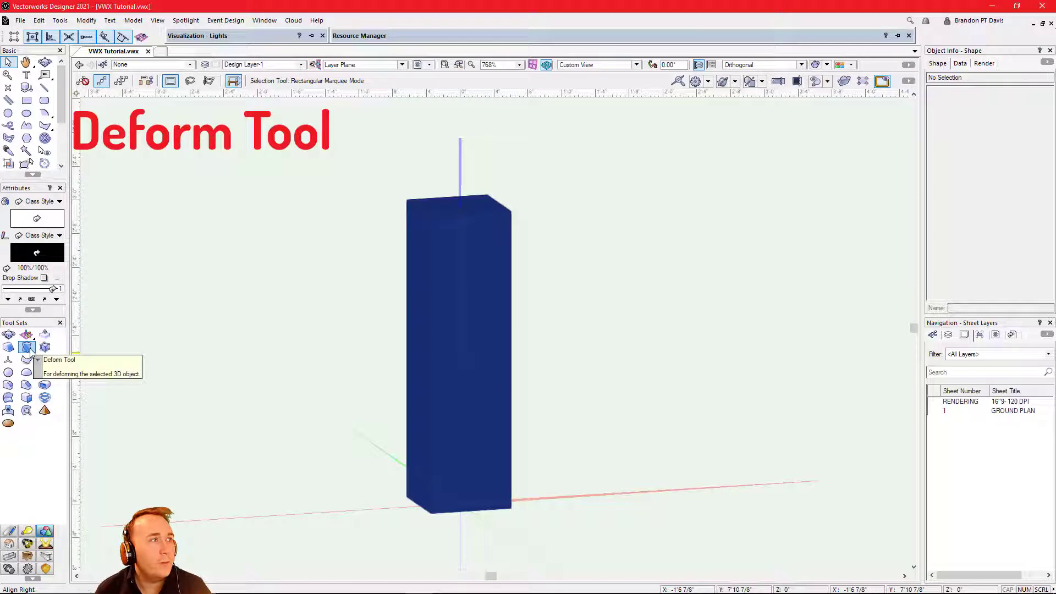
Twist the blue column a quarter turn clockwise about its centre in Twist Solid mode, working from the top view
click(27, 351)
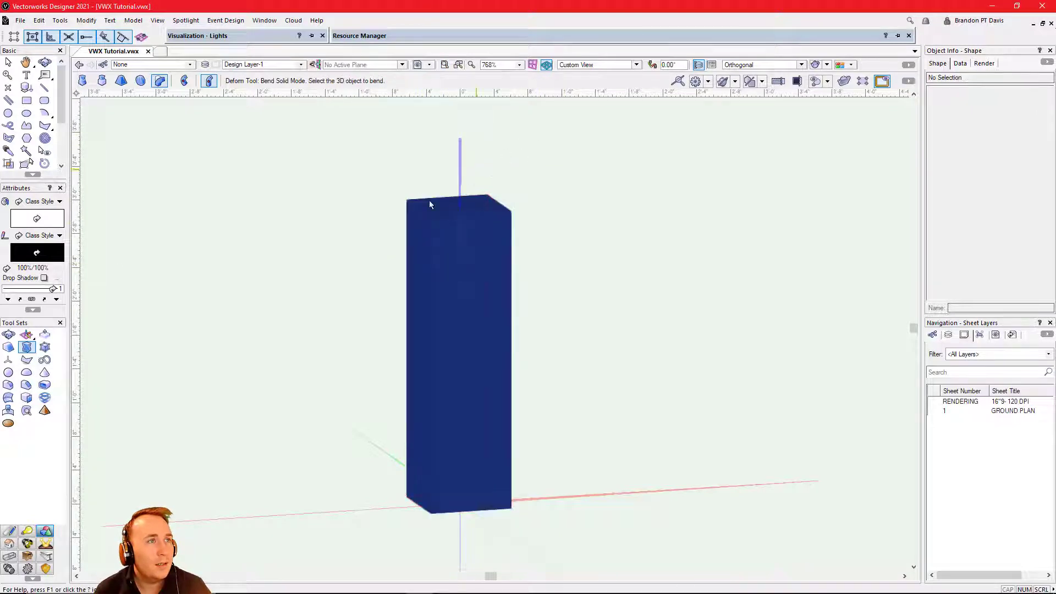
click(597, 65)
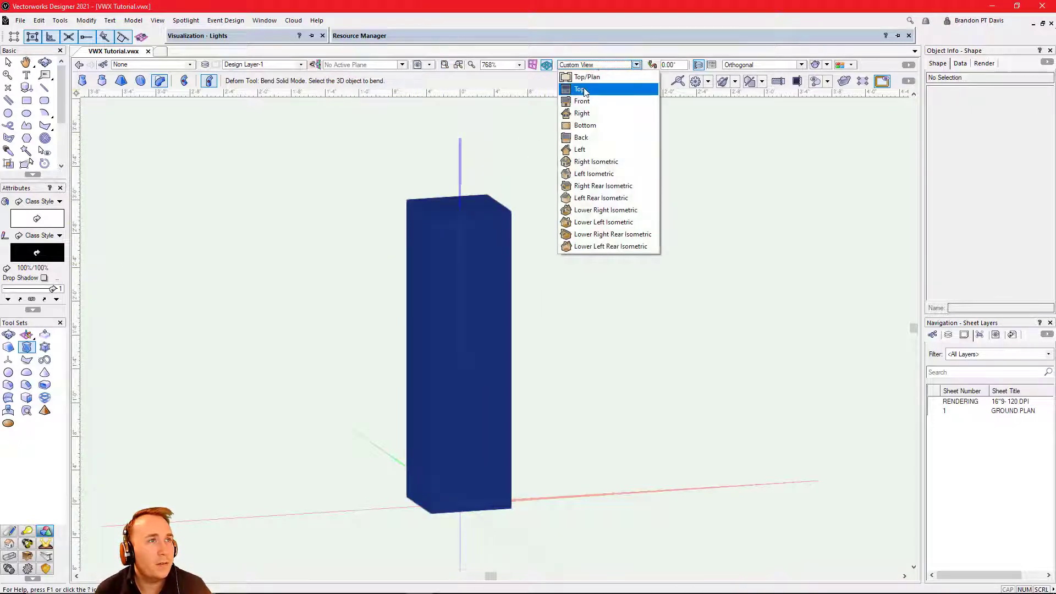
click(585, 91)
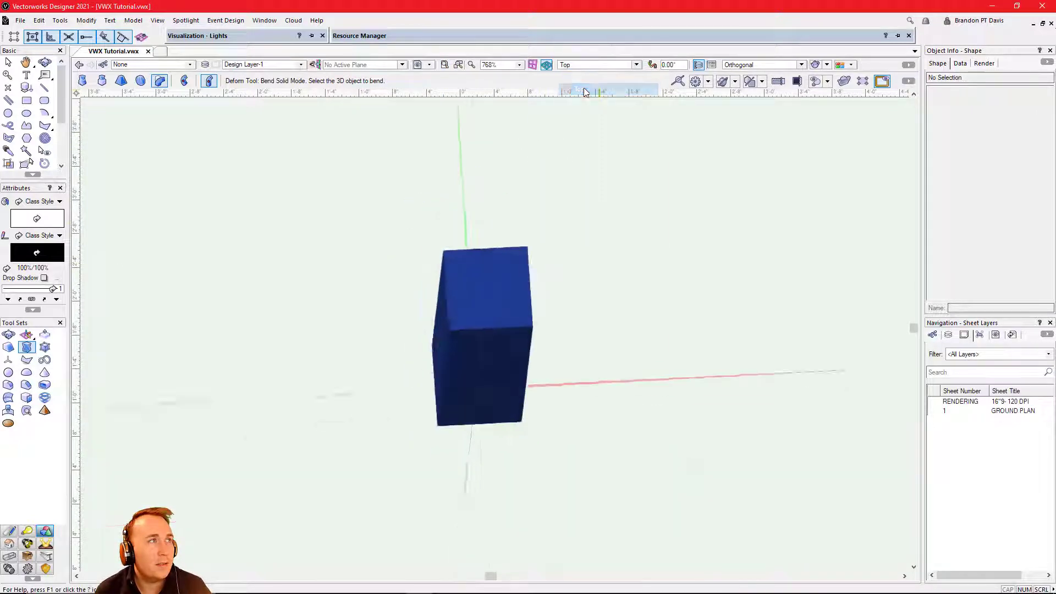
click(84, 81)
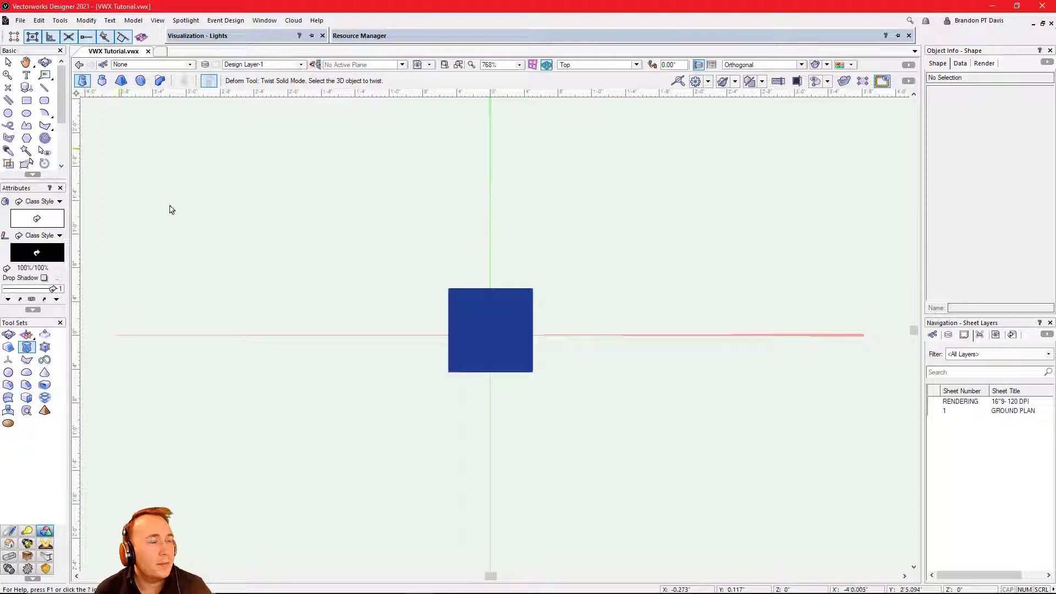
click(484, 324)
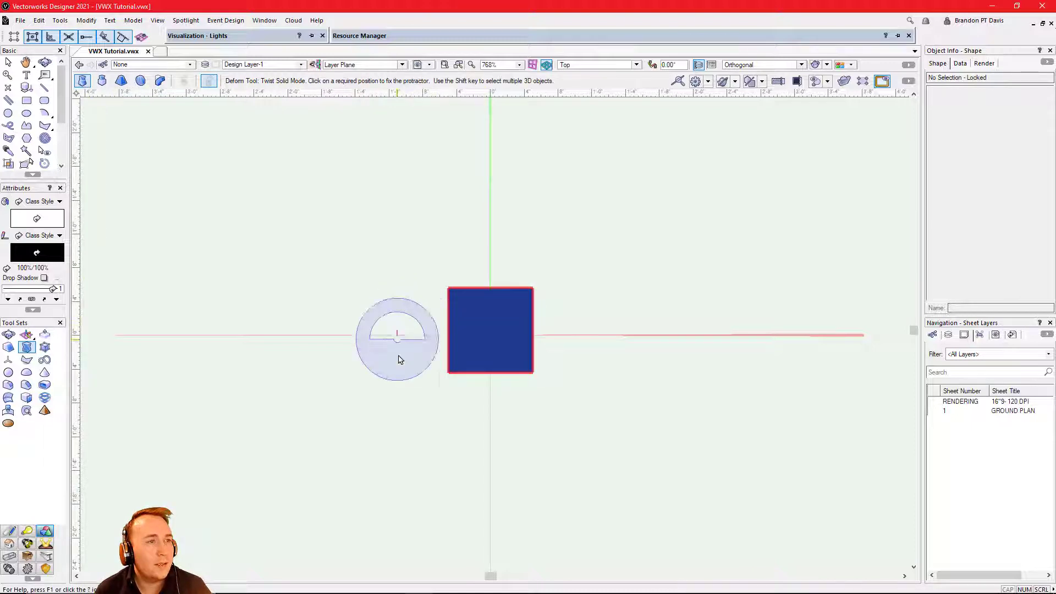
click(491, 331)
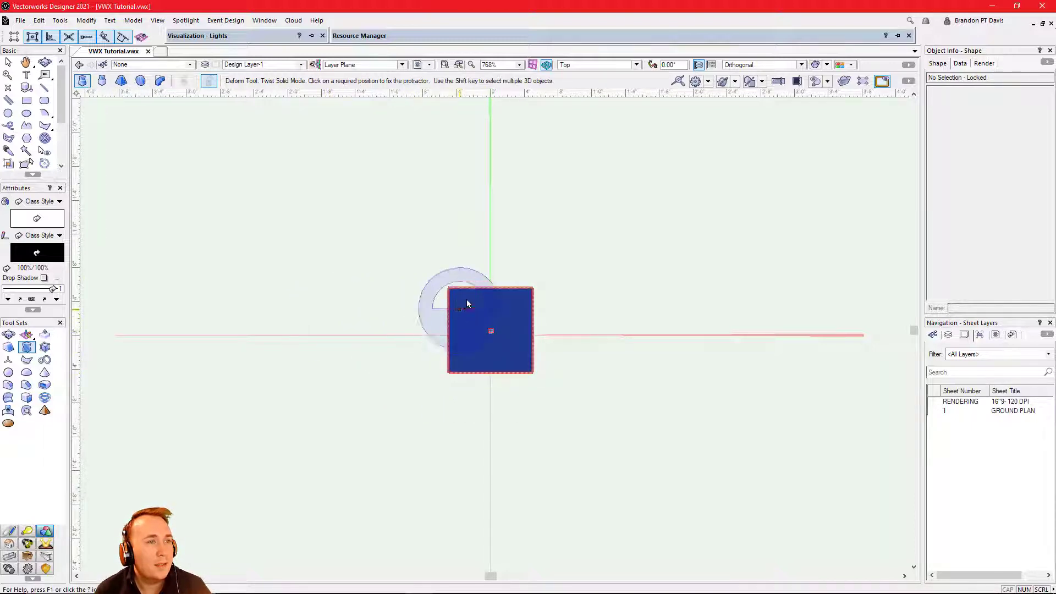
click(492, 332)
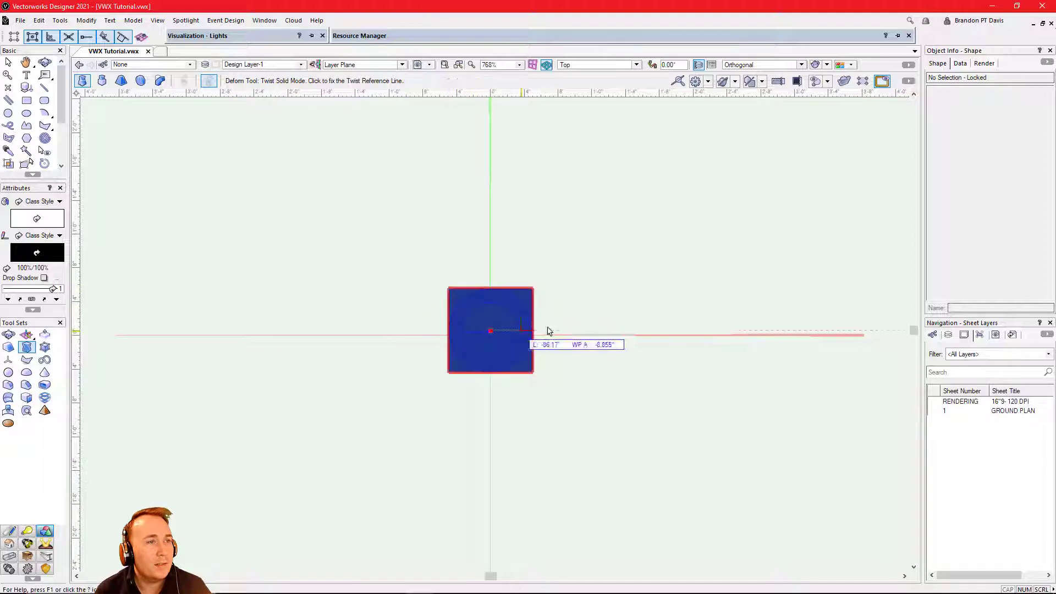
click(660, 331)
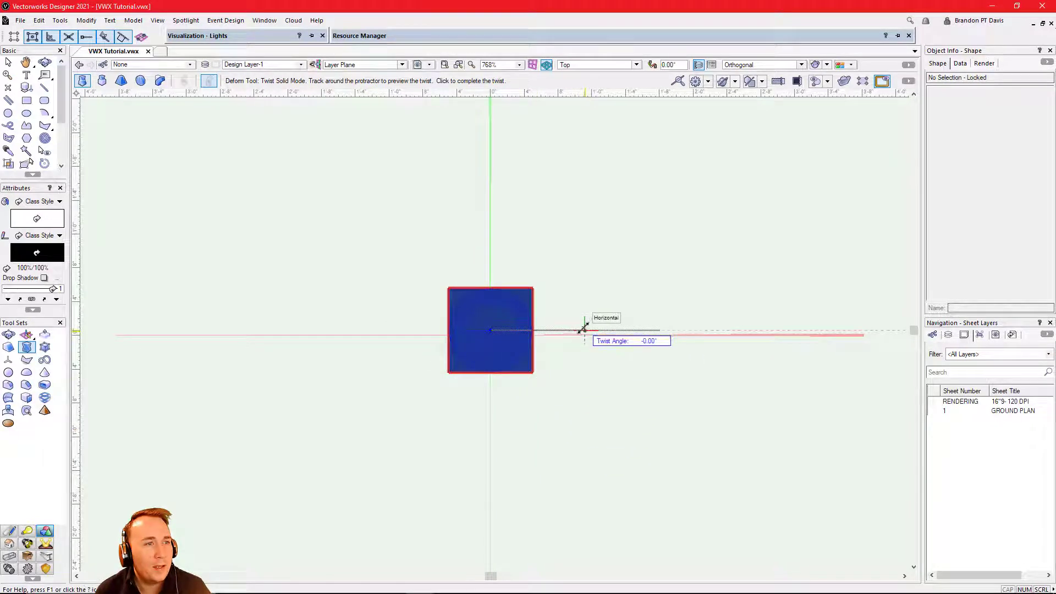
click(492, 431)
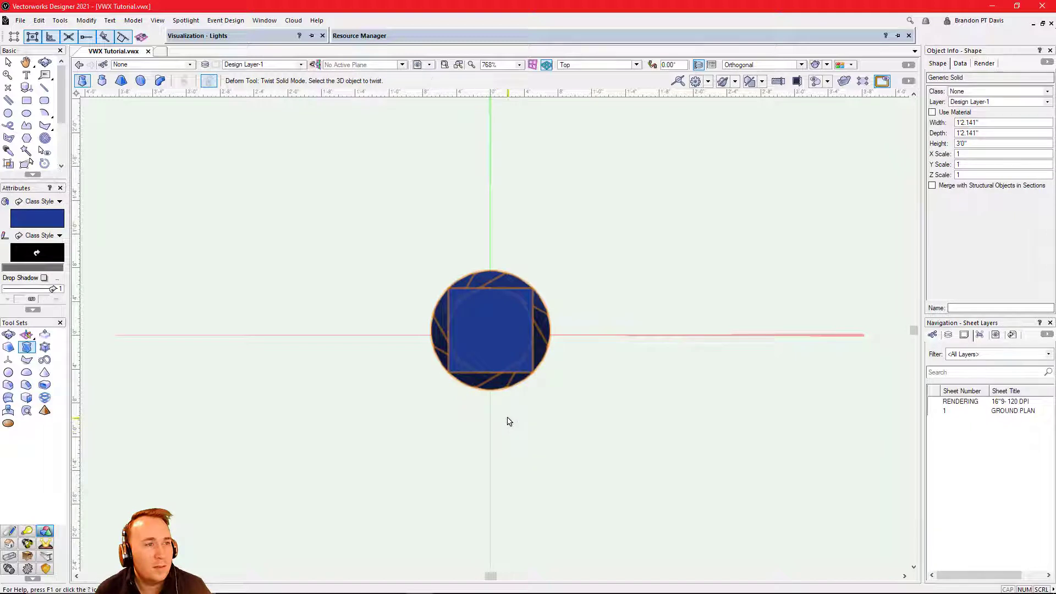
Set the twisted blue column's height to 6'
key(shift+c)
drag(549, 434, 565, 355)
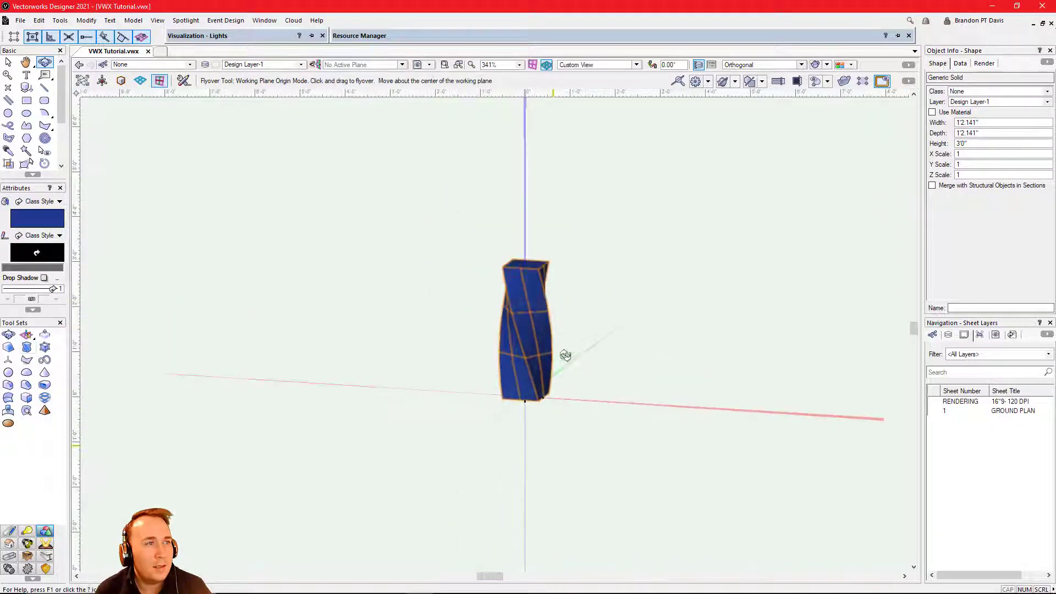
scroll(565, 355, up, 3)
key(x)
click(599, 422)
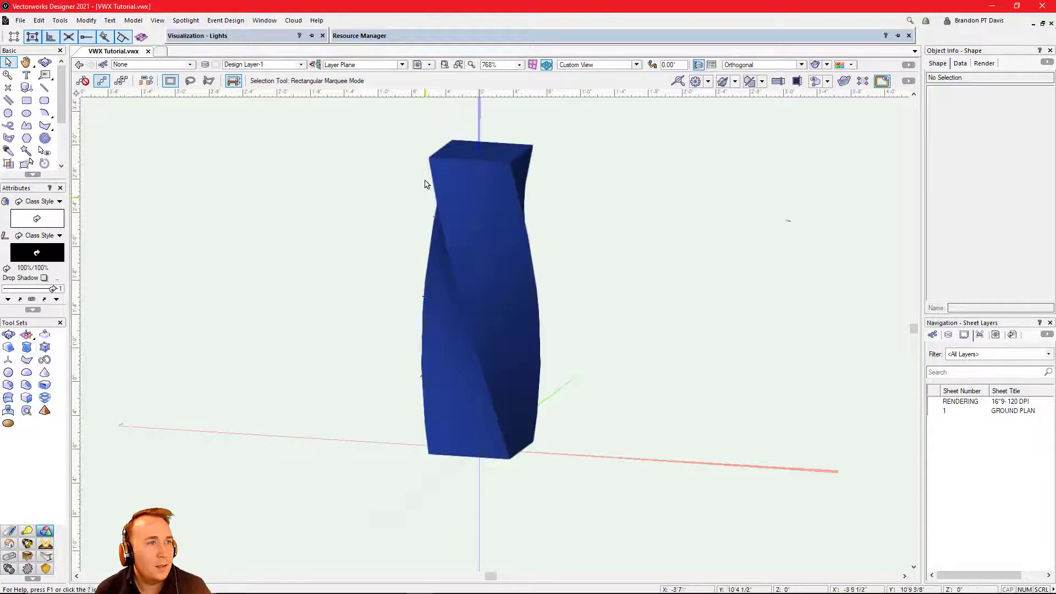
click(487, 295)
scroll(448, 401, down, 2)
scroll(436, 389, up, 2)
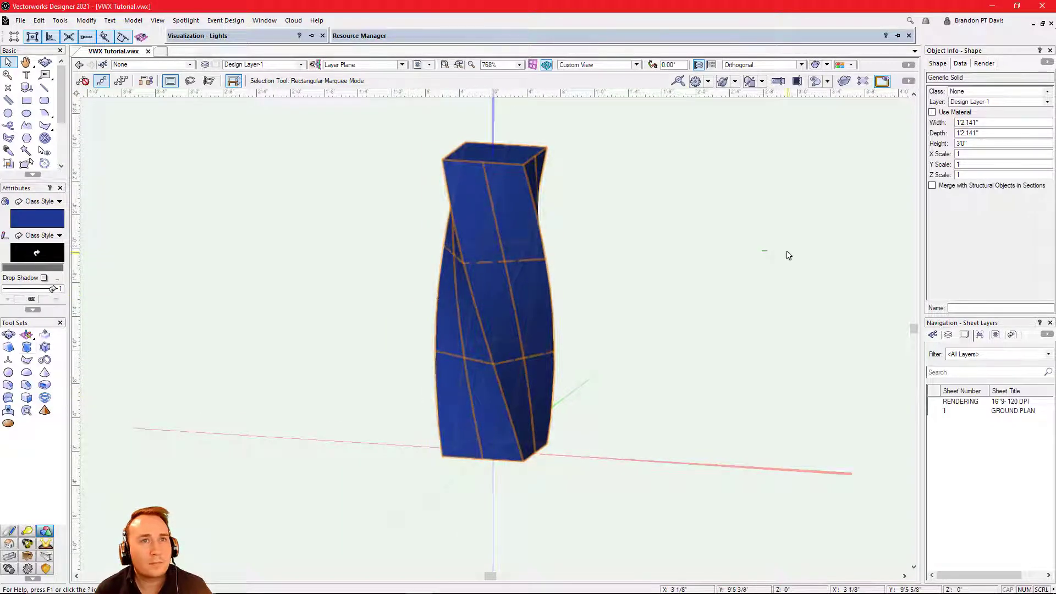
click(978, 146)
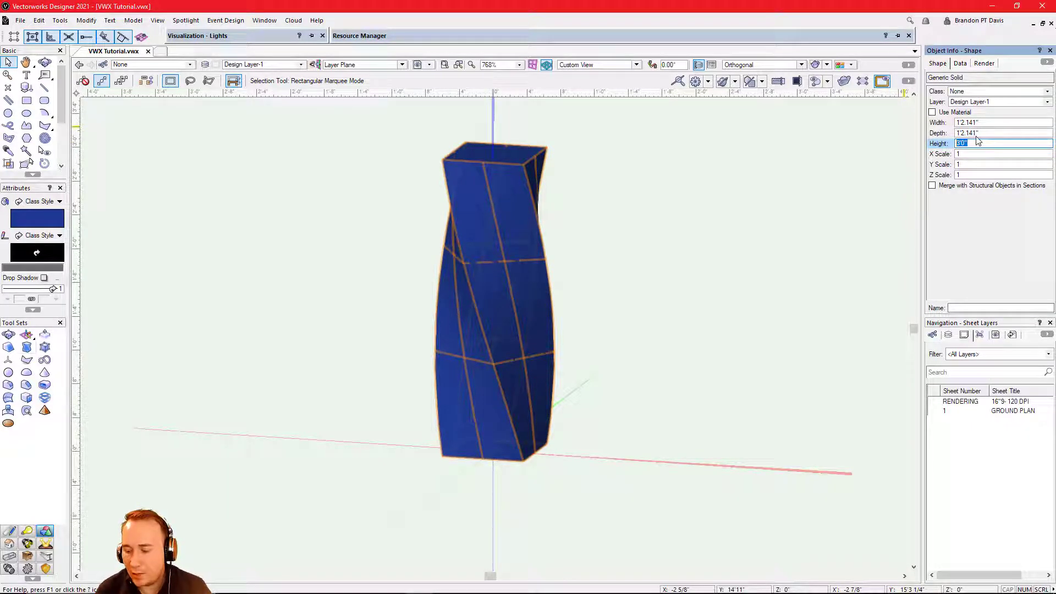
text(6)
key(Return)
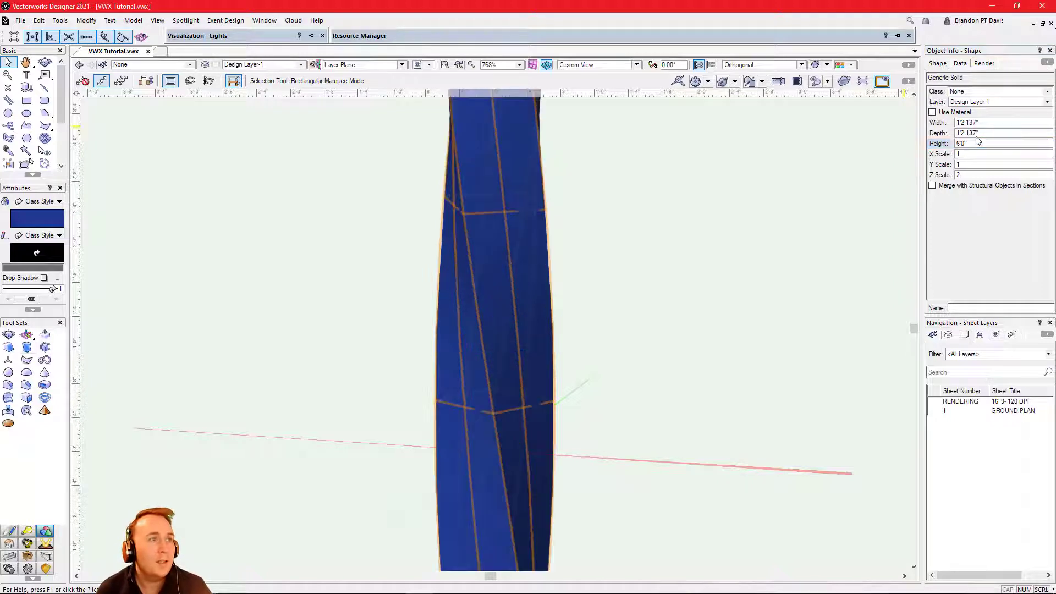
Move the twisted column in the front view so the centre of its base sits on the origin
scroll(723, 186, down, 1)
click(600, 64)
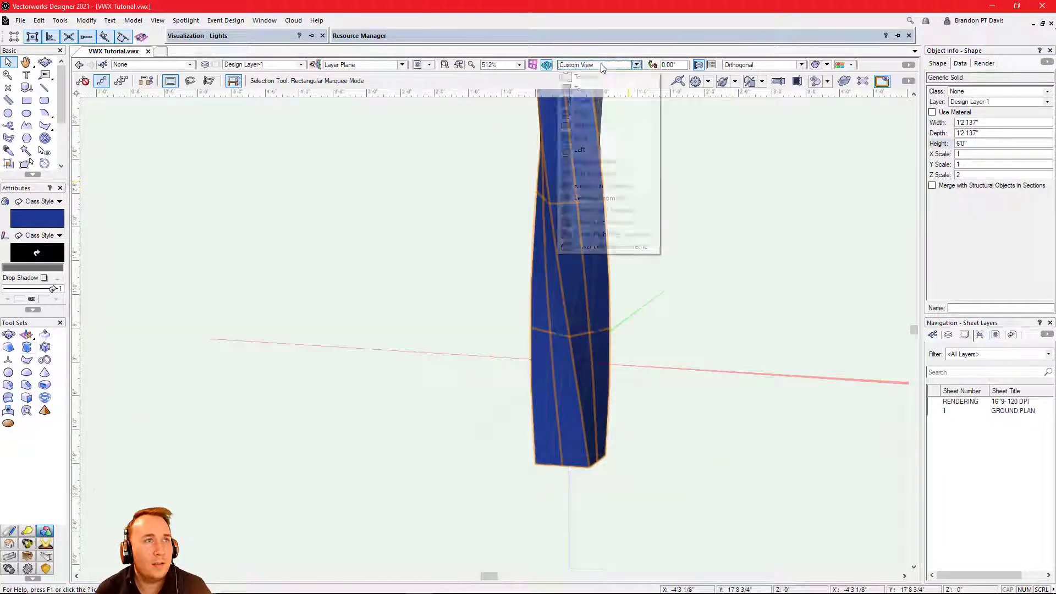
click(583, 101)
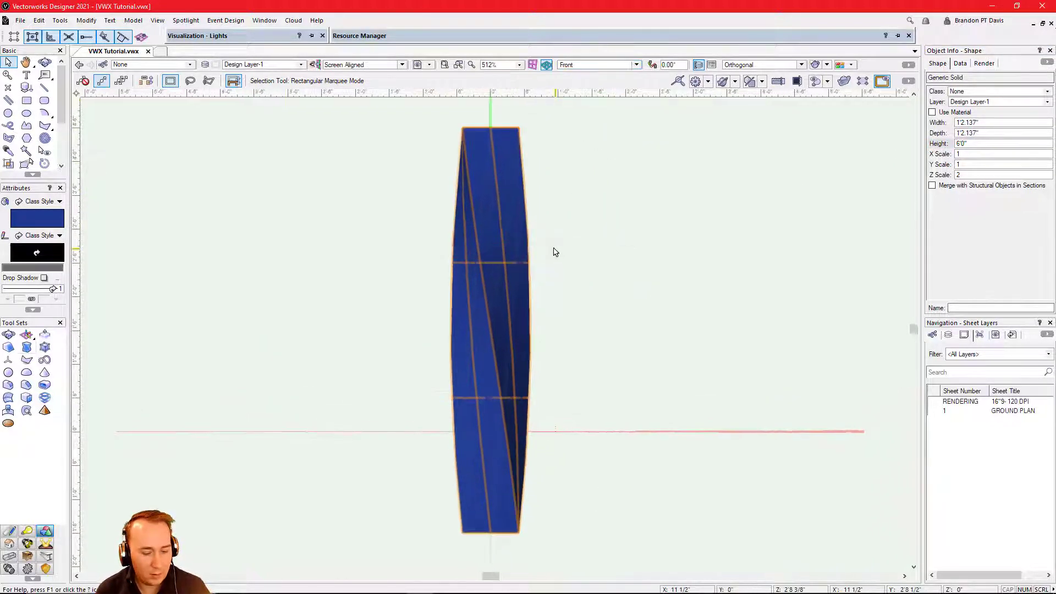
click(508, 537)
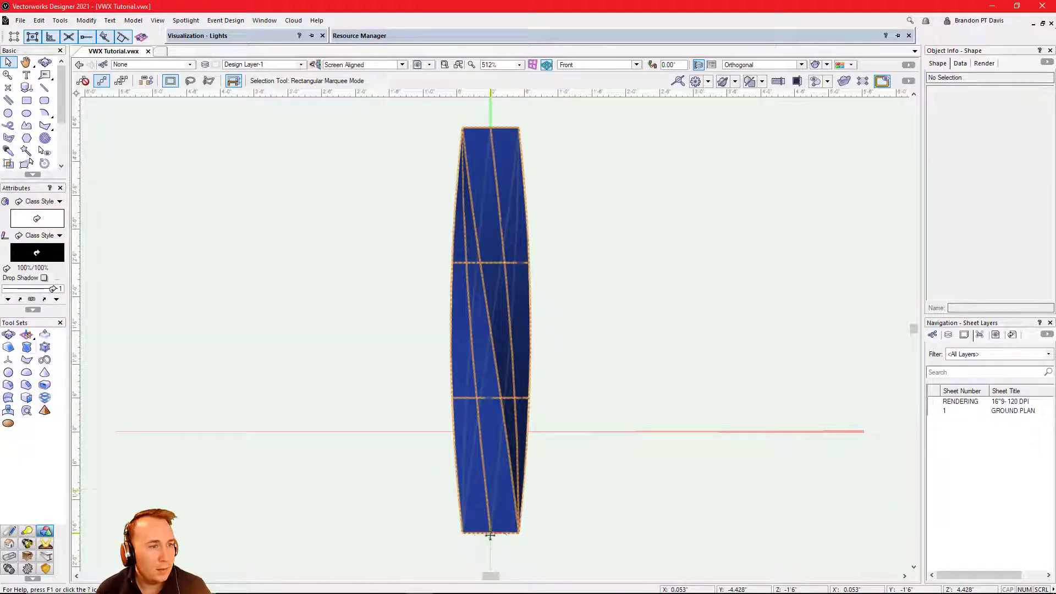
drag(490, 535, 492, 431)
scroll(517, 458, down, 4)
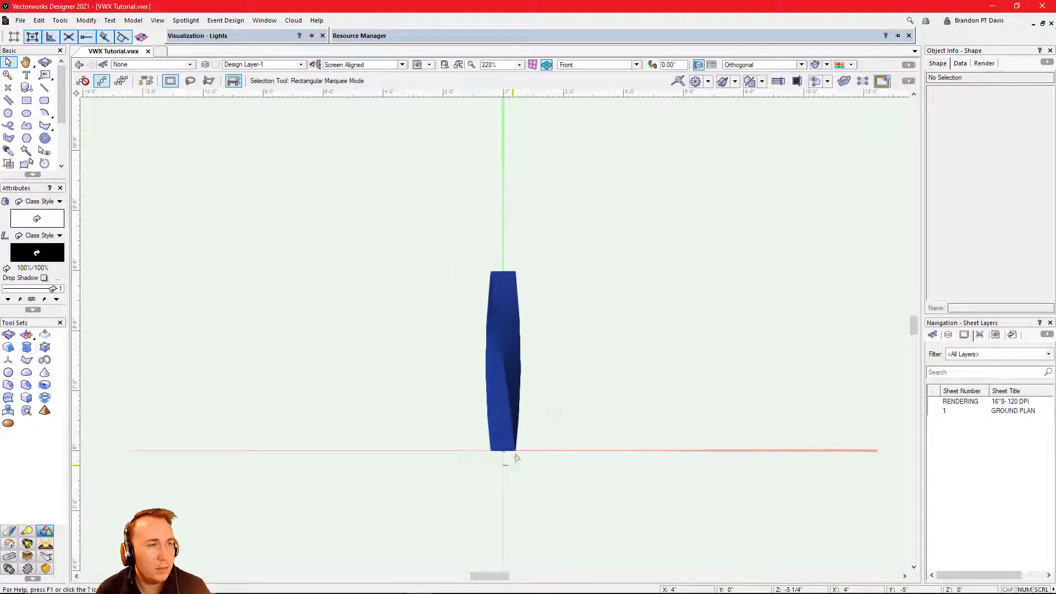
scroll(518, 457, up, 6)
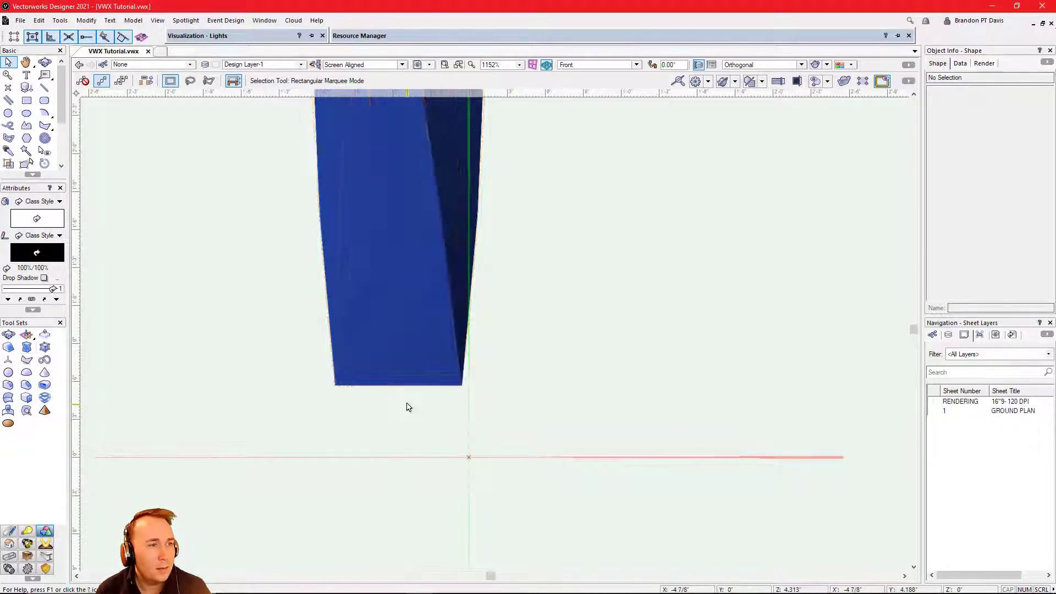
drag(399, 385, 468, 457)
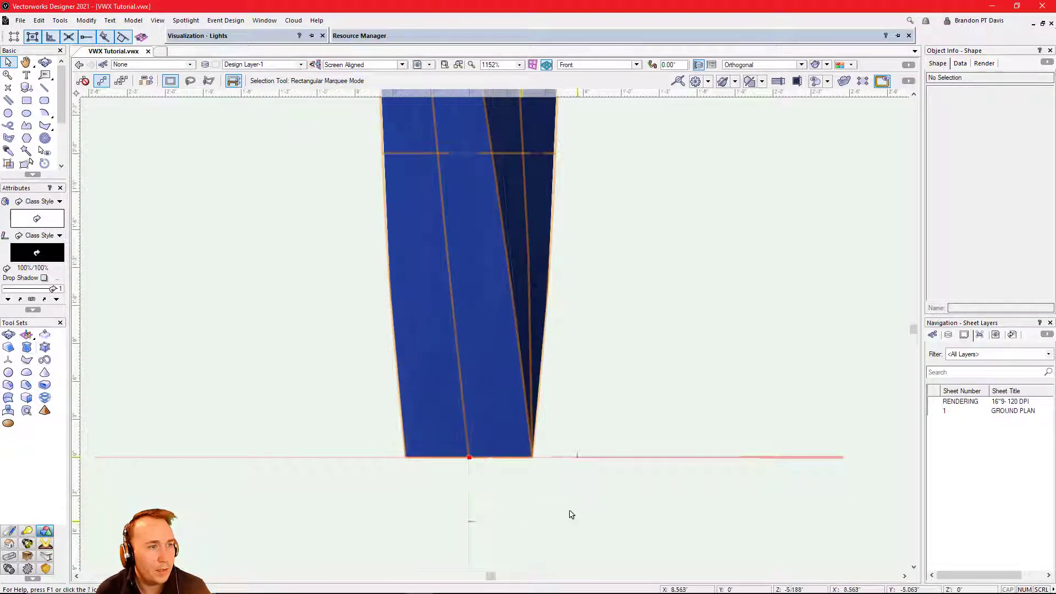
scroll(570, 512, down, 3)
click(573, 413)
click(534, 389)
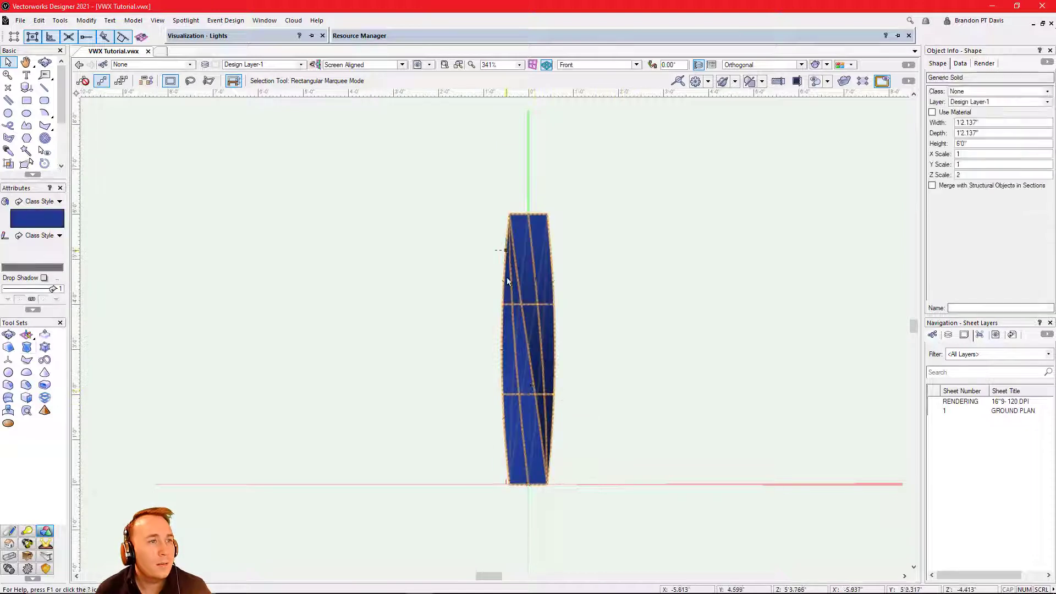
click(380, 280)
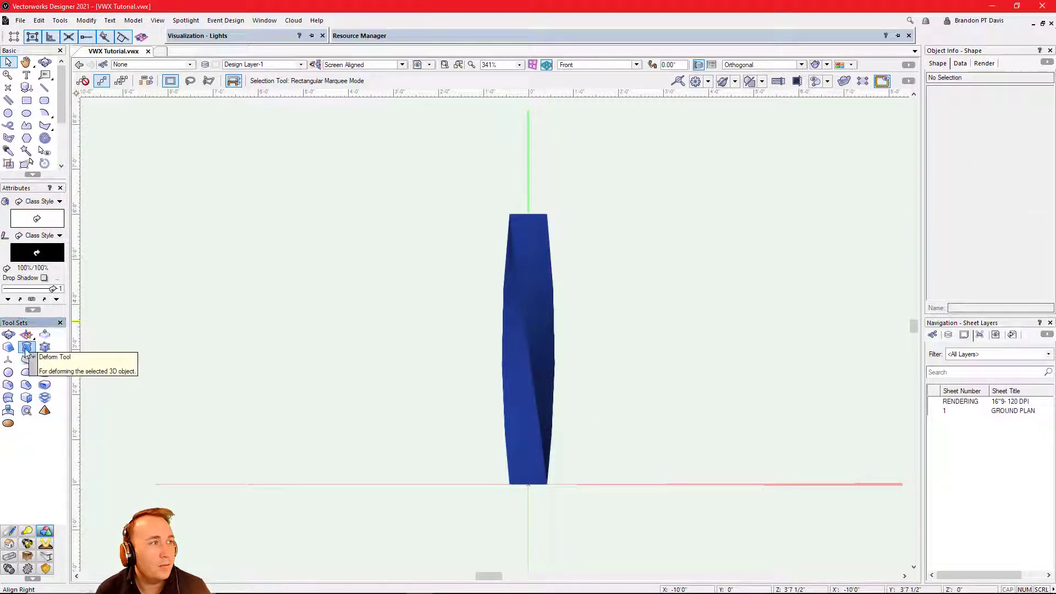
Bend the column's upper half about 110° toward the right from mid-height in Bend Solid mode, and undo the bend
click(25, 350)
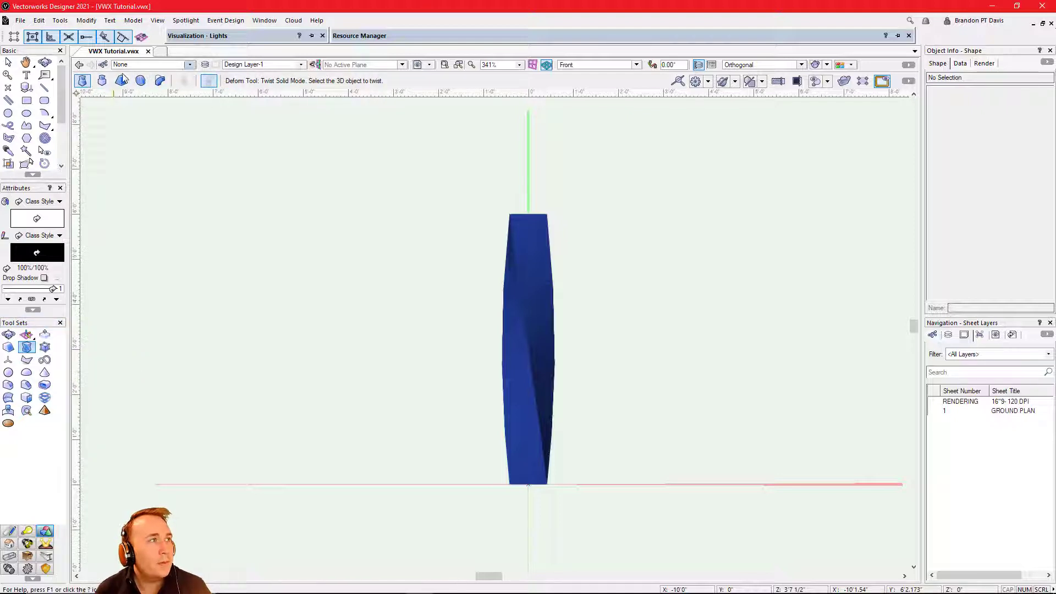
click(158, 81)
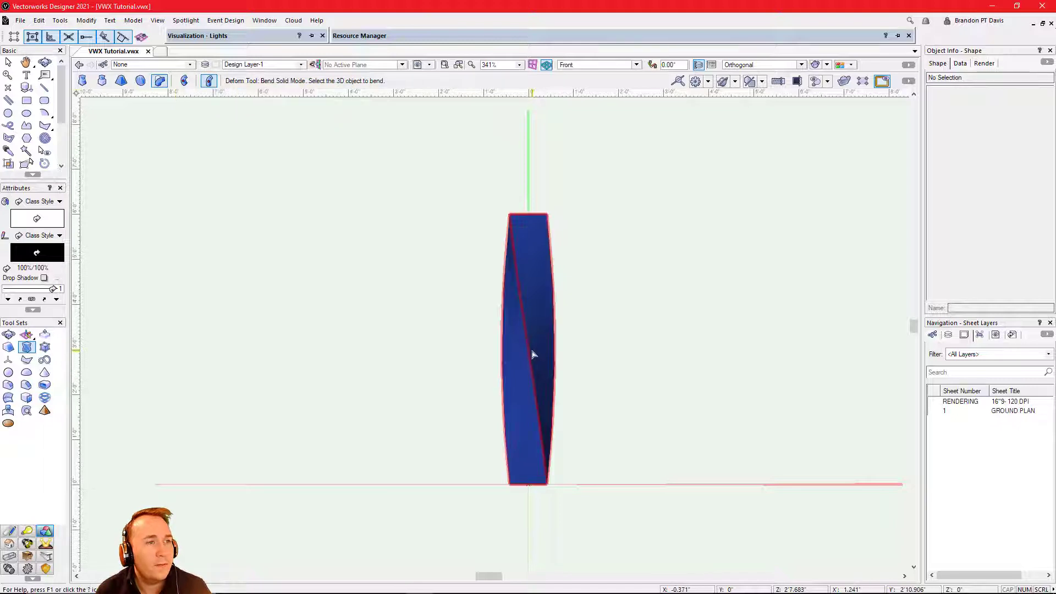
click(528, 370)
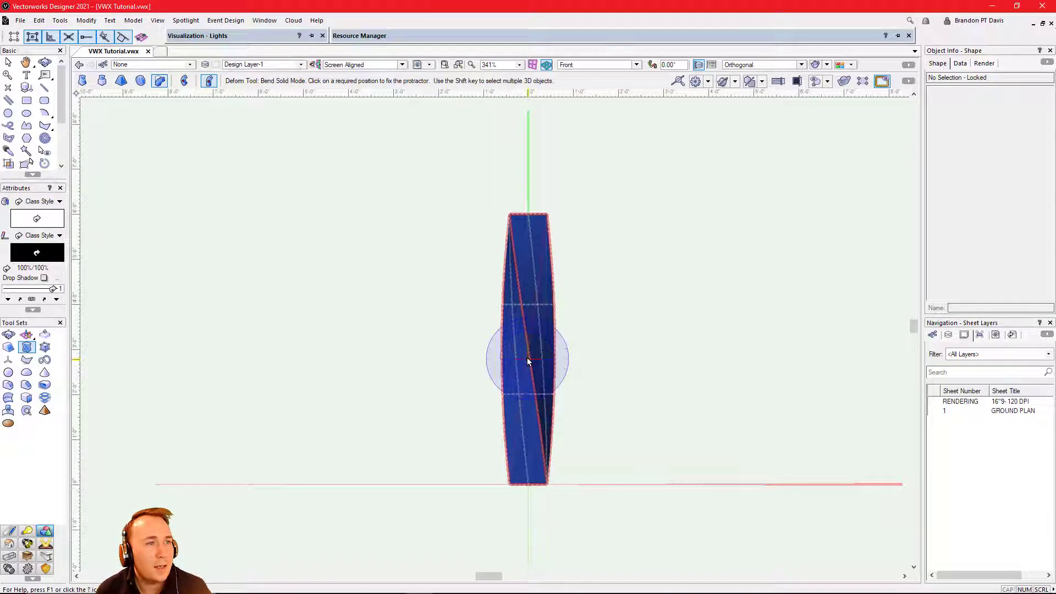
click(529, 215)
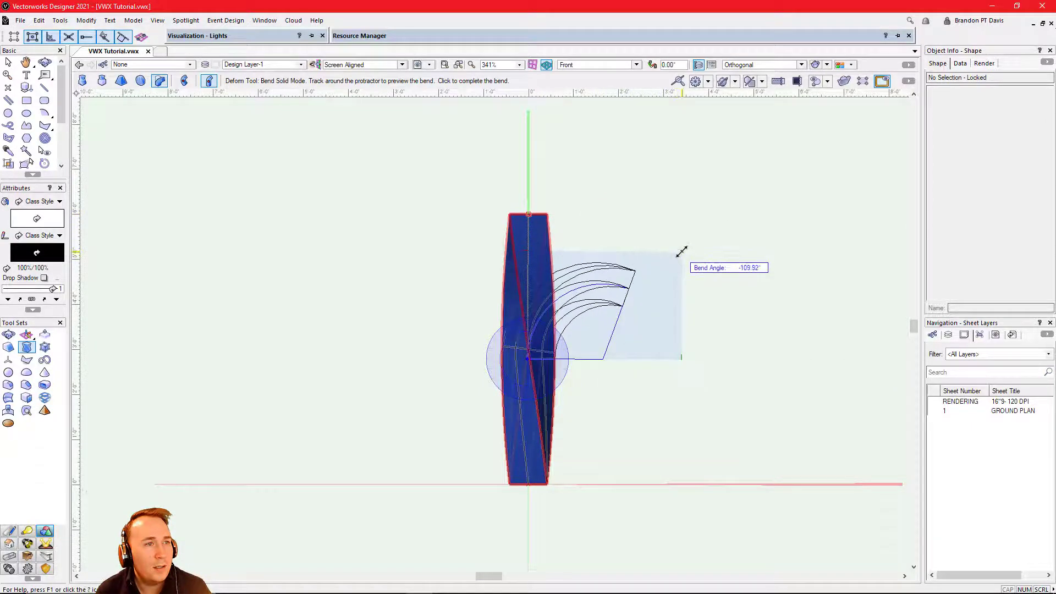
click(635, 243)
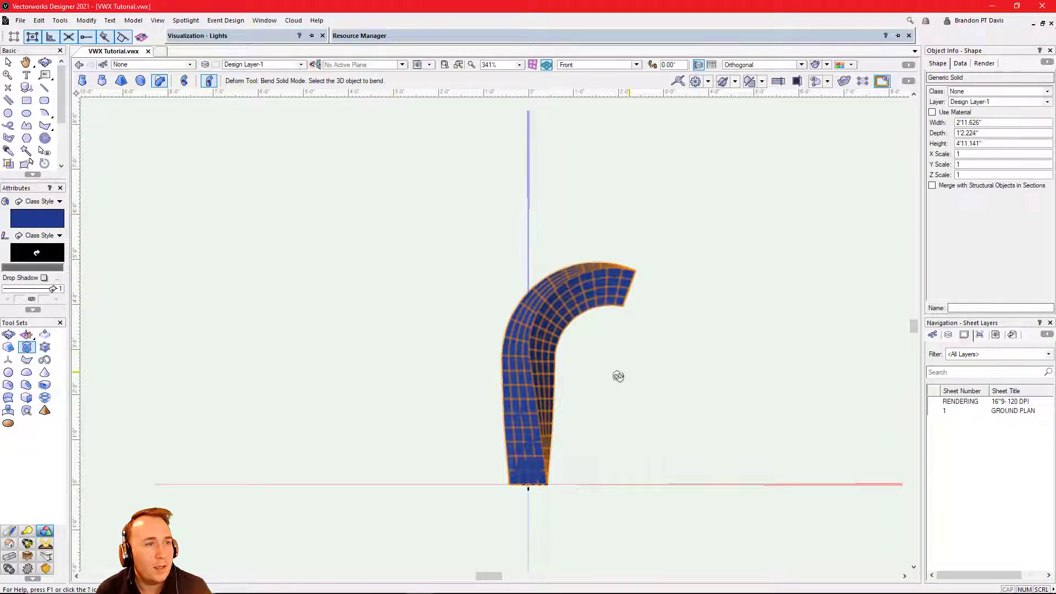
ctrl+middle_drag(618, 376, 596, 397)
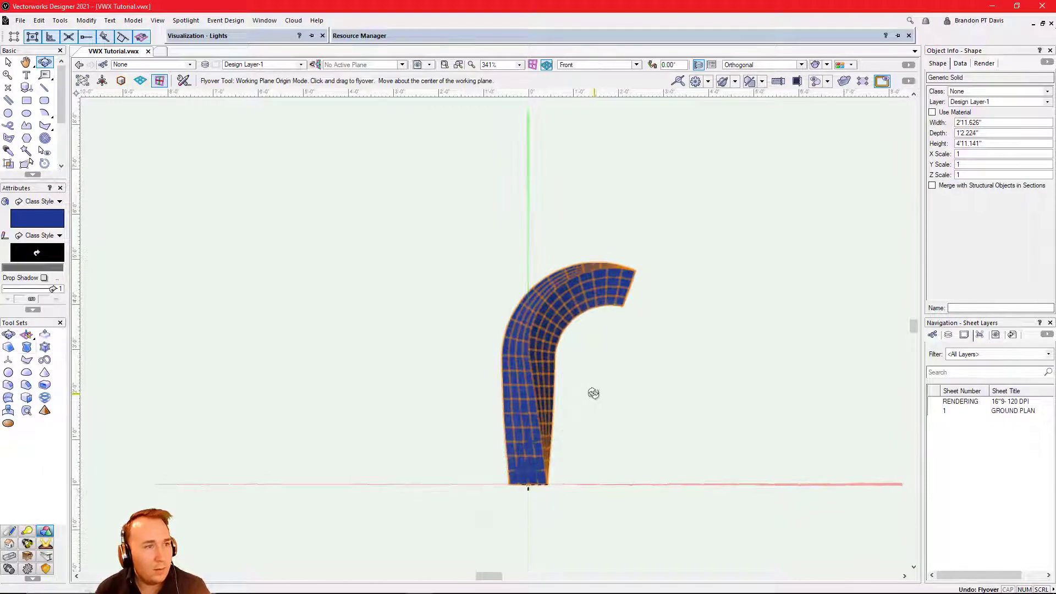
key(ctrl+z)
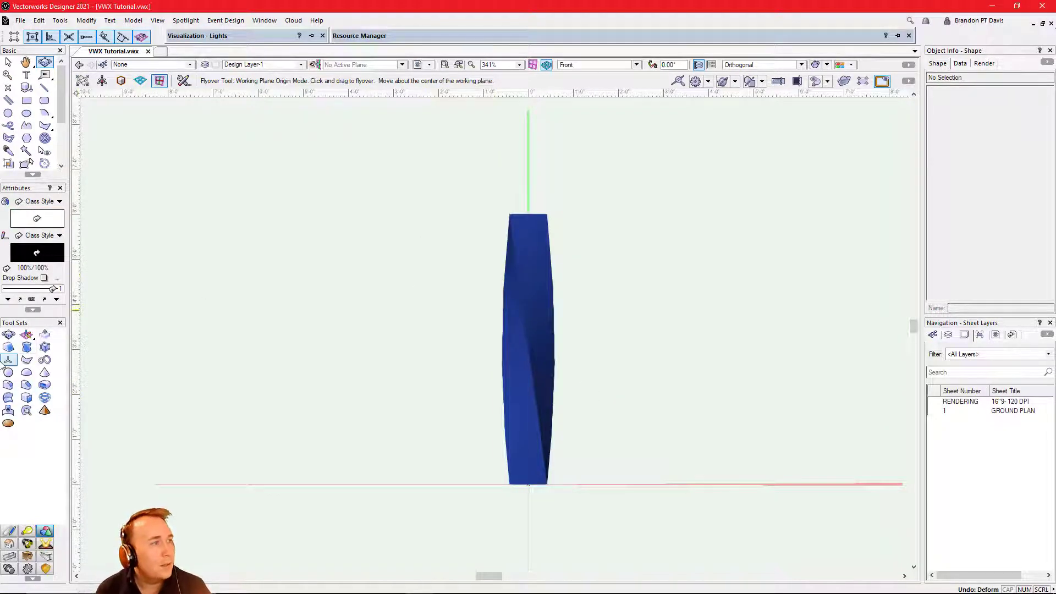
Bend both halves of the column toward the right into a C shape from mid-height, using Bend Solid with Symmetric Mode
click(26, 348)
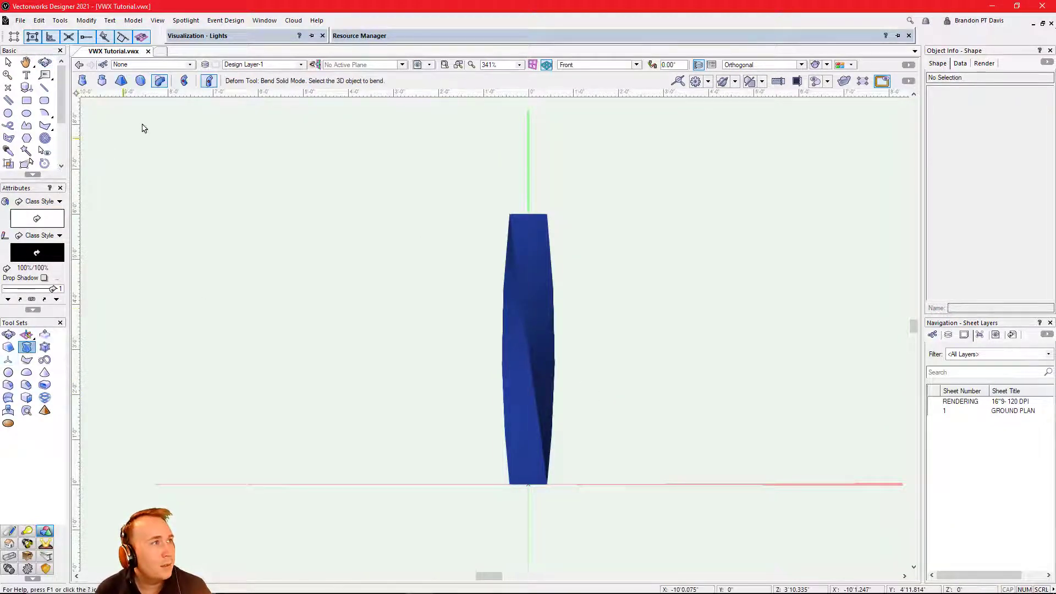
click(185, 81)
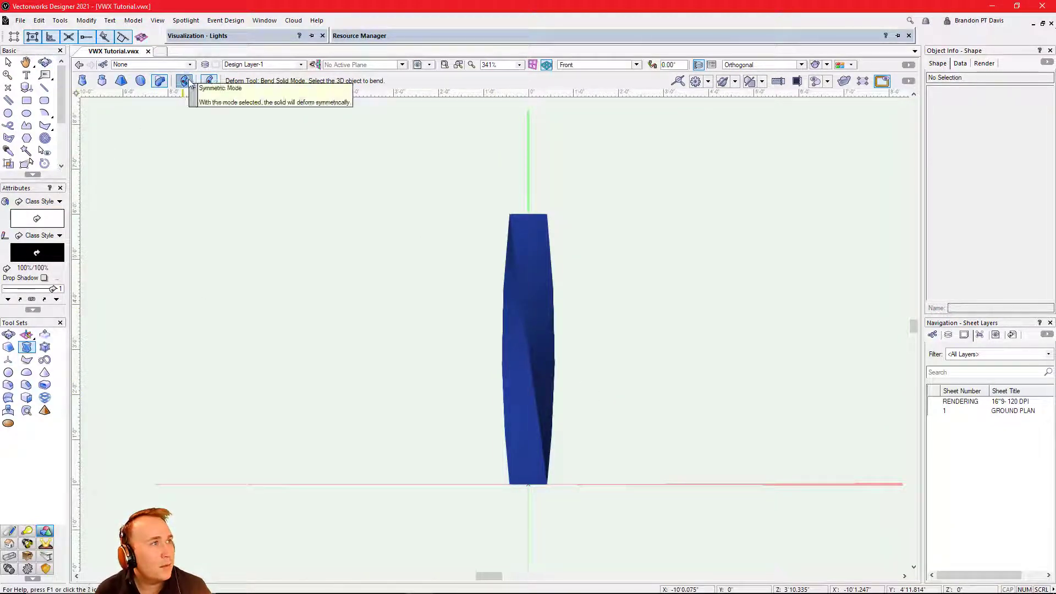
click(531, 358)
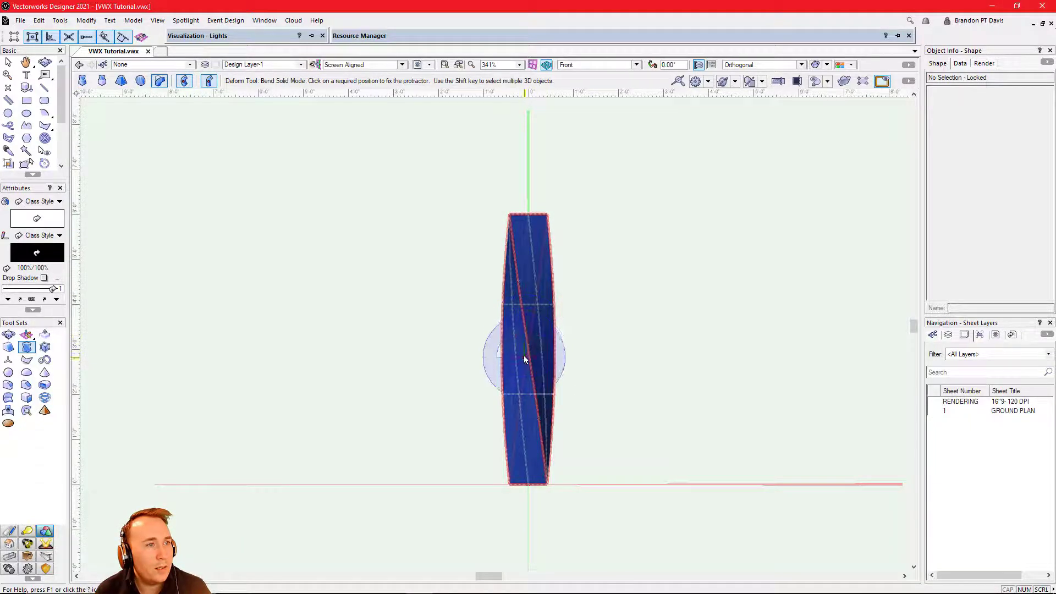
click(528, 193)
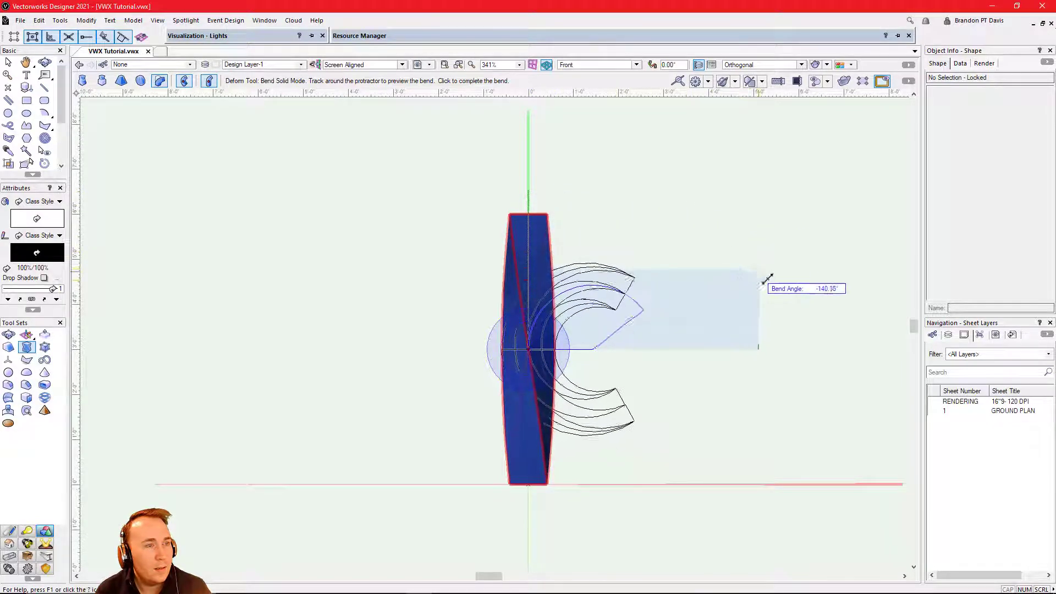
click(753, 268)
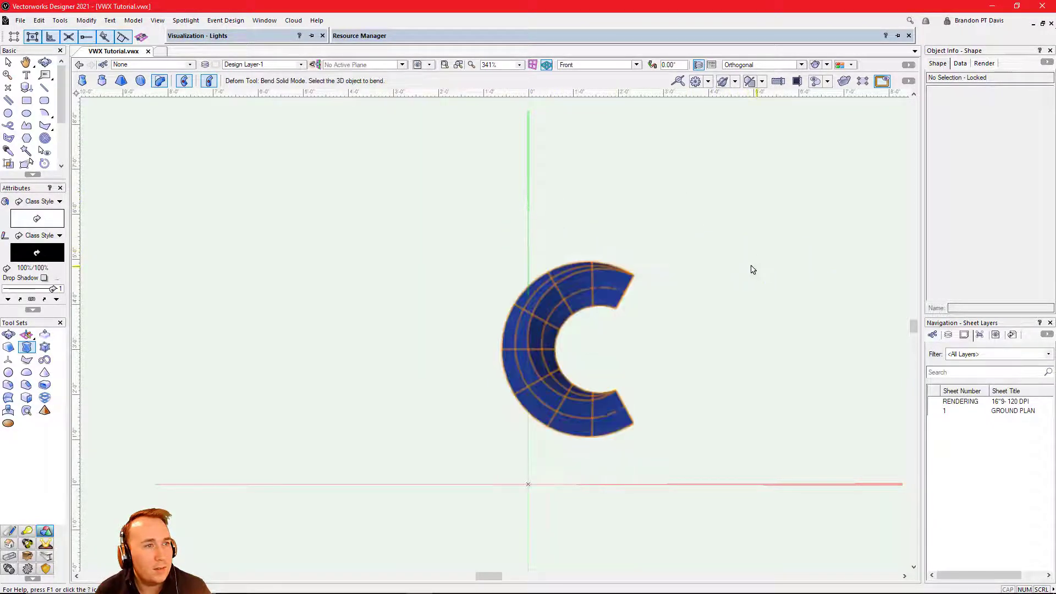
Undo the bend, move, height and twist changes back to the plain straight blue column
shift+middle_drag(707, 445, 658, 429)
key(ctrl+z)
key(ctrl+z)
key(ctrl+z)
key(ctrl+z)
key(ctrl+z)
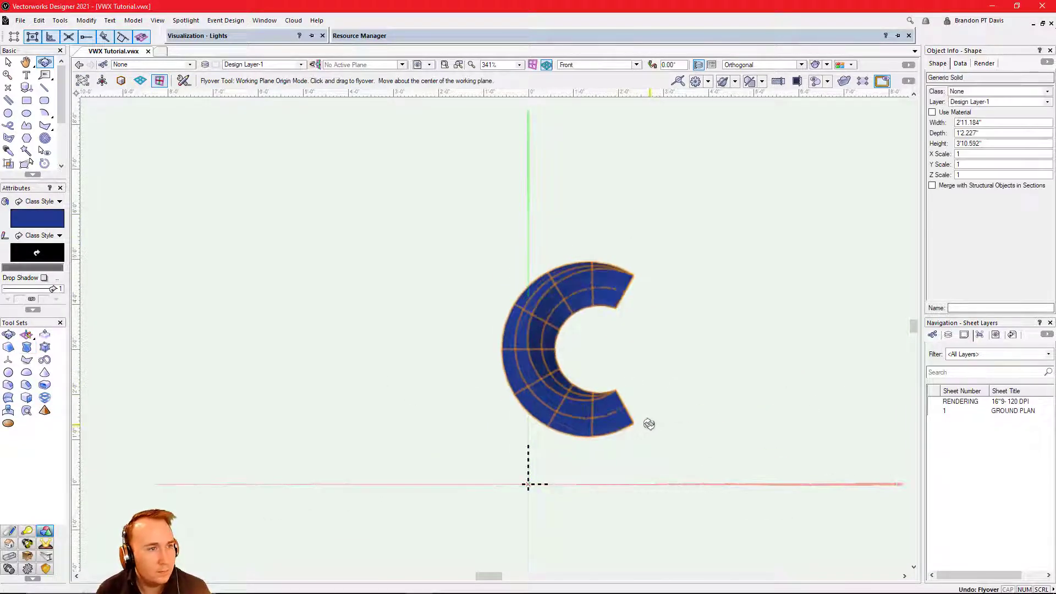
key(ctrl+z)
key(ctrl+z)
key(ctrl+z)
key(ctrl+z)
key(ctrl+z)
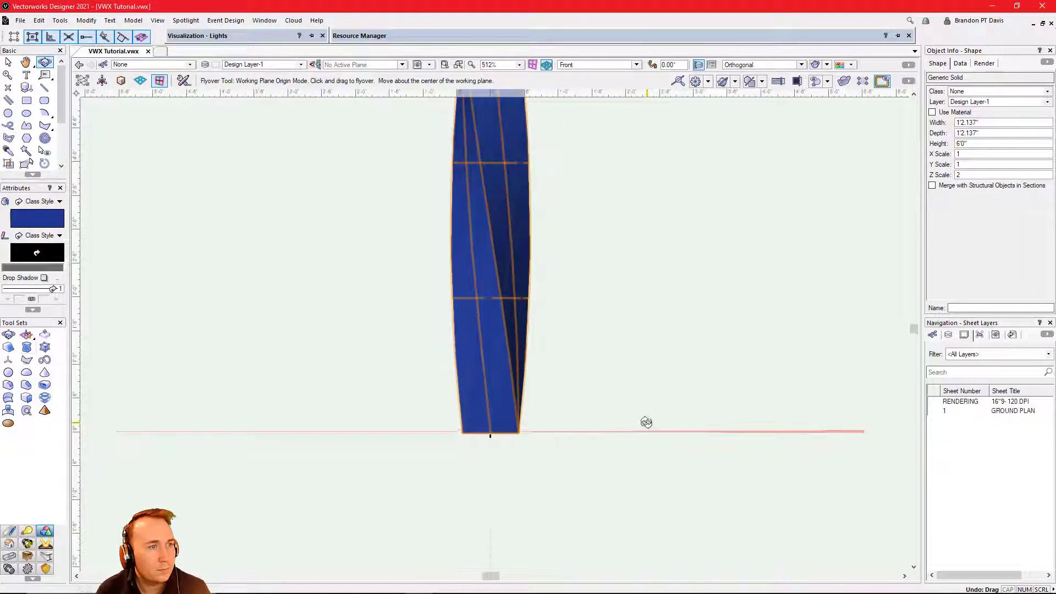
key(ctrl+z)
key(ctrl+z)
key(ctrl+z)
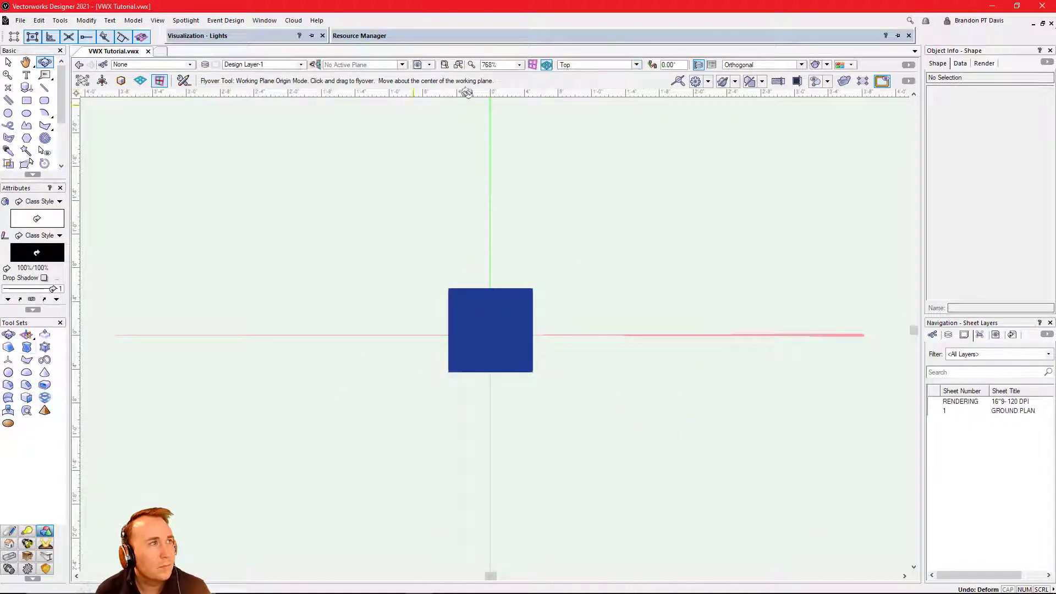
Bulge the straight column outward from the centre of its top face to about 2'7 1/2" wide and deep, in Bulge Solid mode
click(572, 65)
click(573, 66)
drag(583, 290, 590, 269)
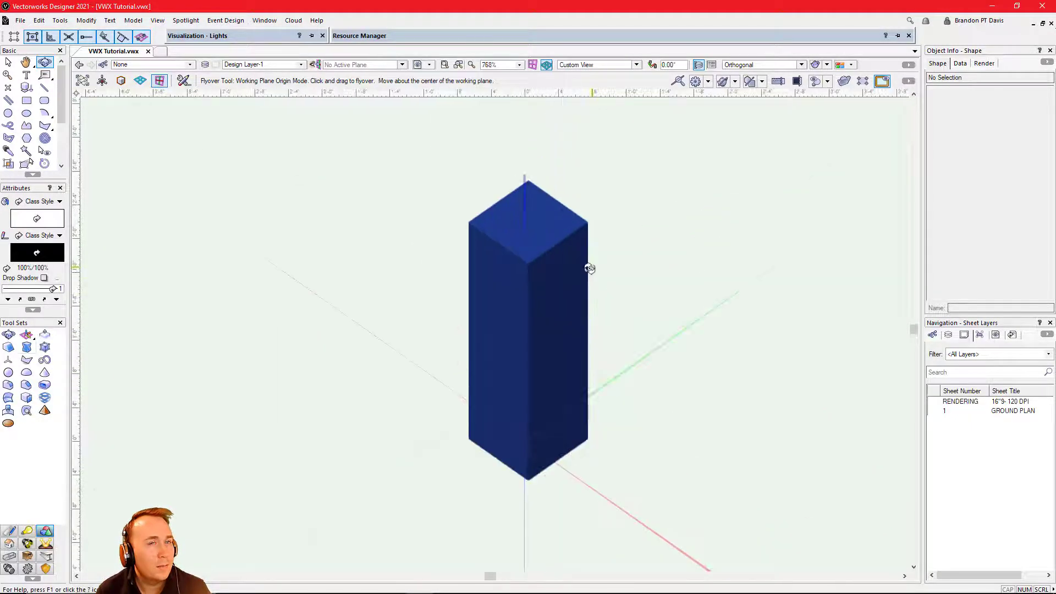
click(31, 352)
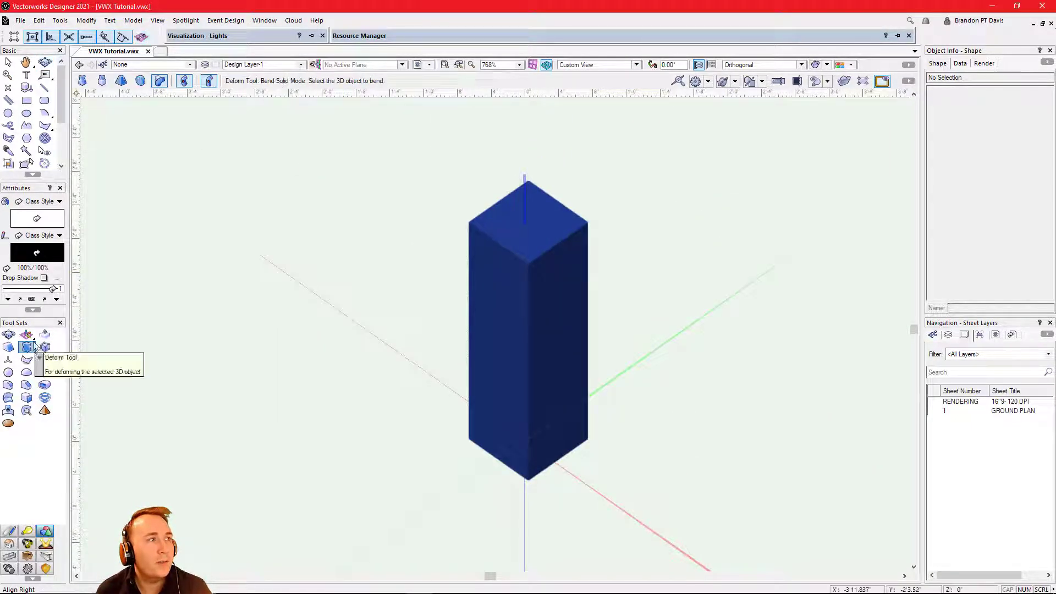
click(138, 81)
click(514, 241)
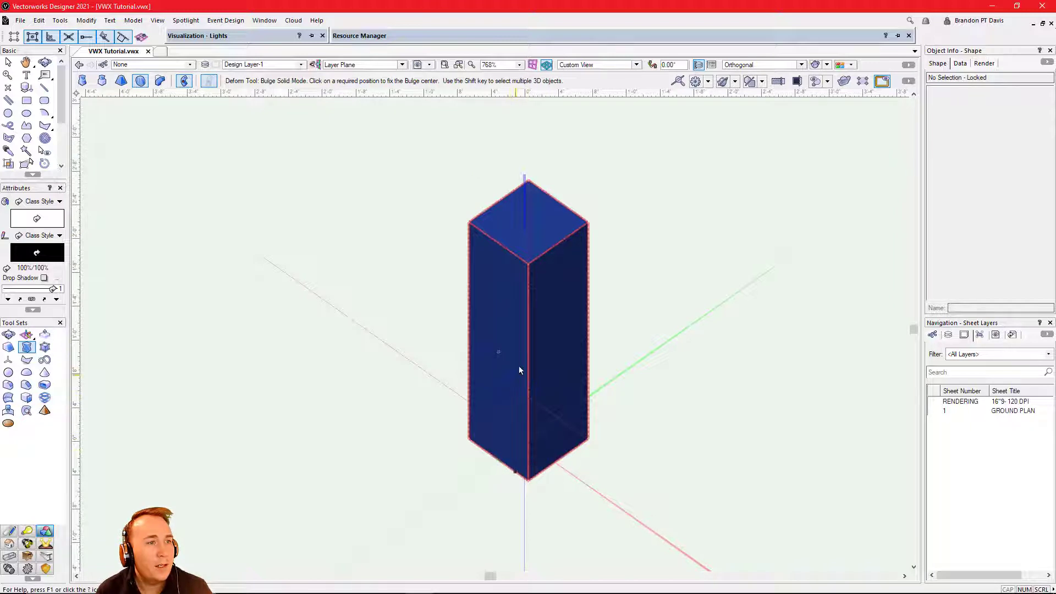
click(529, 223)
click(559, 244)
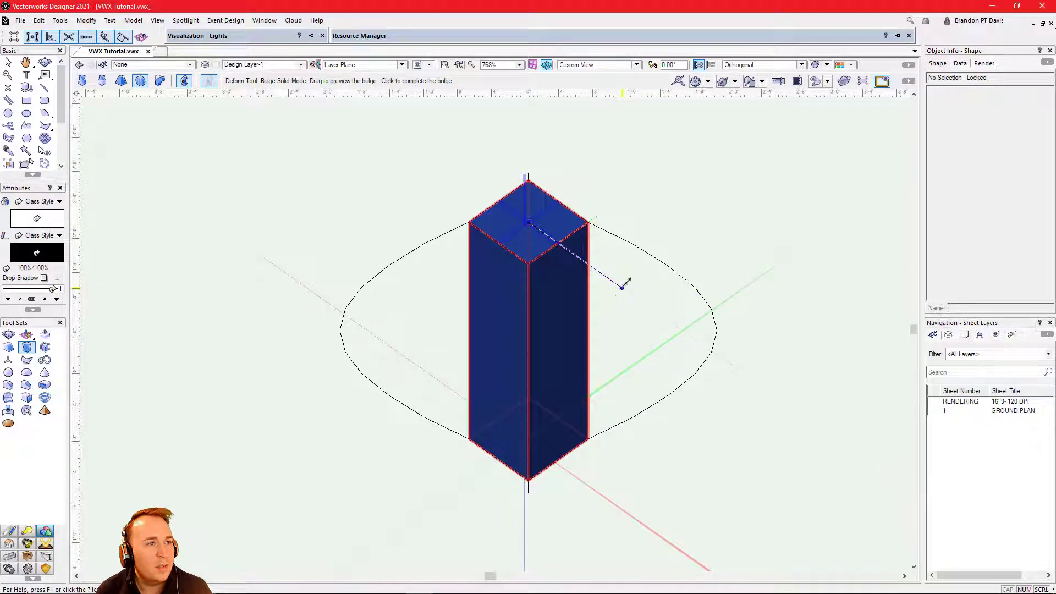
click(577, 295)
middle_drag(528, 455, 553, 252)
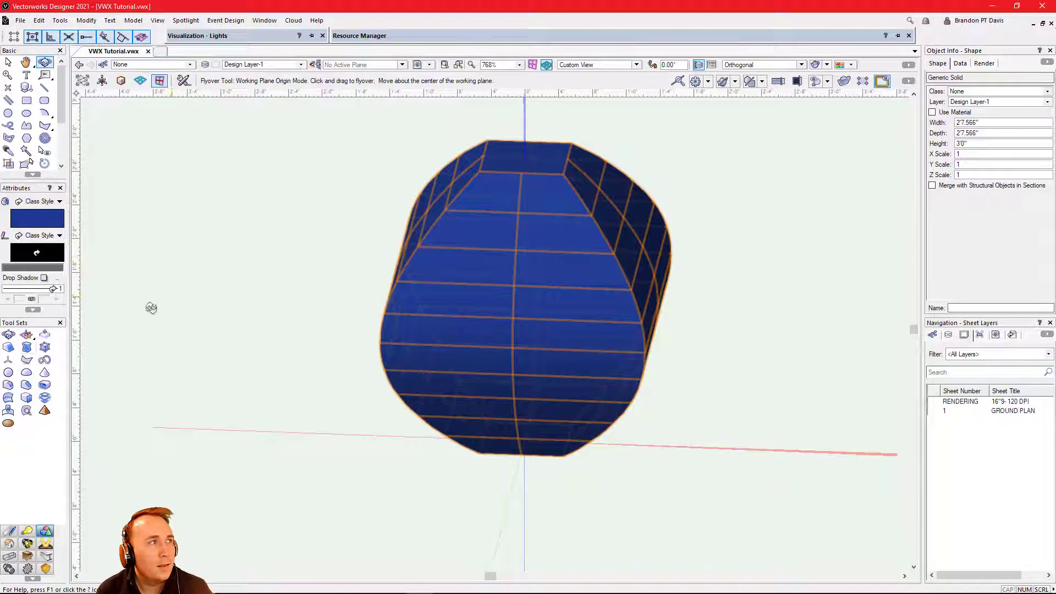
Pinch the bulged column inward around its middle in Bulge Solid mode, to about 1'1 5/8" wide and 1'4 1/4" deep
click(23, 346)
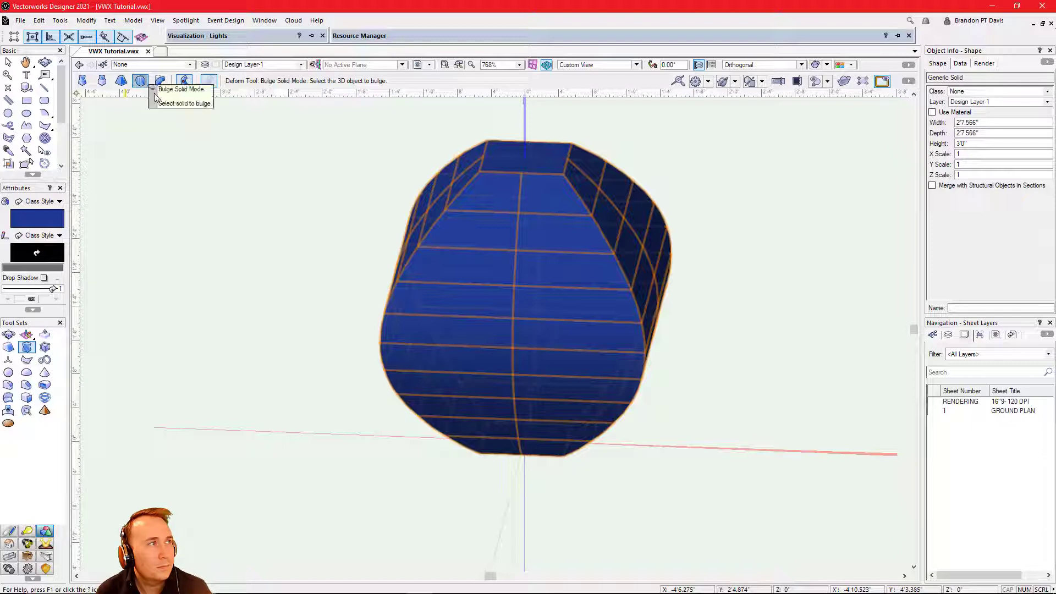
click(536, 297)
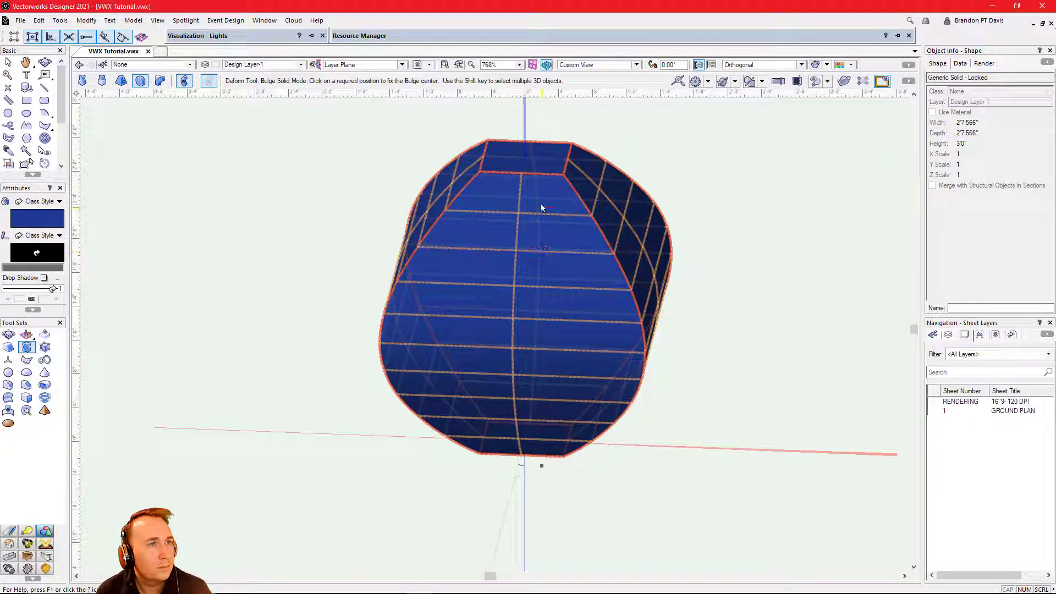
click(541, 218)
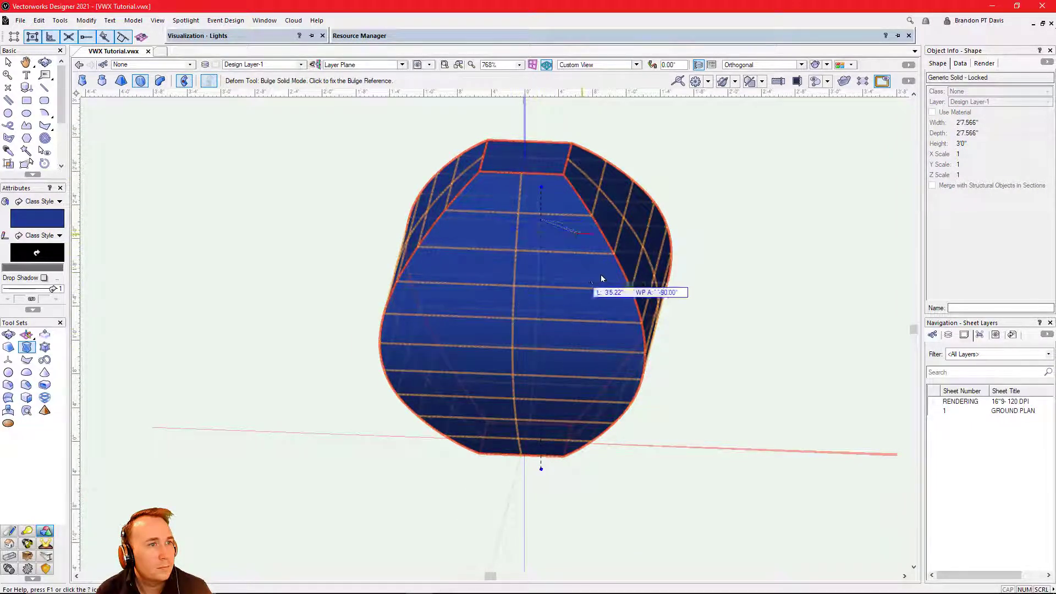
click(633, 273)
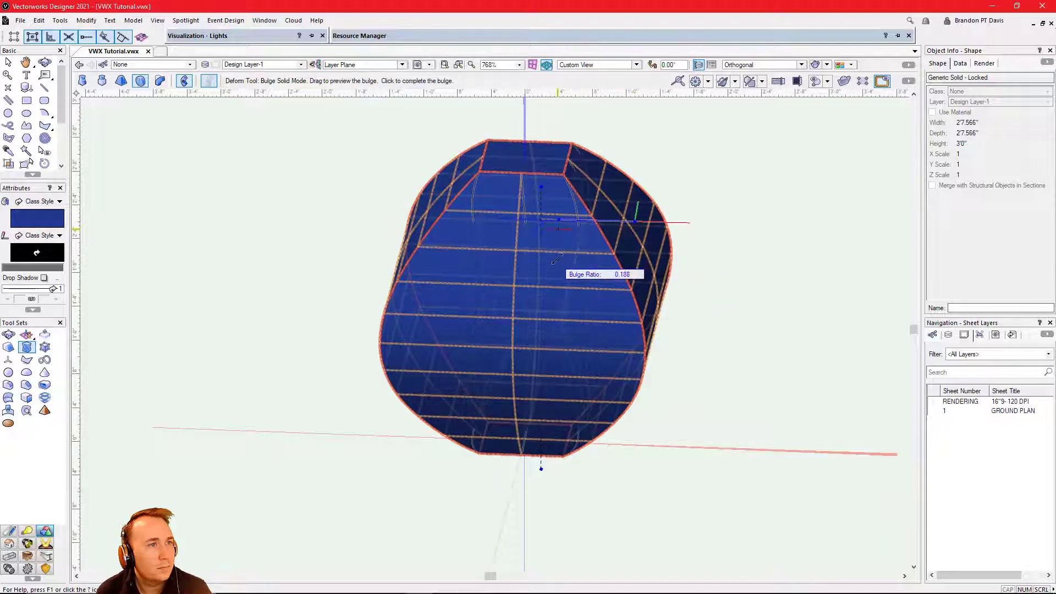
click(391, 268)
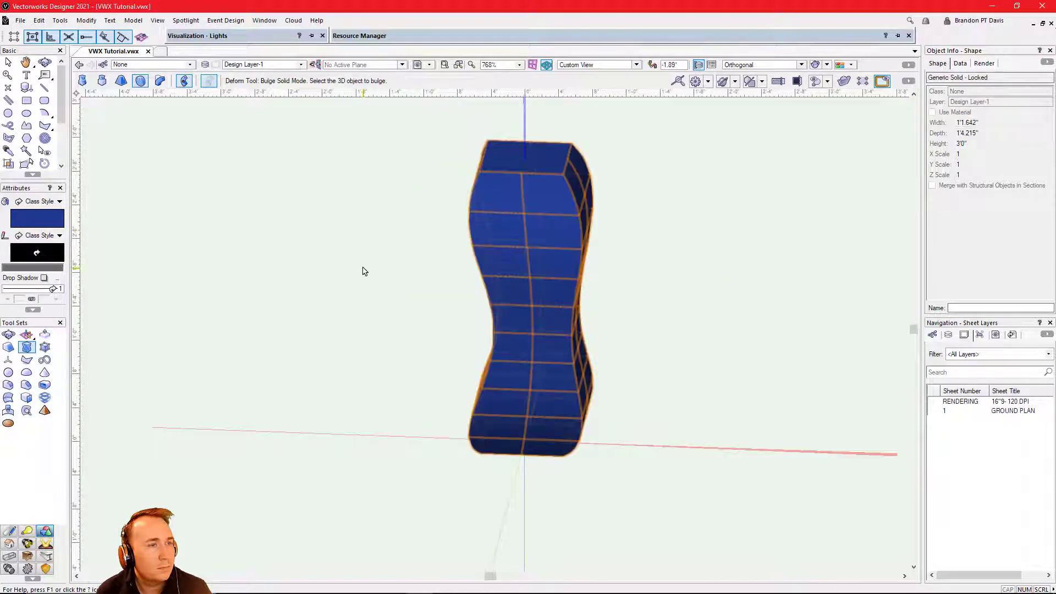
Deselect the pinched column and examine its curved sides from several angles
key(c)
drag(342, 278, 464, 274)
key(x)
key(x)
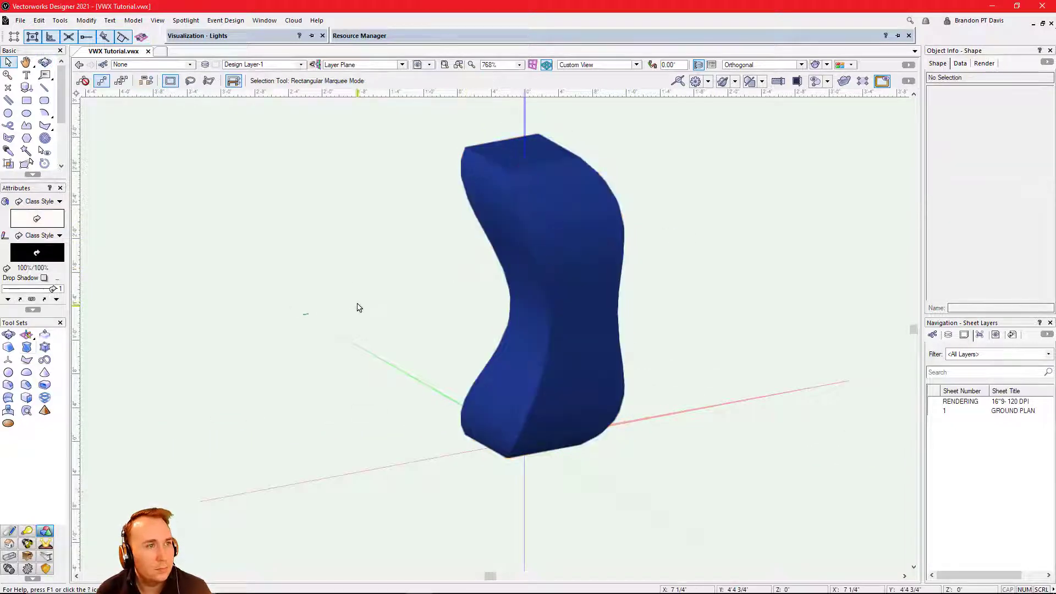
scroll(613, 286, right, 2)
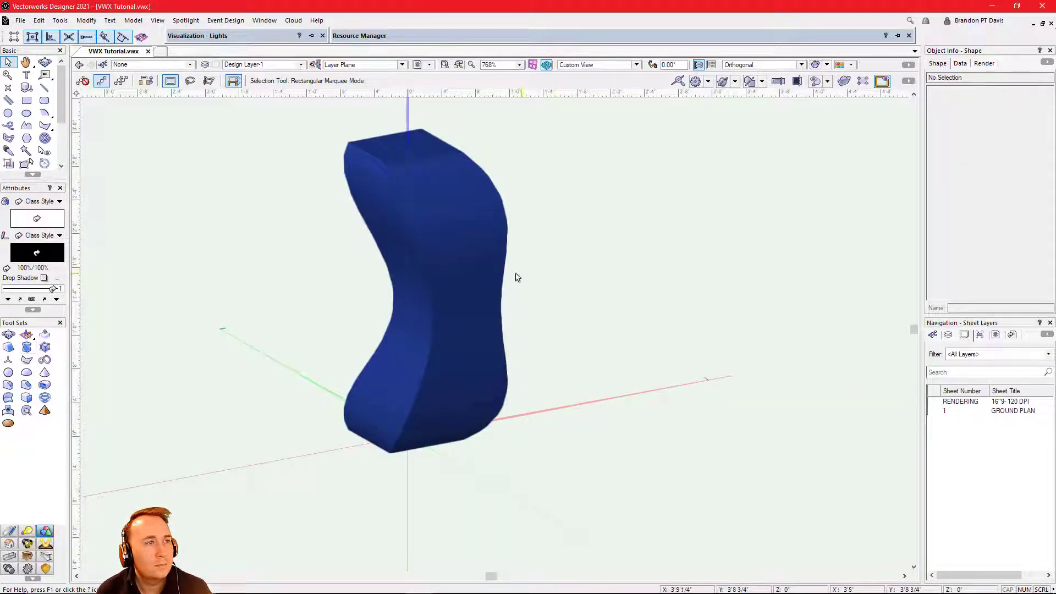
click(471, 286)
click(271, 285)
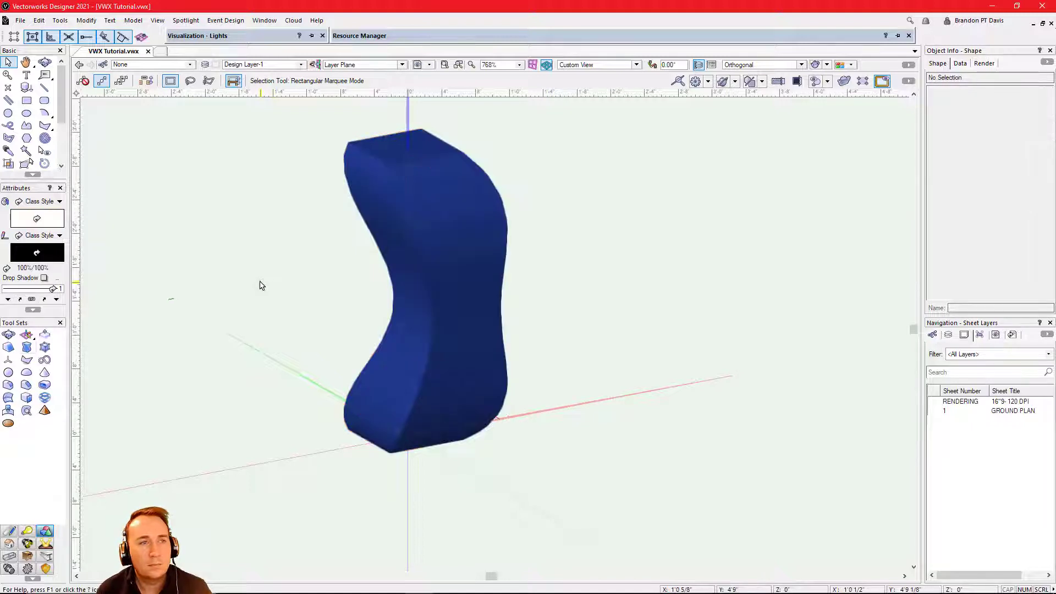
ctrl+middle_drag(242, 298, 277, 310)
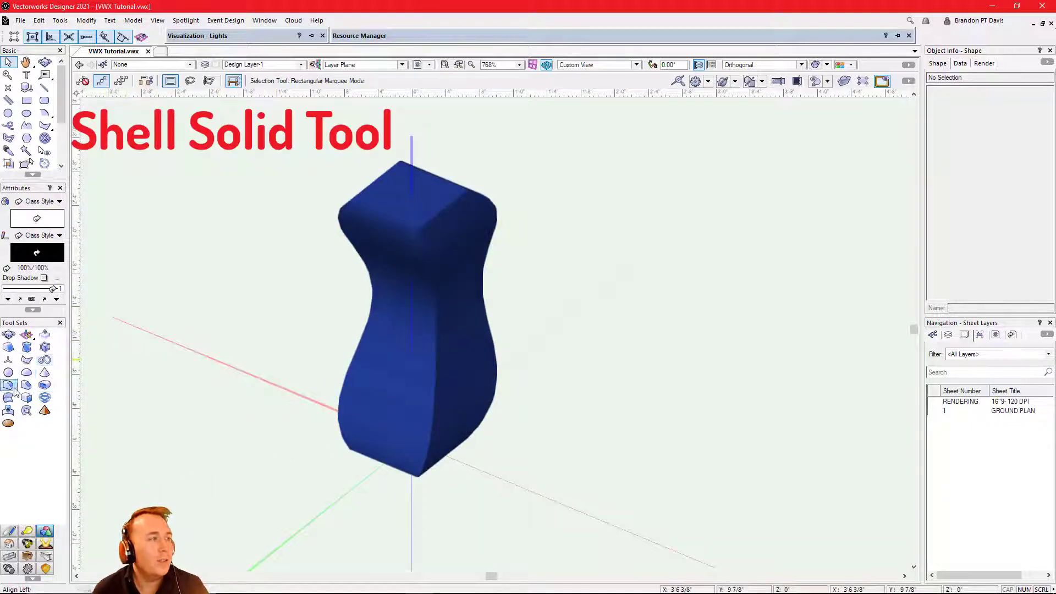
click(45, 386)
key(shift+3)
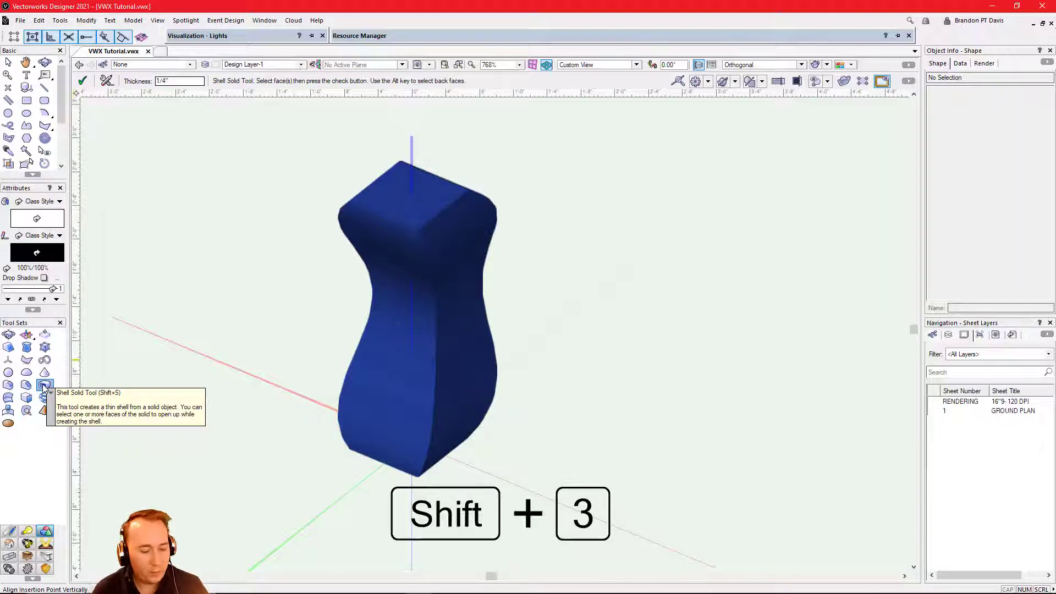
key(x)
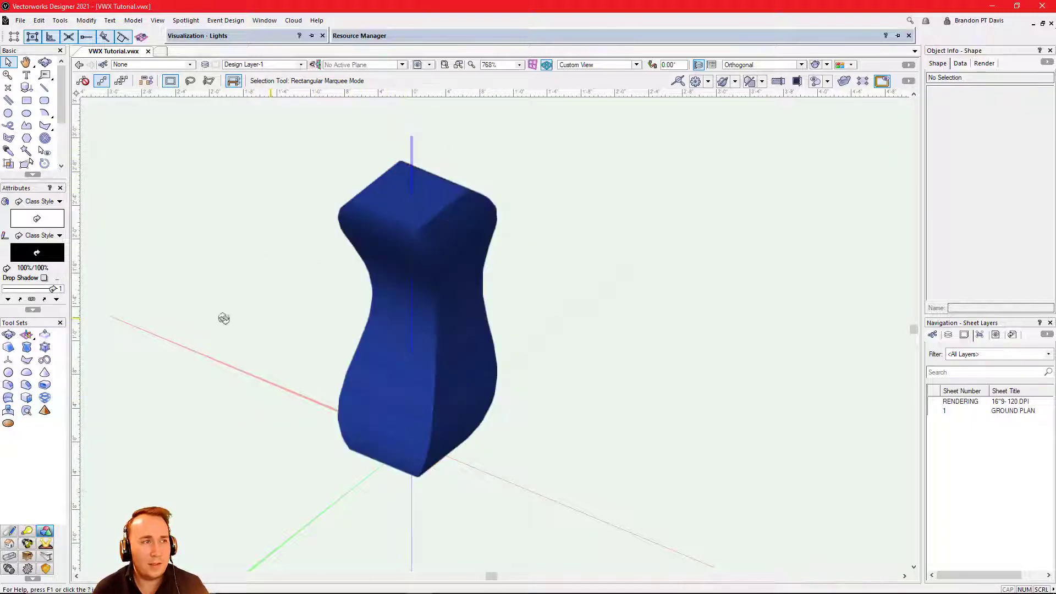
ctrl+shift+middle_drag(224, 318, 199, 309)
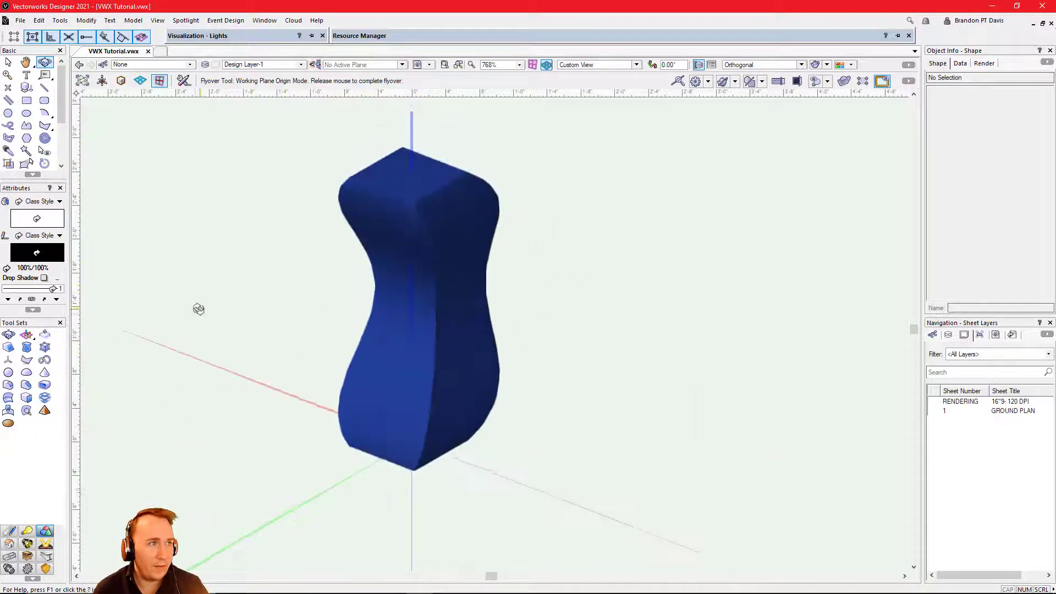
click(413, 255)
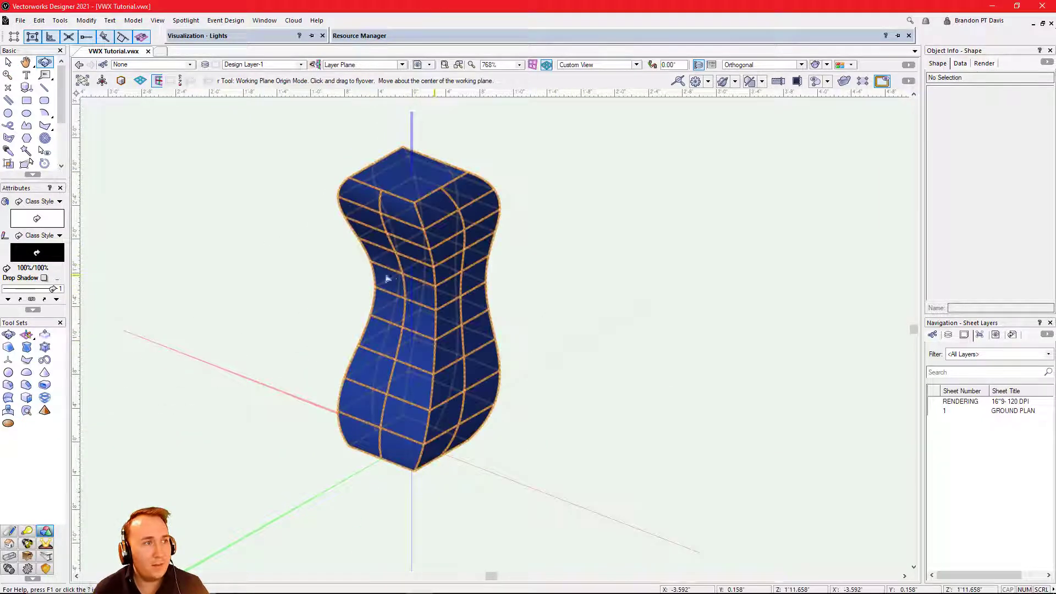
click(447, 333)
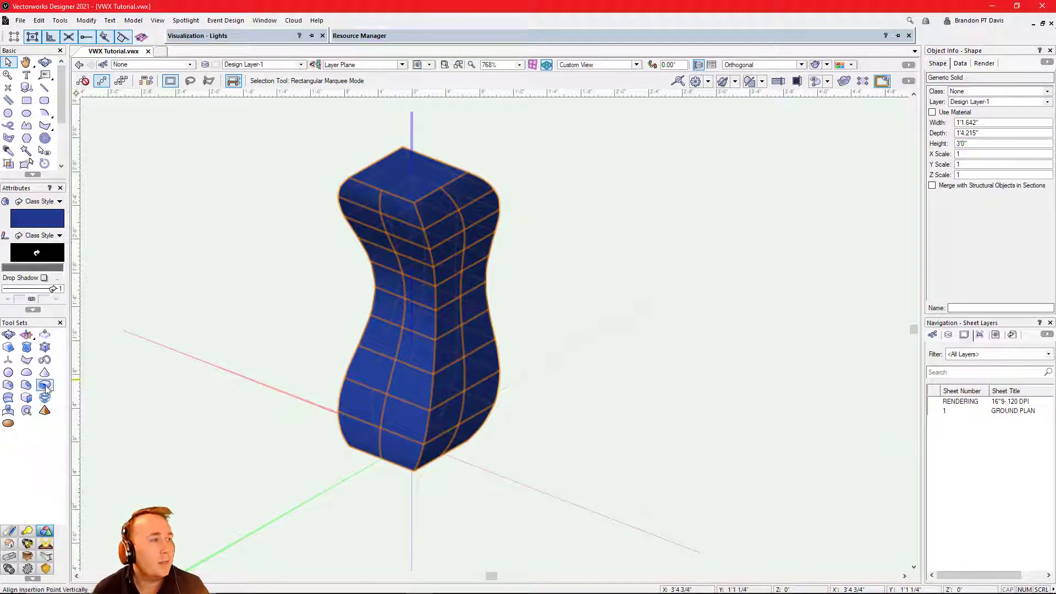
click(272, 233)
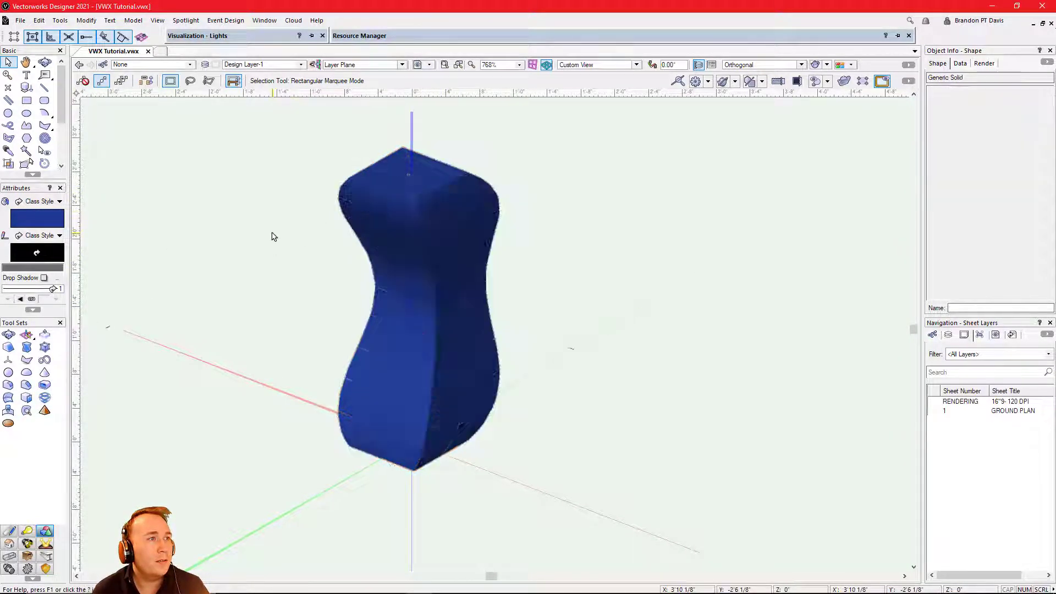
Hollow out the pinched column with the Shell Solid tool, using a 1/2" thickness and leaving the top face open
click(45, 385)
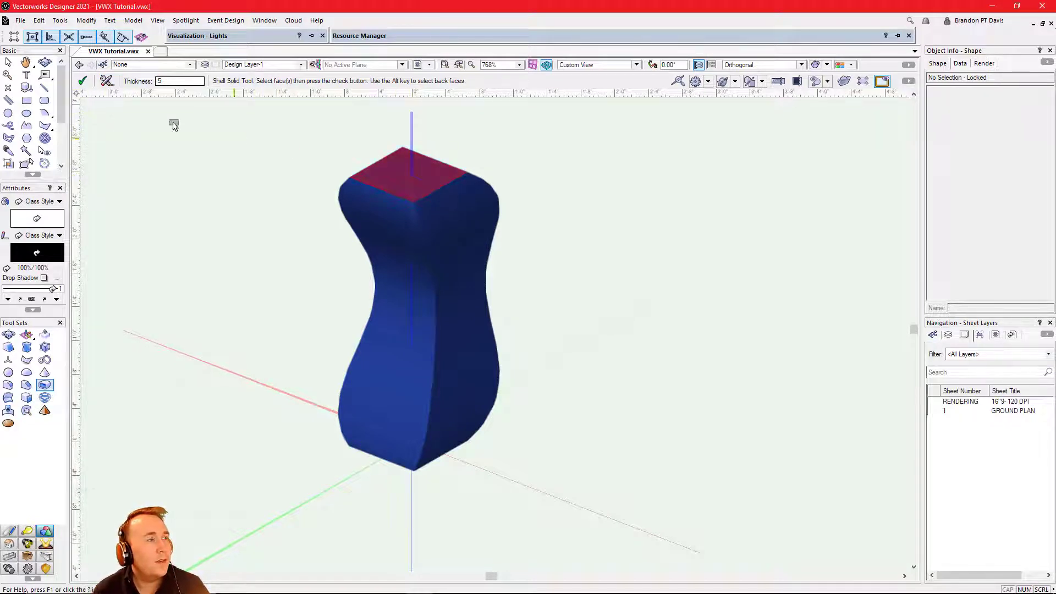
click(84, 83)
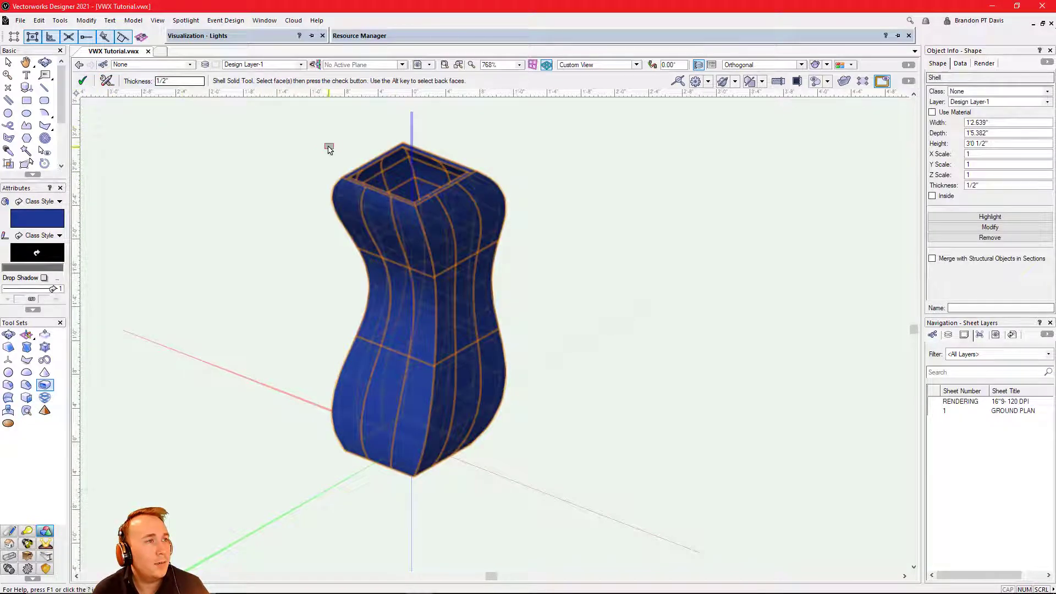
ctrl+middle_drag(327, 146, 397, 186)
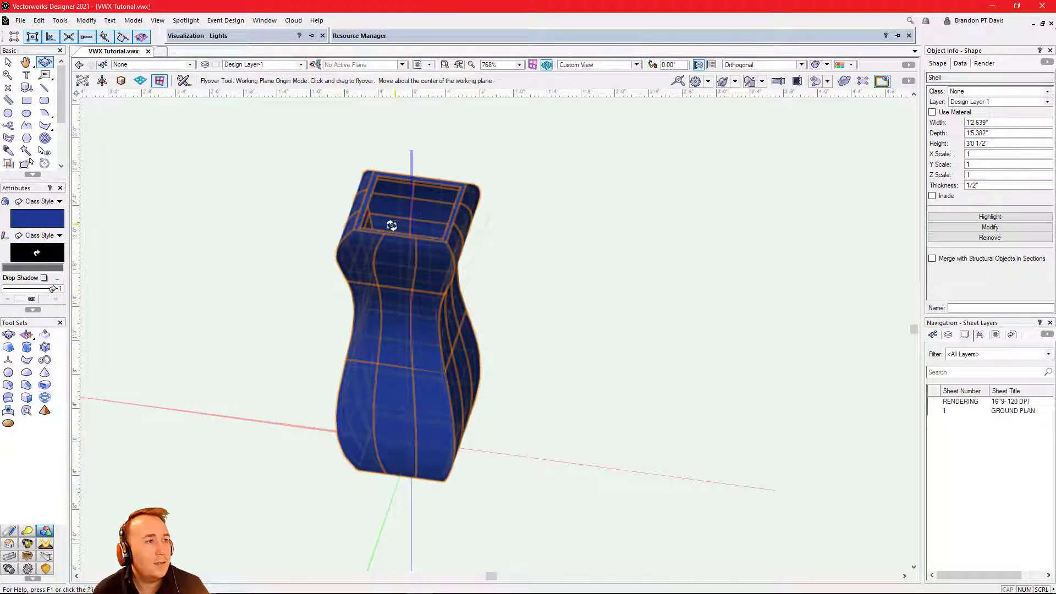
ctrl+middle_drag(300, 206, 492, 373)
click(504, 368)
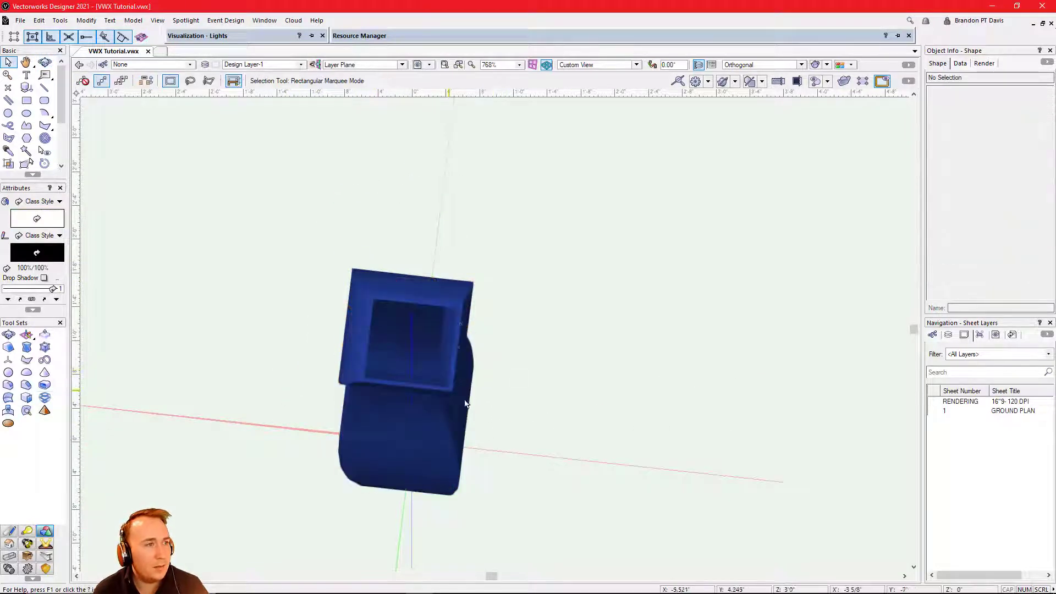
ctrl+middle_drag(484, 439, 339, 307)
In Top/Plan view, draw a slightly sloped line about 2'5 1/2" long to the right of the column
key(F5)
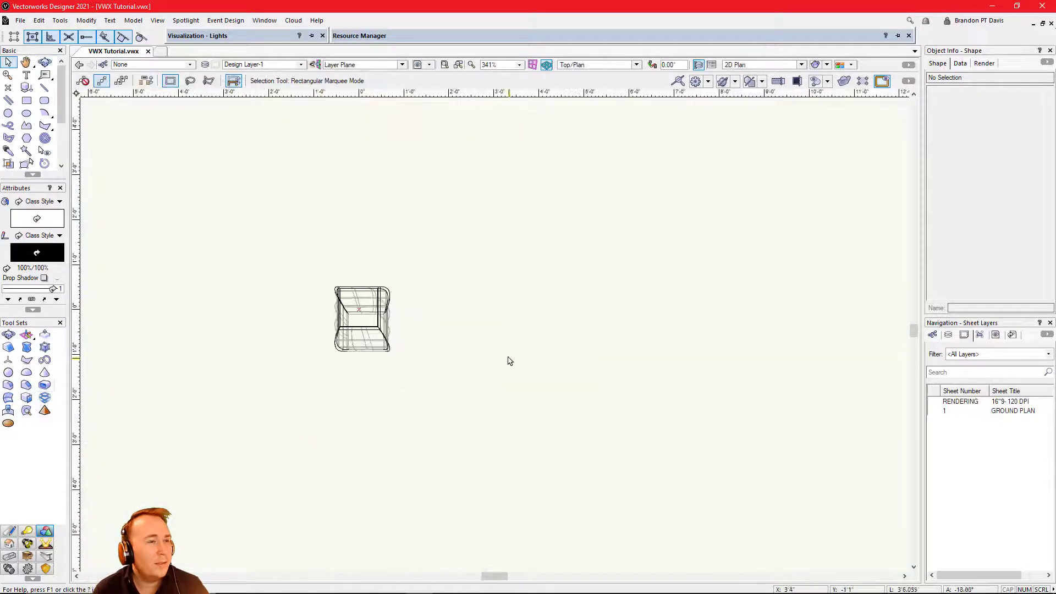
scroll(505, 361, up, 1)
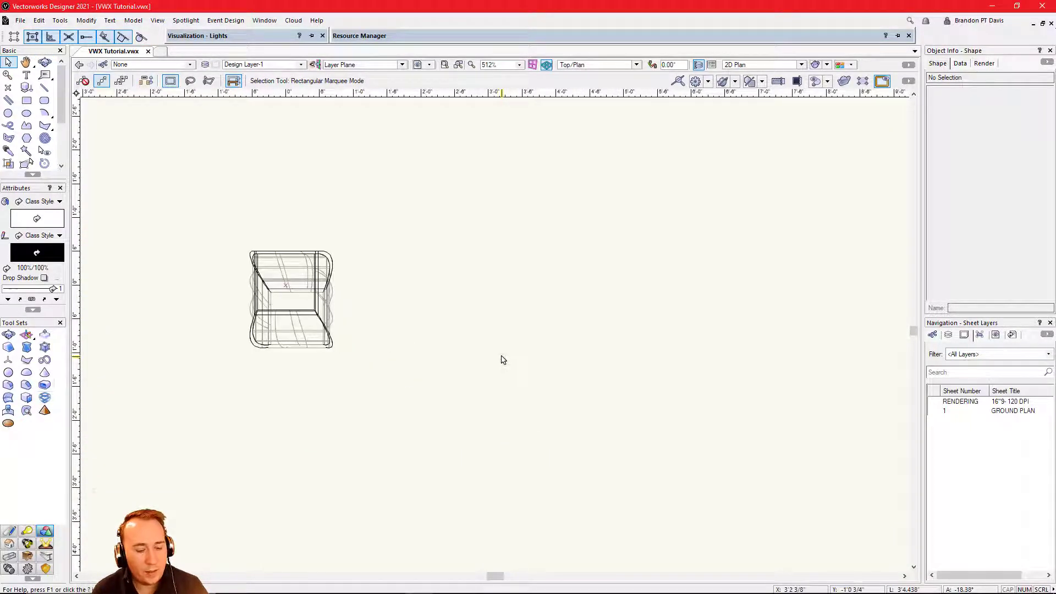
key(2)
click(468, 317)
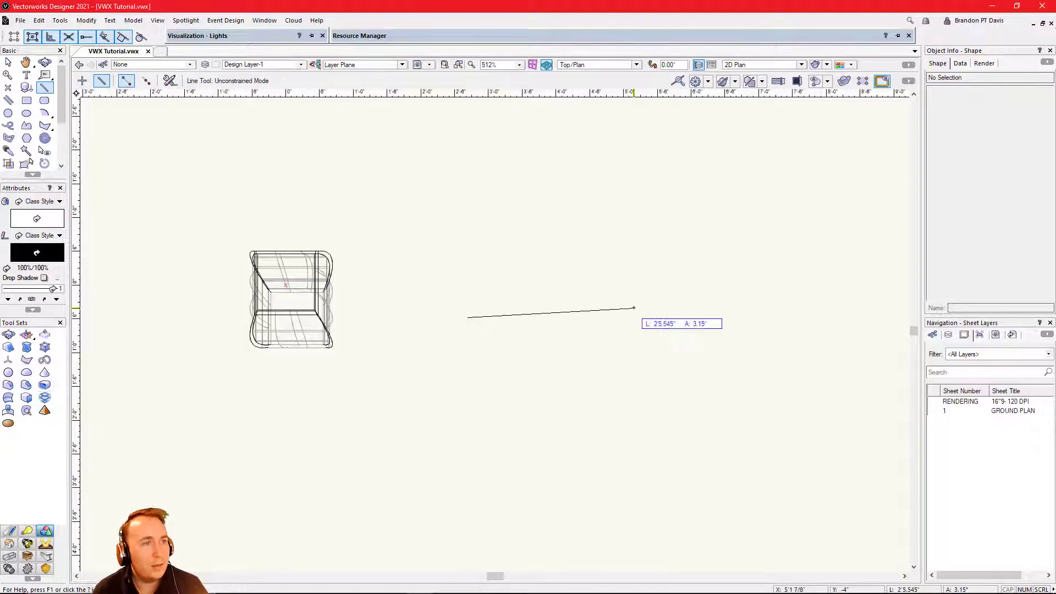
click(634, 309)
Extrude the line 12' into a tall flat panel
key(ctrl+e)
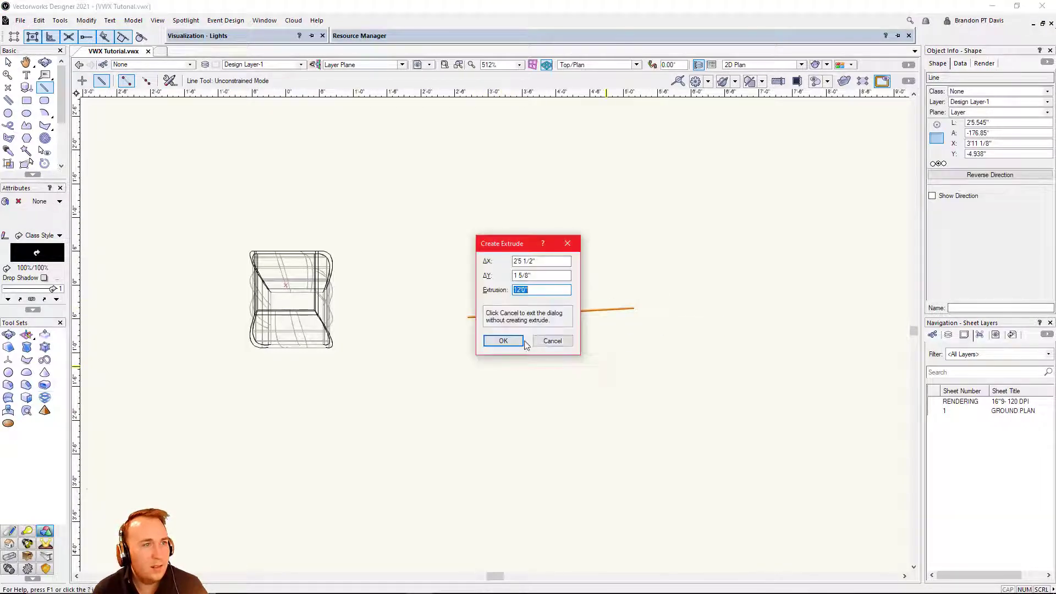
click(502, 341)
mouse_move(561, 385)
ctrl+middle_down()
mouse_move(507, 264)
mouse_move(517, 341)
ctrl+middle_up()
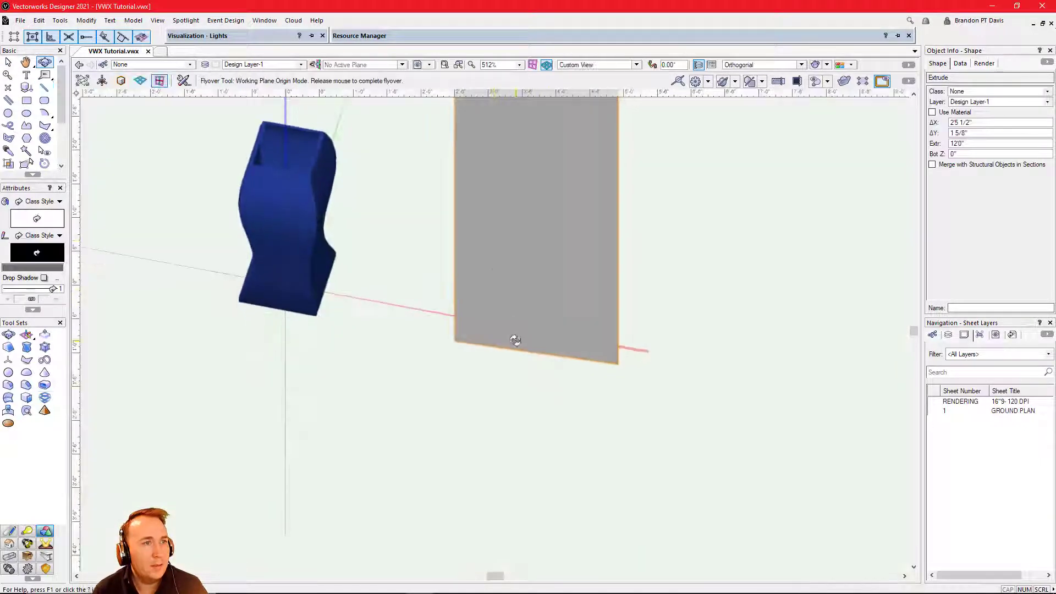
scroll(516, 341, down, 1)
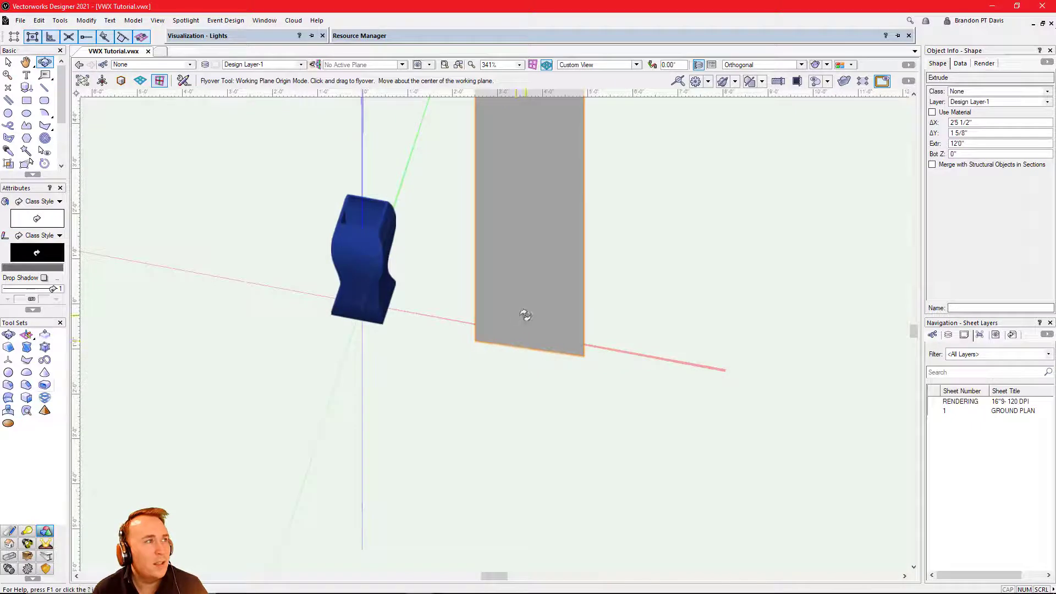
Thicken the extruded panel by 1/2" with the Shell Solid tool, using its front face
click(44, 385)
scroll(199, 416, down, 1)
click(423, 248)
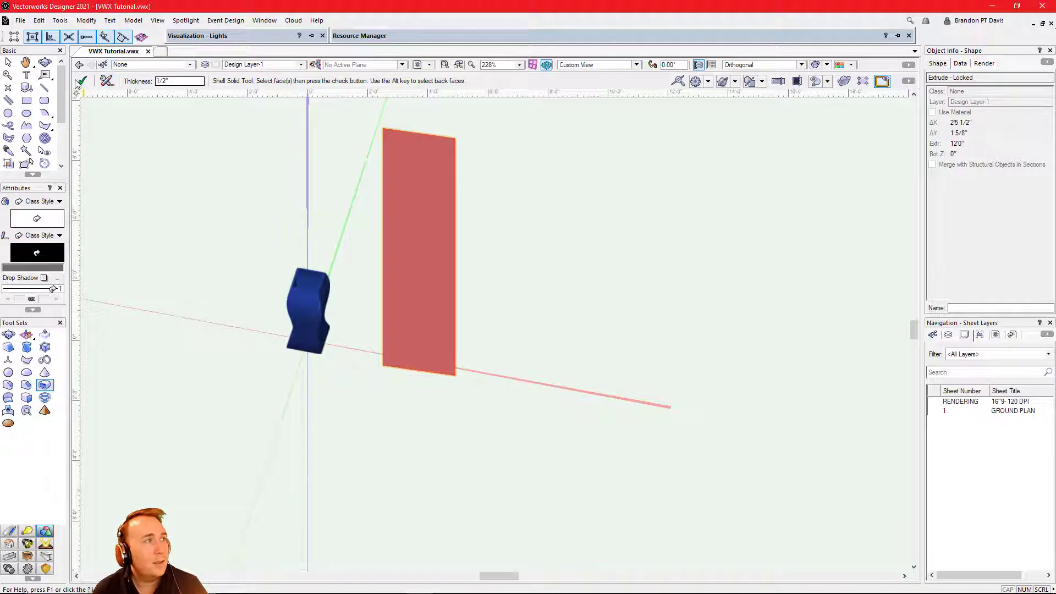
click(82, 81)
Examine the thickness along the shelled panel's upper edge, deselect the panel and return to the hollow column
scroll(373, 120, up, 6)
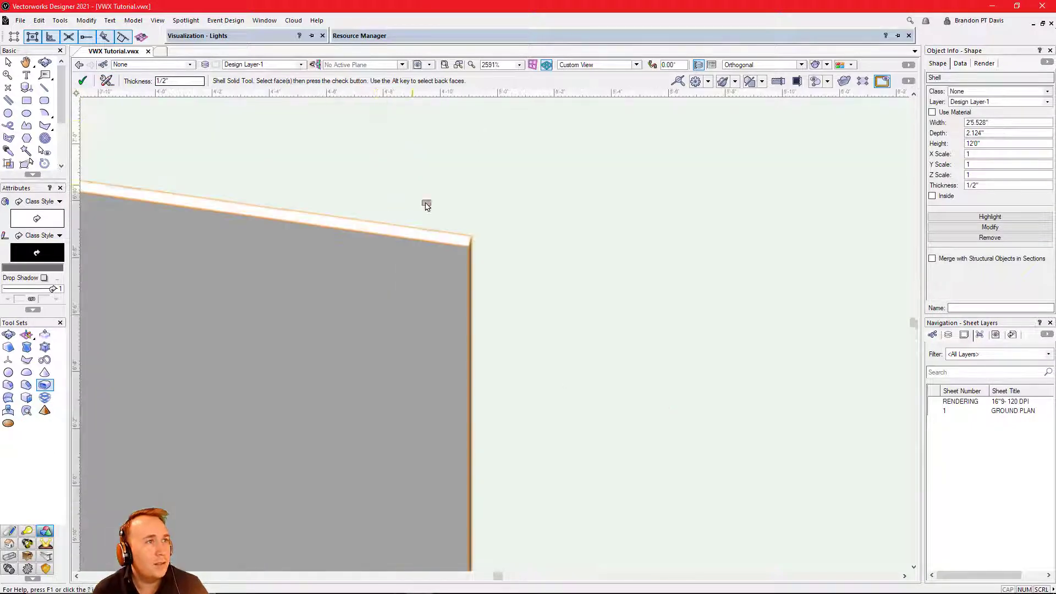
scroll(464, 237, up, 1)
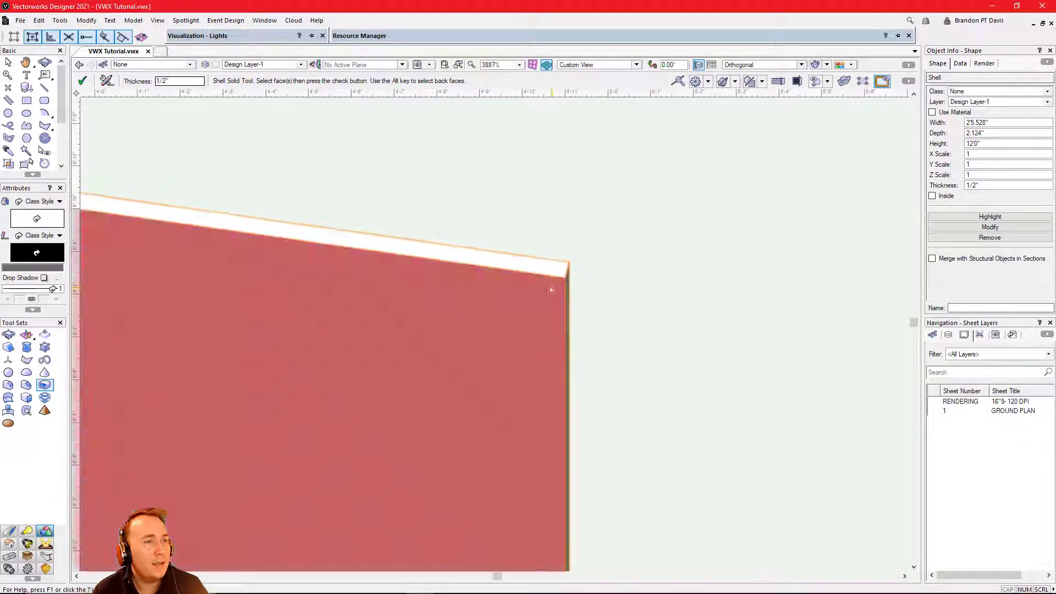
scroll(617, 259, down, 5)
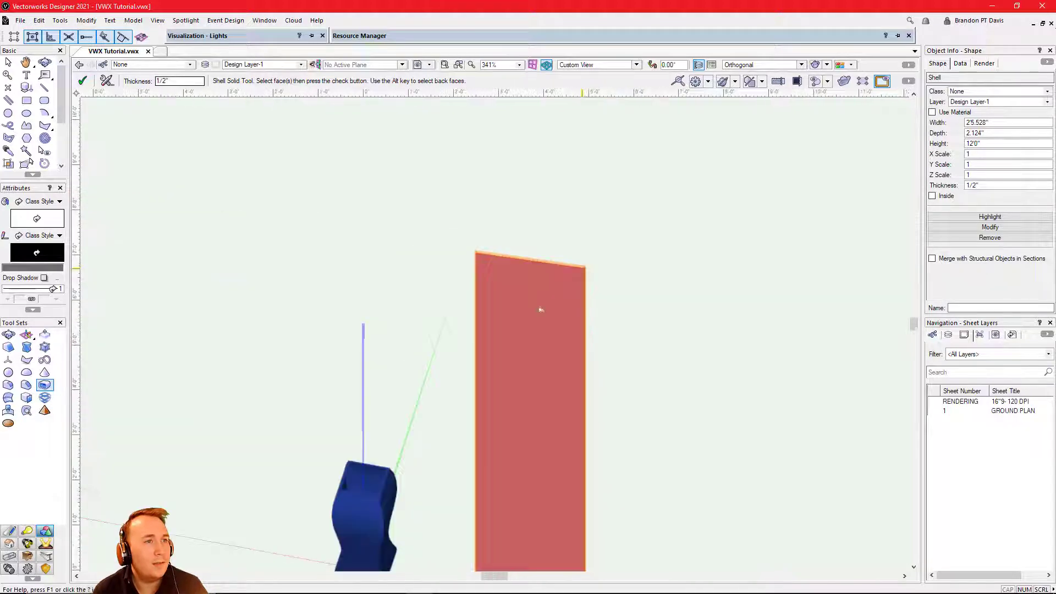
scroll(545, 297, up, 2)
scroll(550, 267, up, 1)
scroll(550, 267, down, 4)
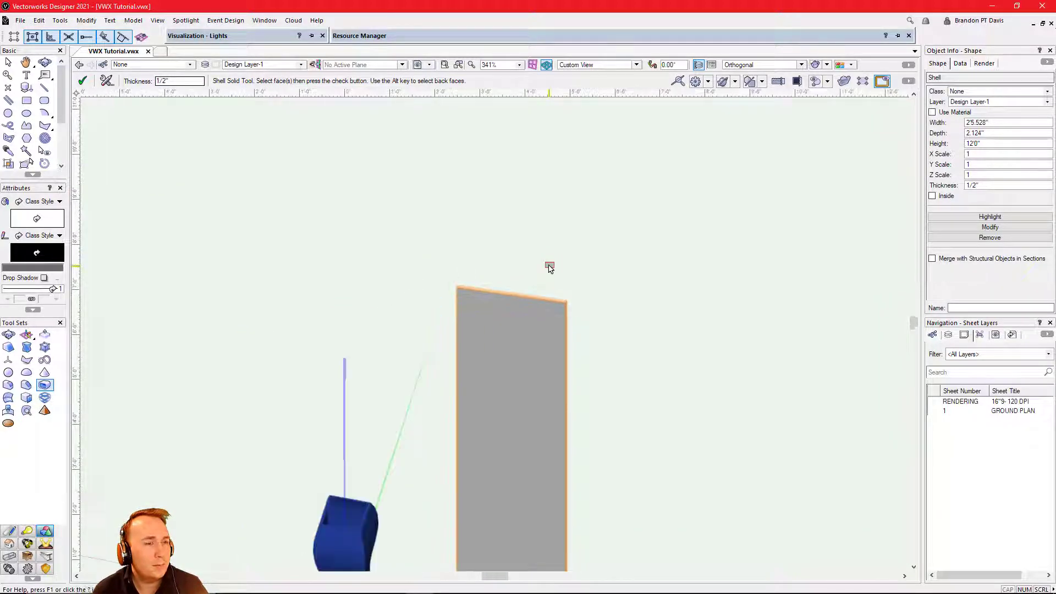
key(x)
click(412, 257)
scroll(356, 231, down, 1)
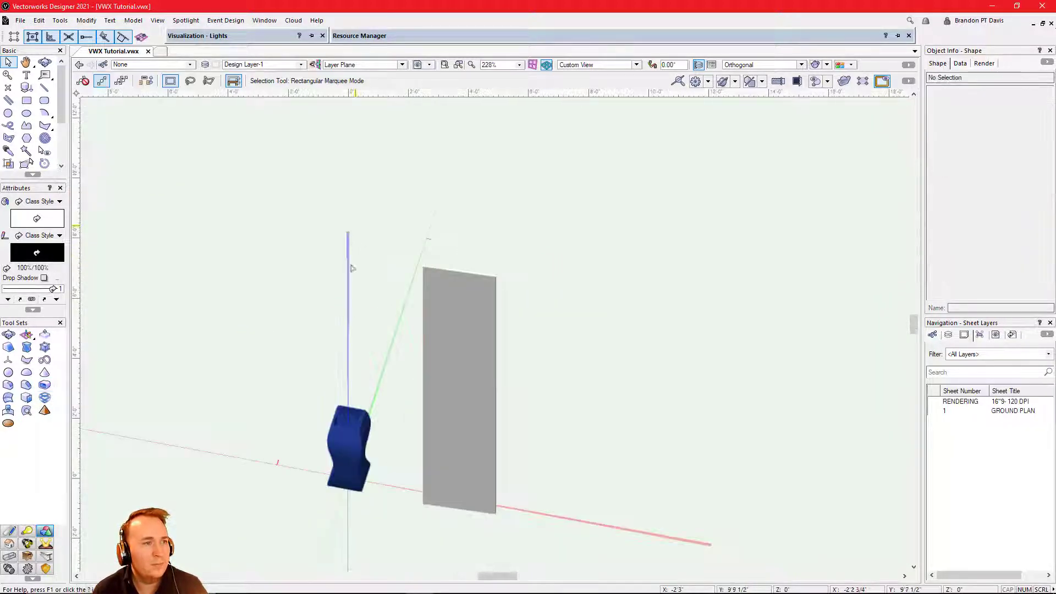
scroll(358, 461, up, 2)
scroll(356, 430, up, 1)
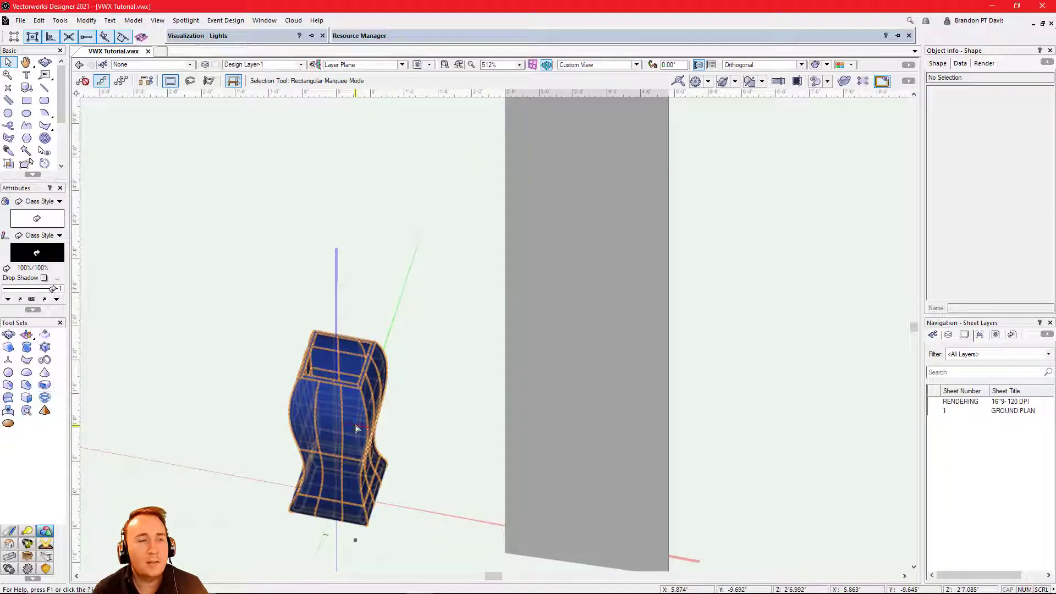